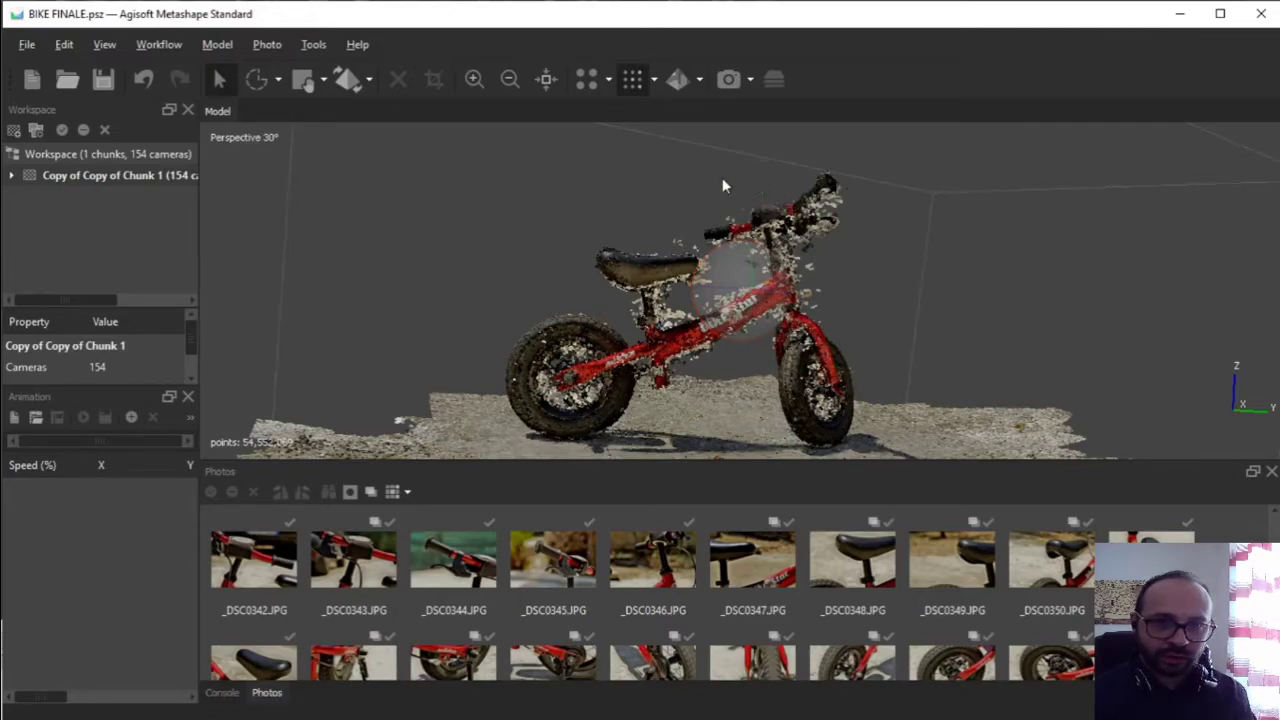
Isolate the handlebar and upper stem by selecting their points freehand, filtering the dense cloud by that selection, and clearing the selection
scroll(776, 173, up, 5)
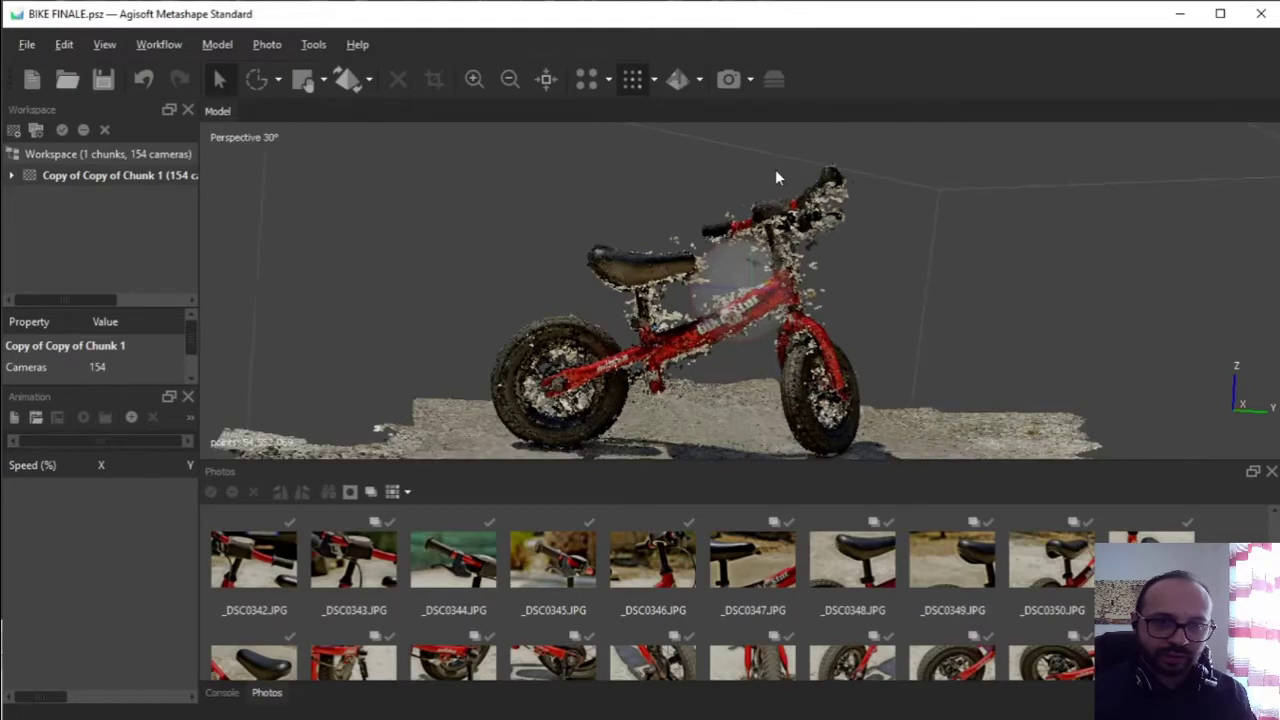
scroll(775, 169, up, 2)
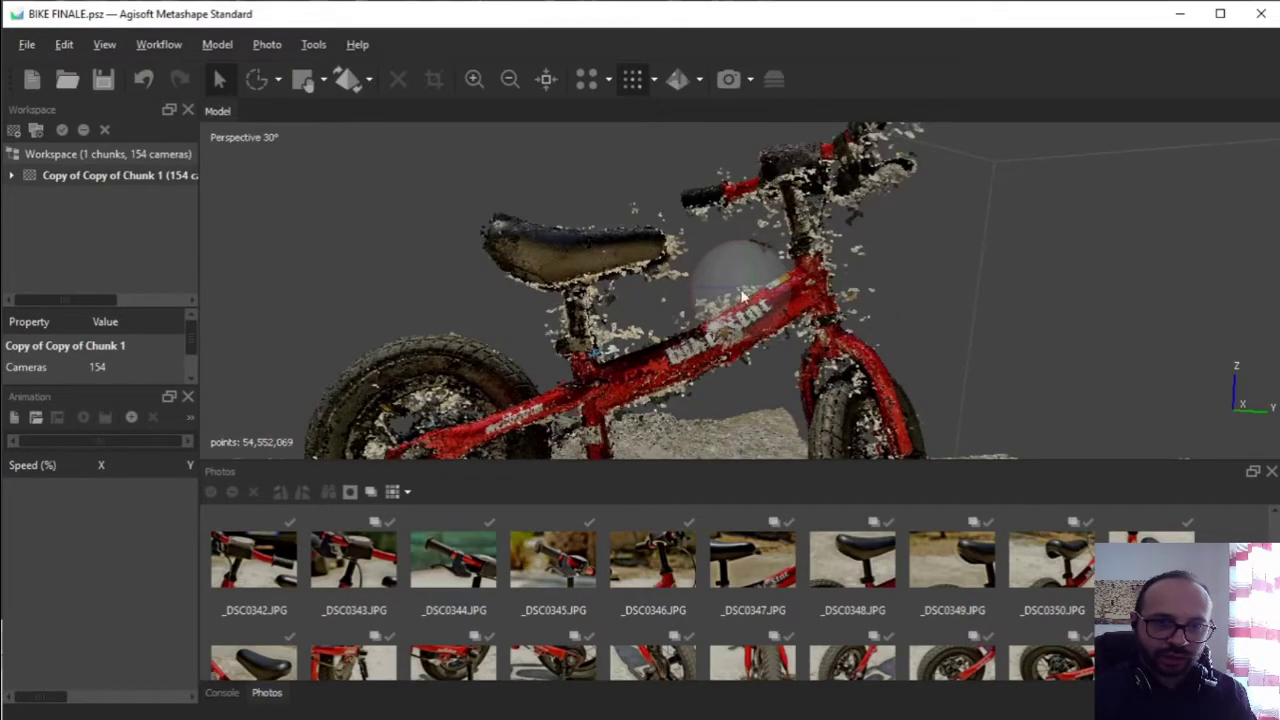
scroll(689, 264, down, 4)
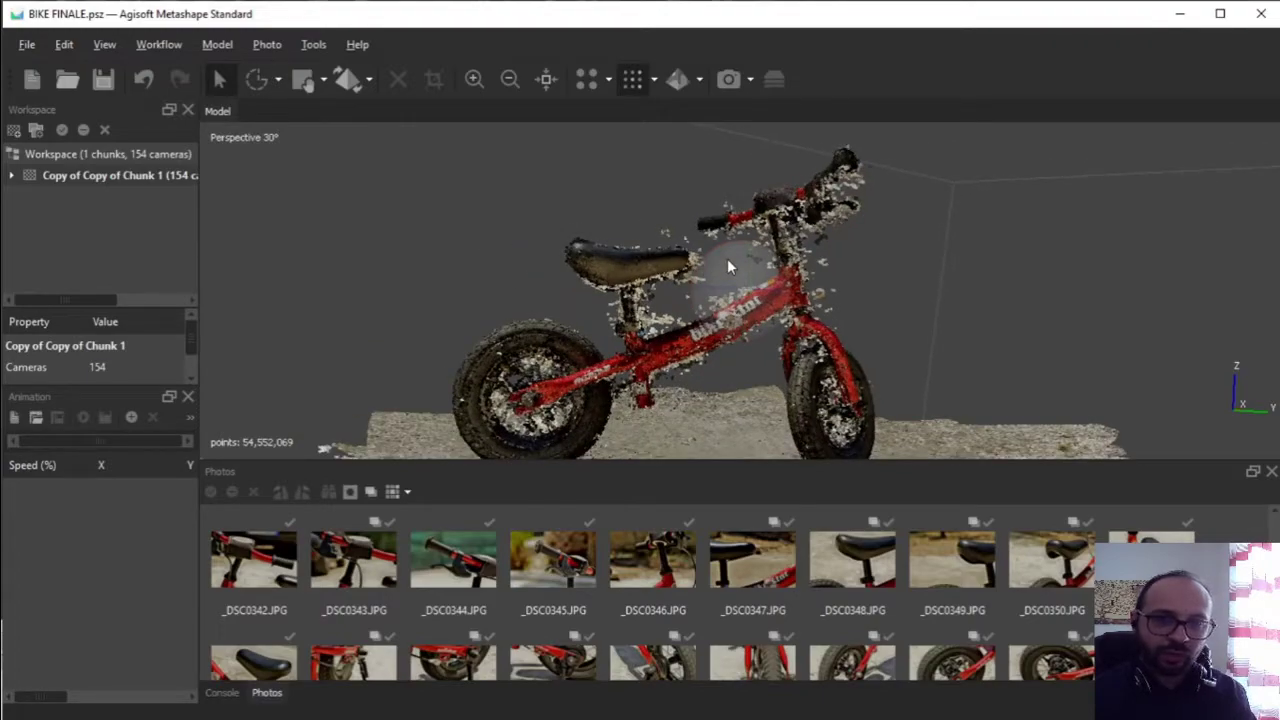
scroll(727, 258, up, 3)
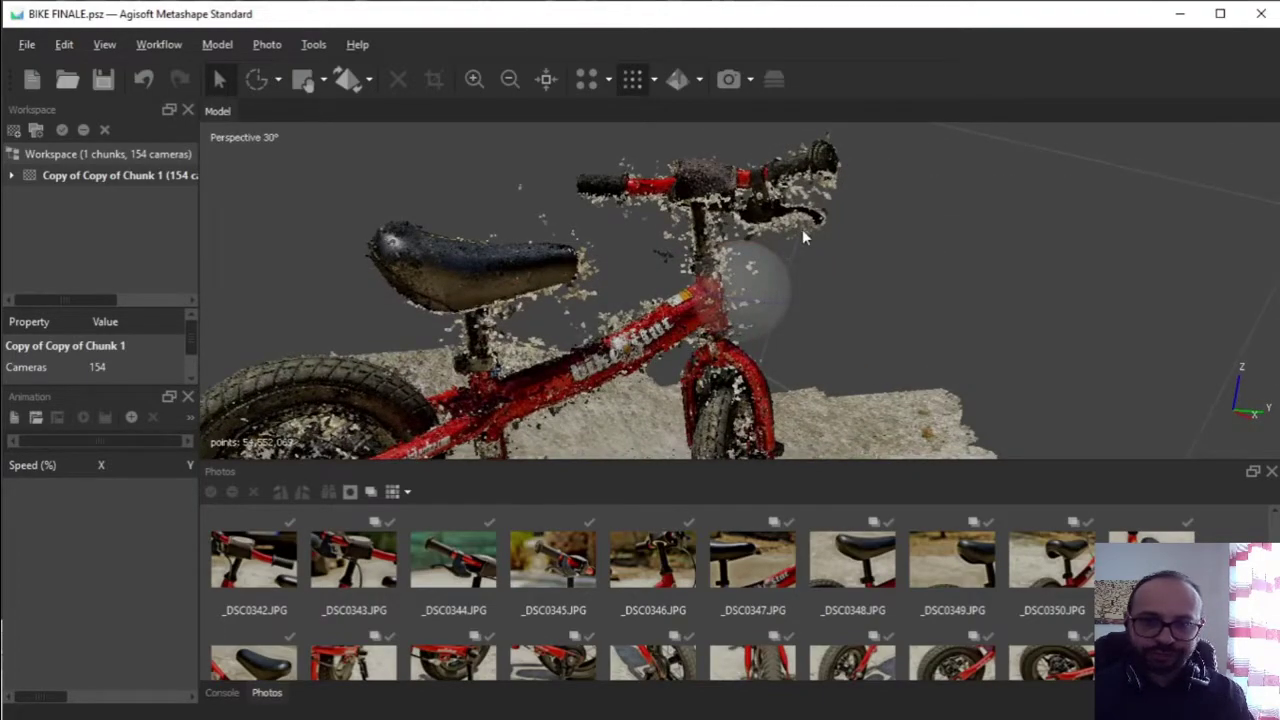
drag(805, 237, 790, 269)
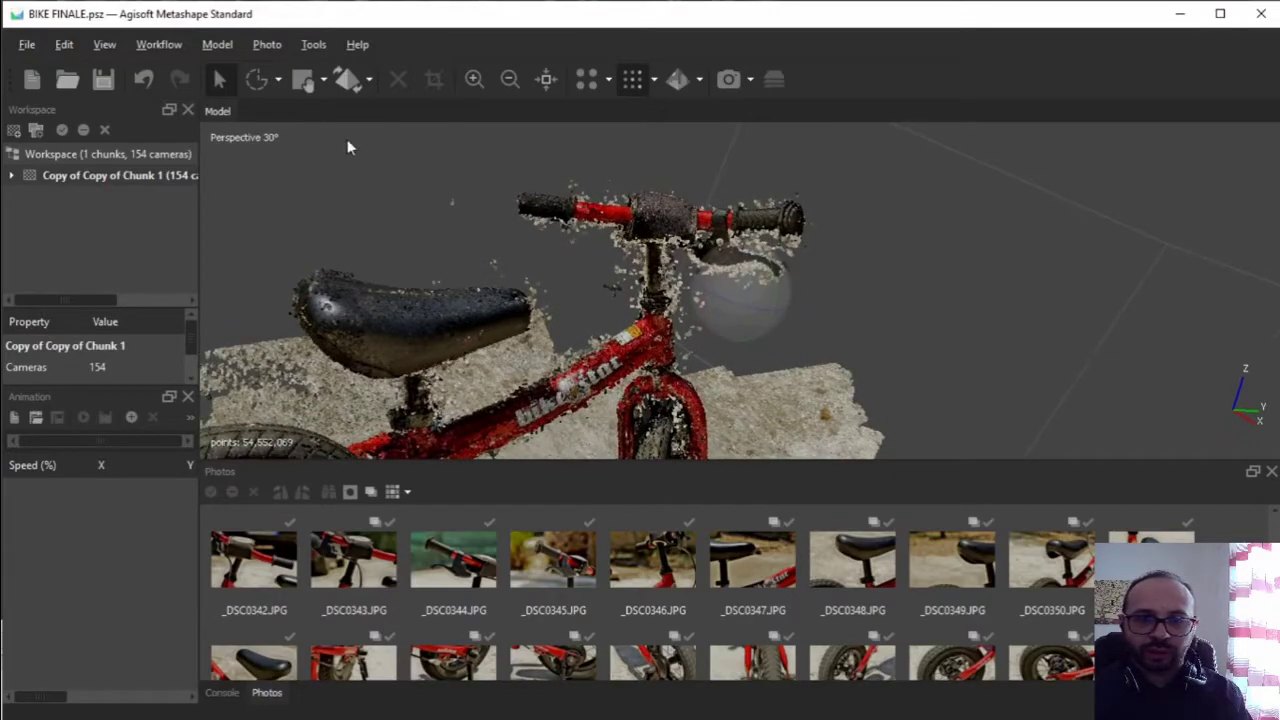
click(262, 84)
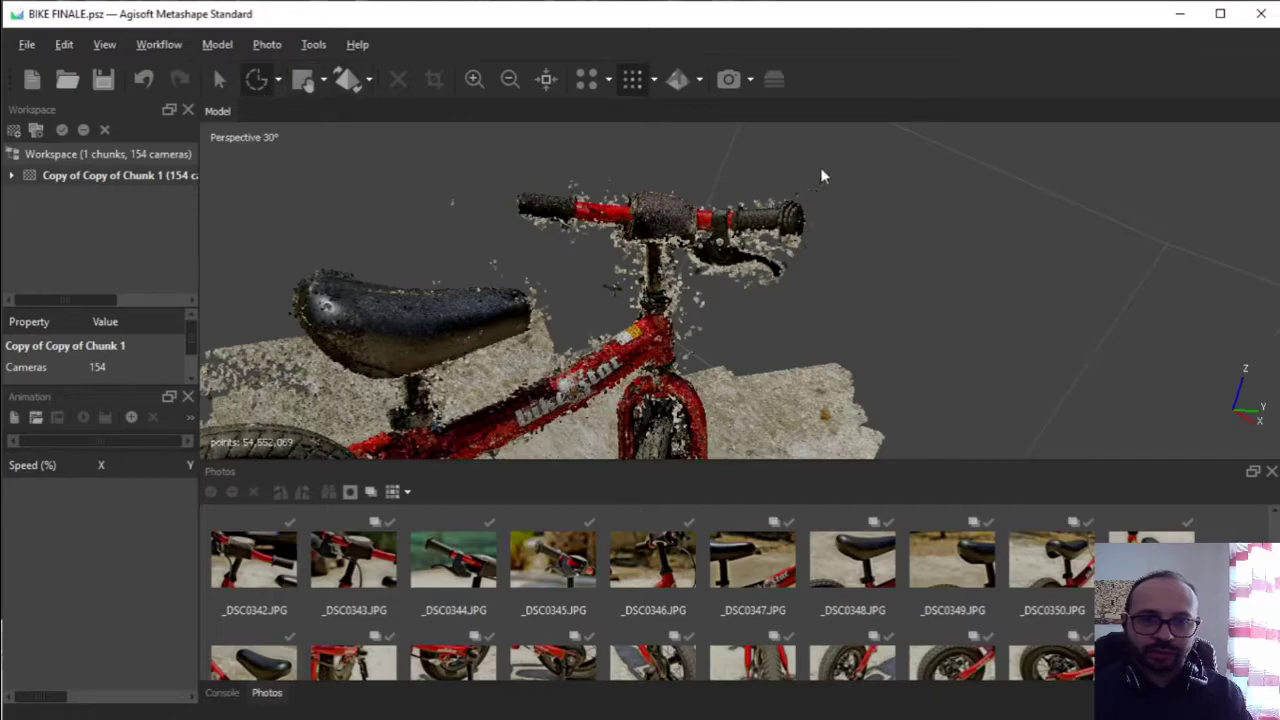
mouse_move(849, 155)
mouse_down()
mouse_move(508, 158)
mouse_move(499, 207)
mouse_move(511, 242)
mouse_move(598, 312)
mouse_move(802, 346)
mouse_up()
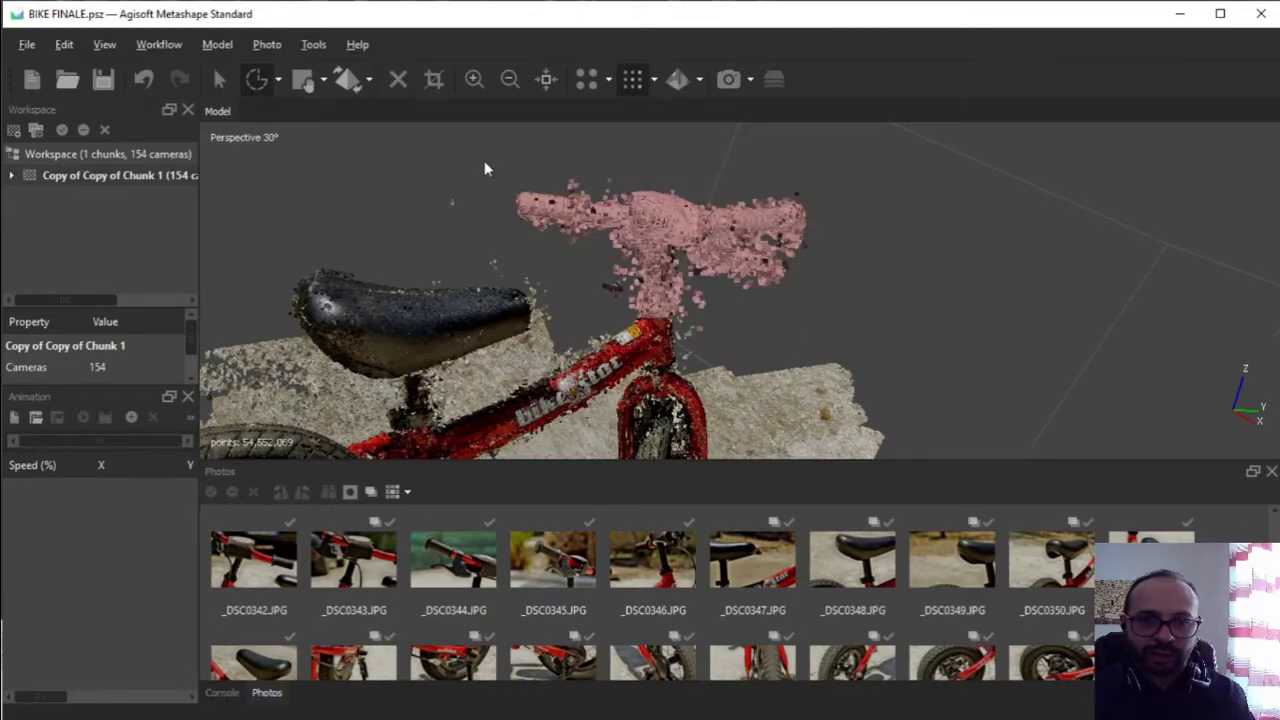
click(312, 45)
mouse_move(350, 95)
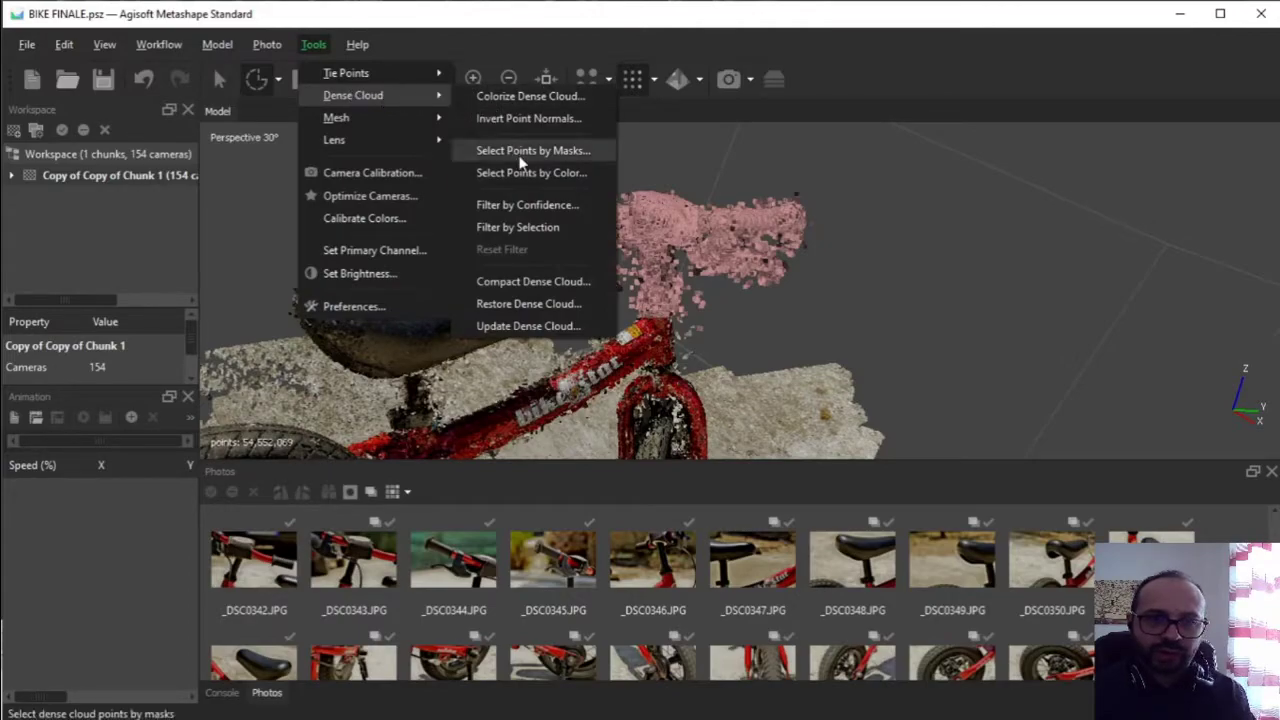
click(536, 228)
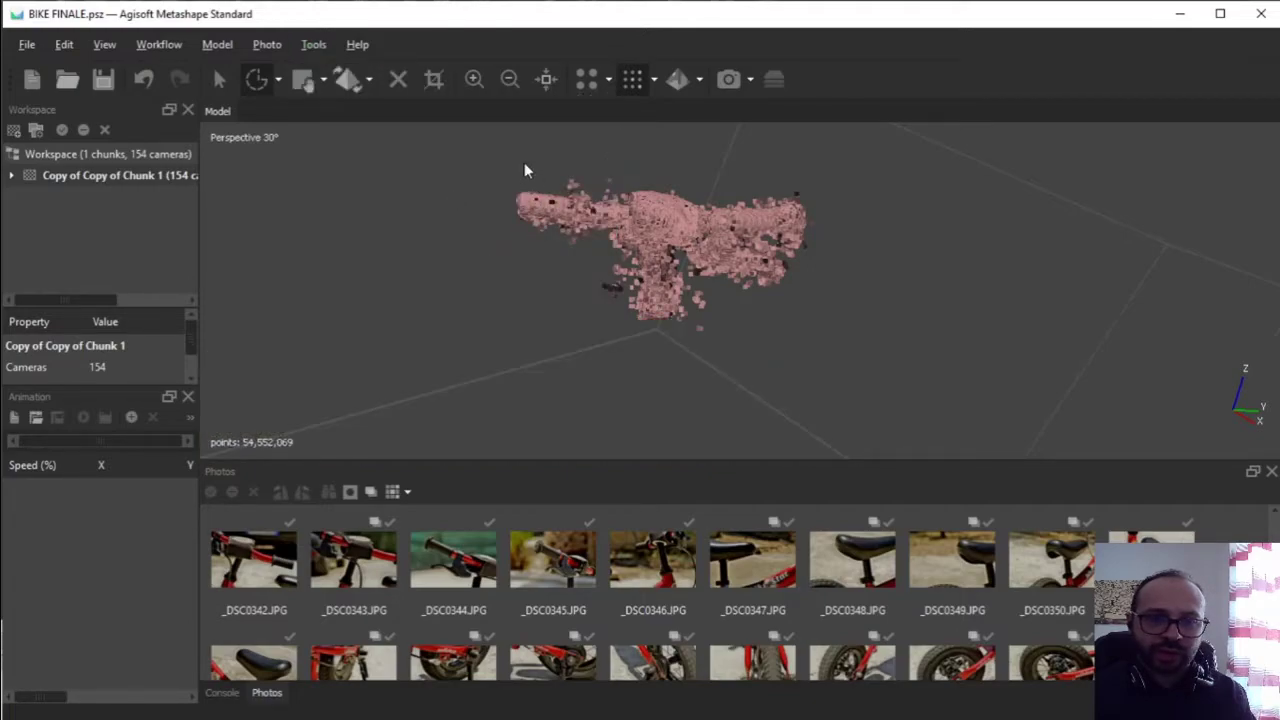
click(525, 164)
Select the small cluster of stray dark points floating beside the handlebar stem freehand and delete it
scroll(639, 168, up, 4)
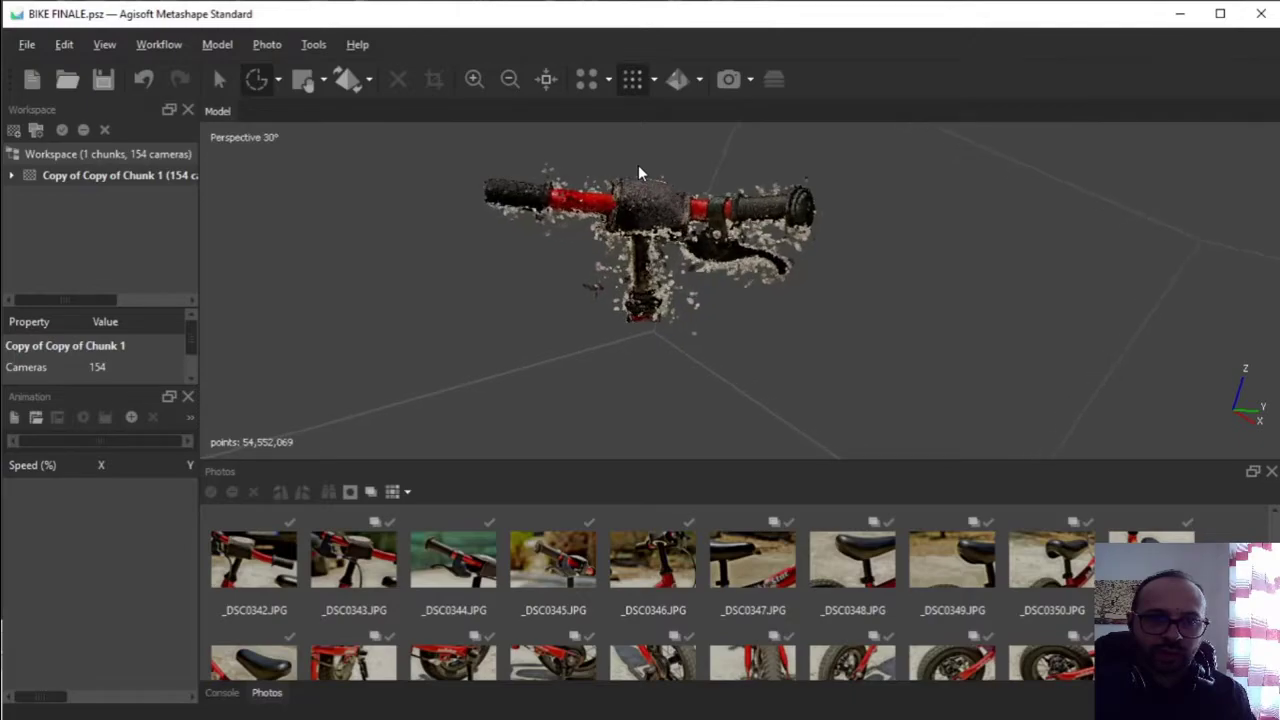
drag(638, 165, 615, 235)
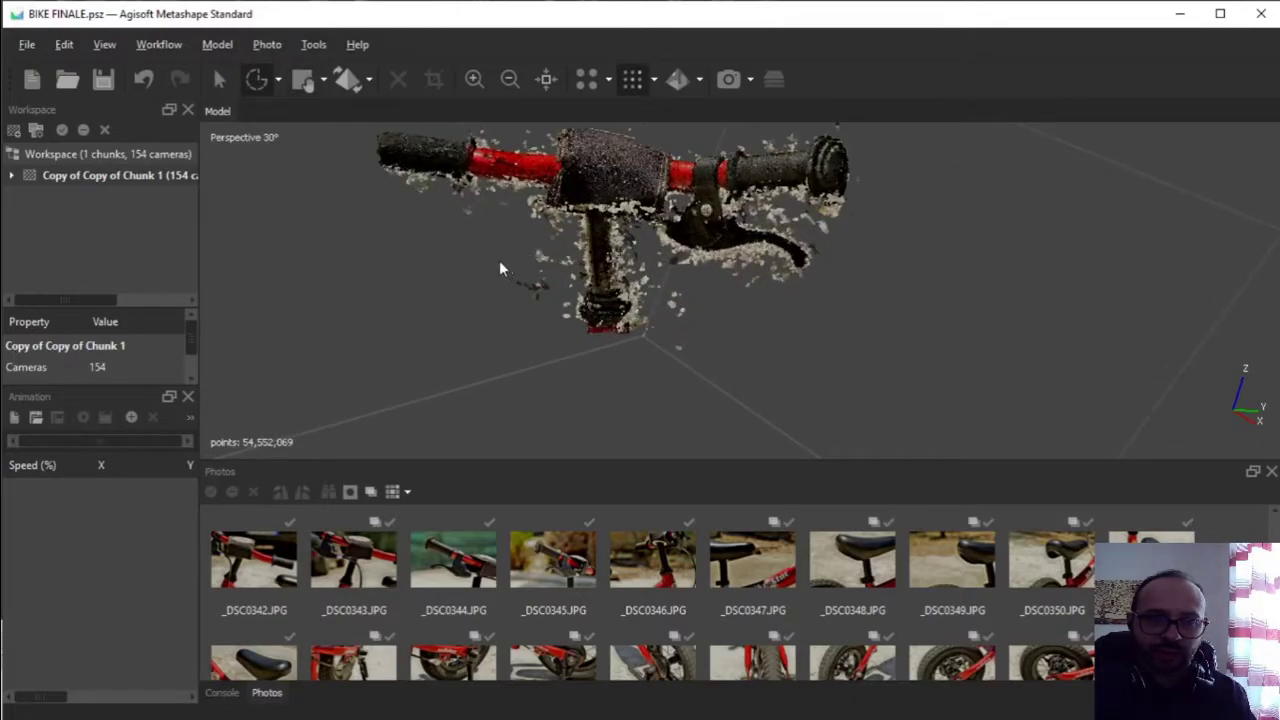
mouse_move(558, 282)
mouse_down()
mouse_move(520, 317)
mouse_move(475, 317)
mouse_up()
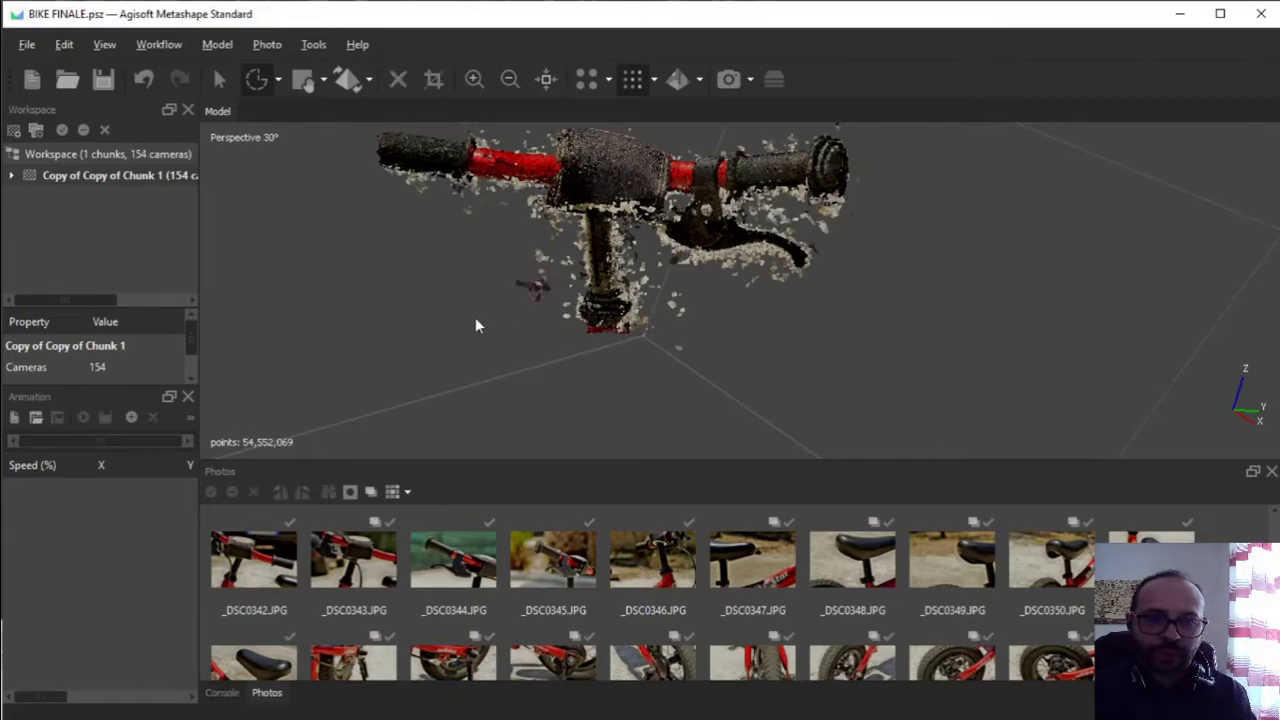
click(398, 84)
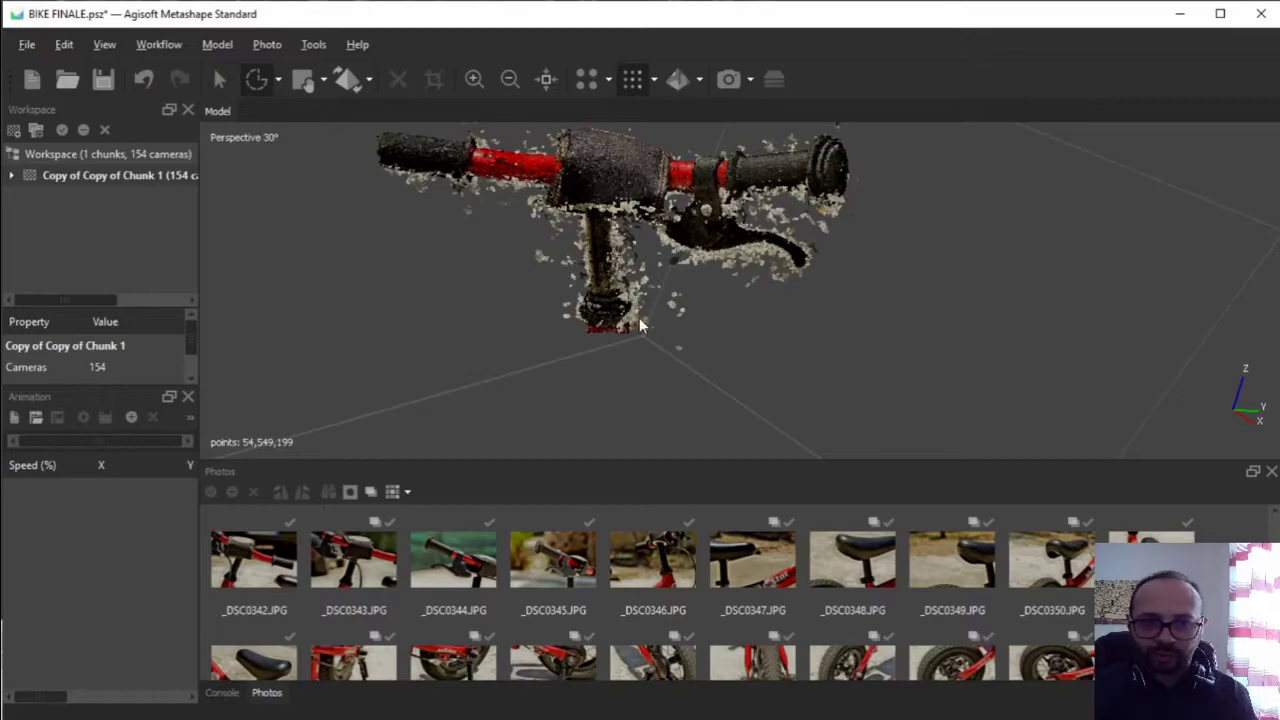
Select the dense cloud points by color #888578, sampled from the pale noise under the brake lever, with a tolerance of 15
scroll(640, 323, down, 2)
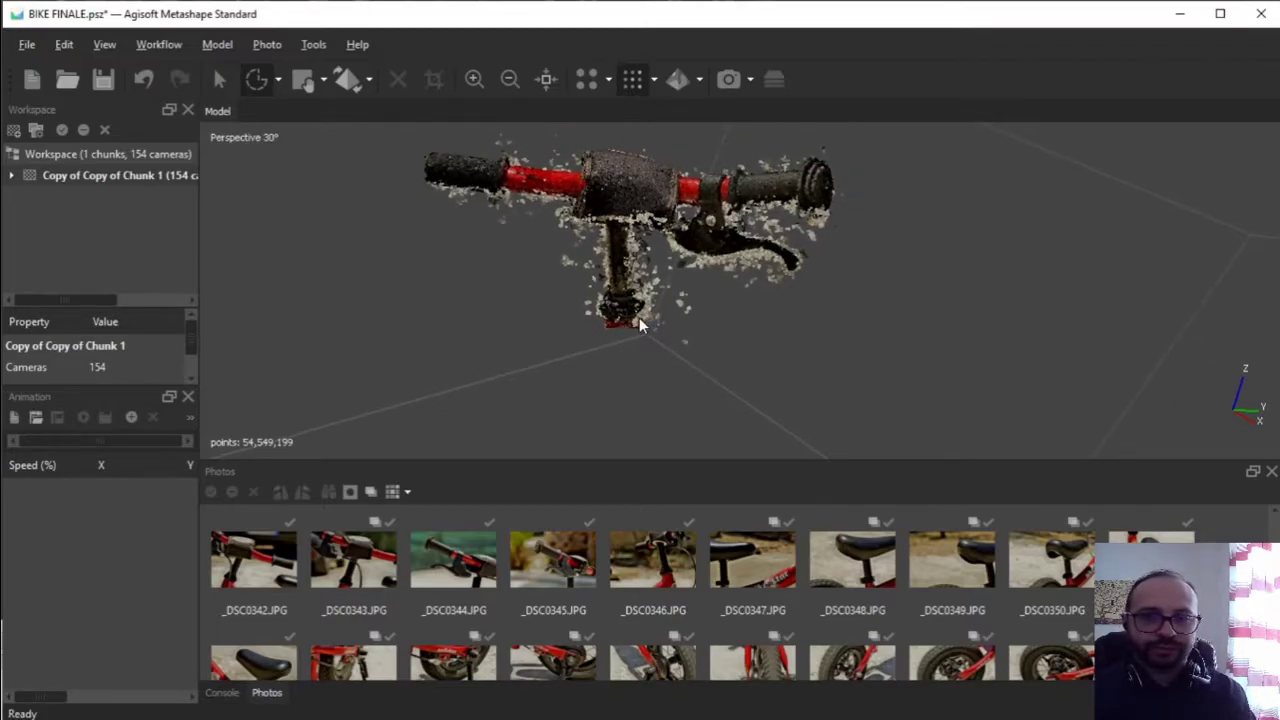
click(319, 47)
mouse_move(361, 94)
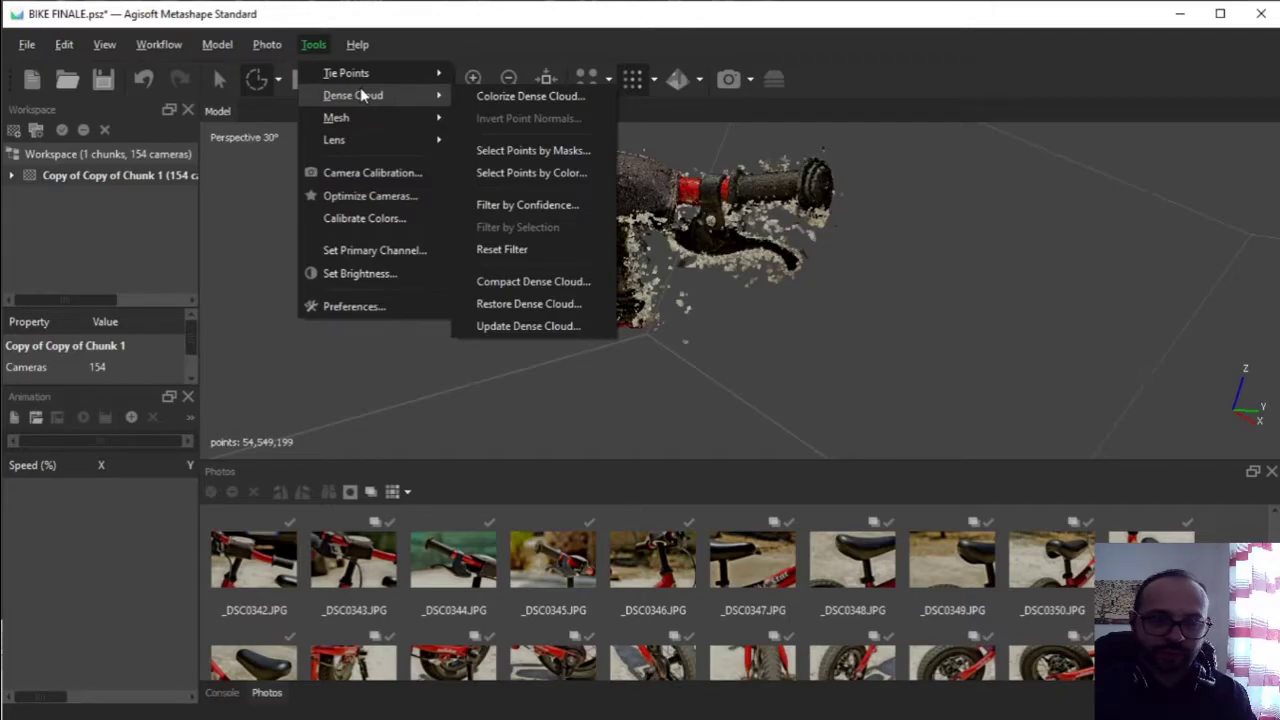
click(552, 174)
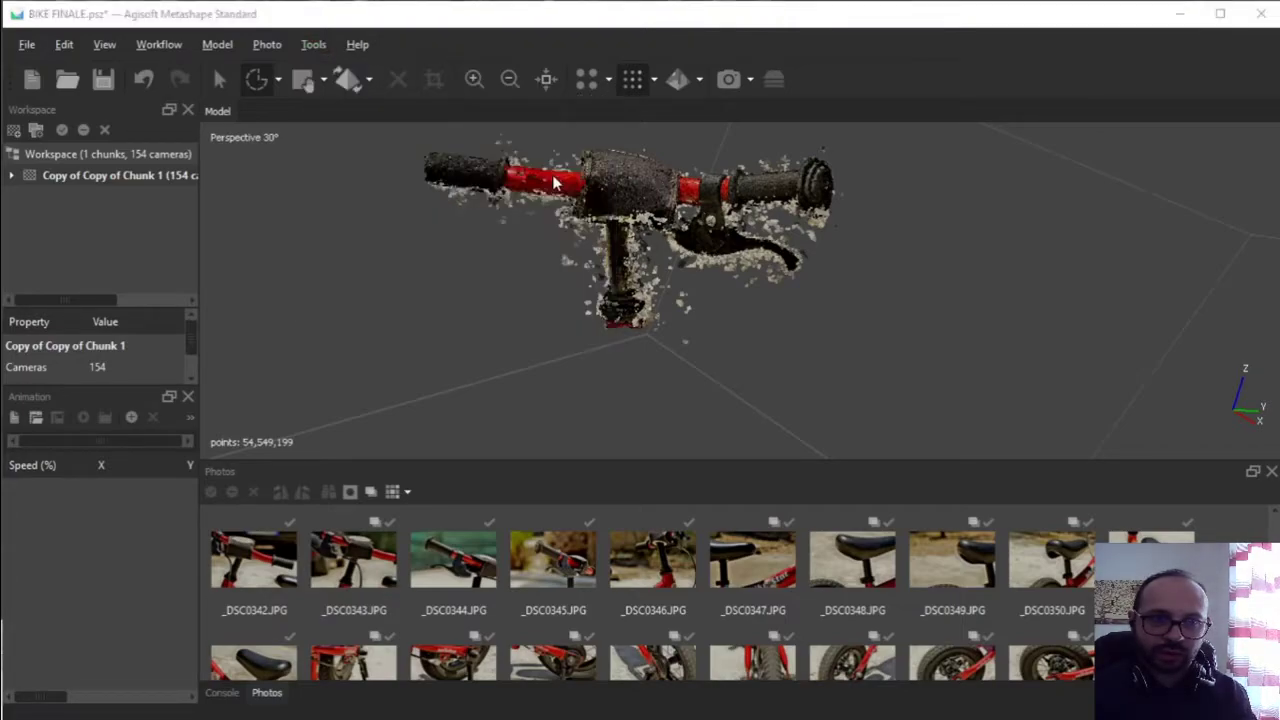
drag(645, 286, 324, 275)
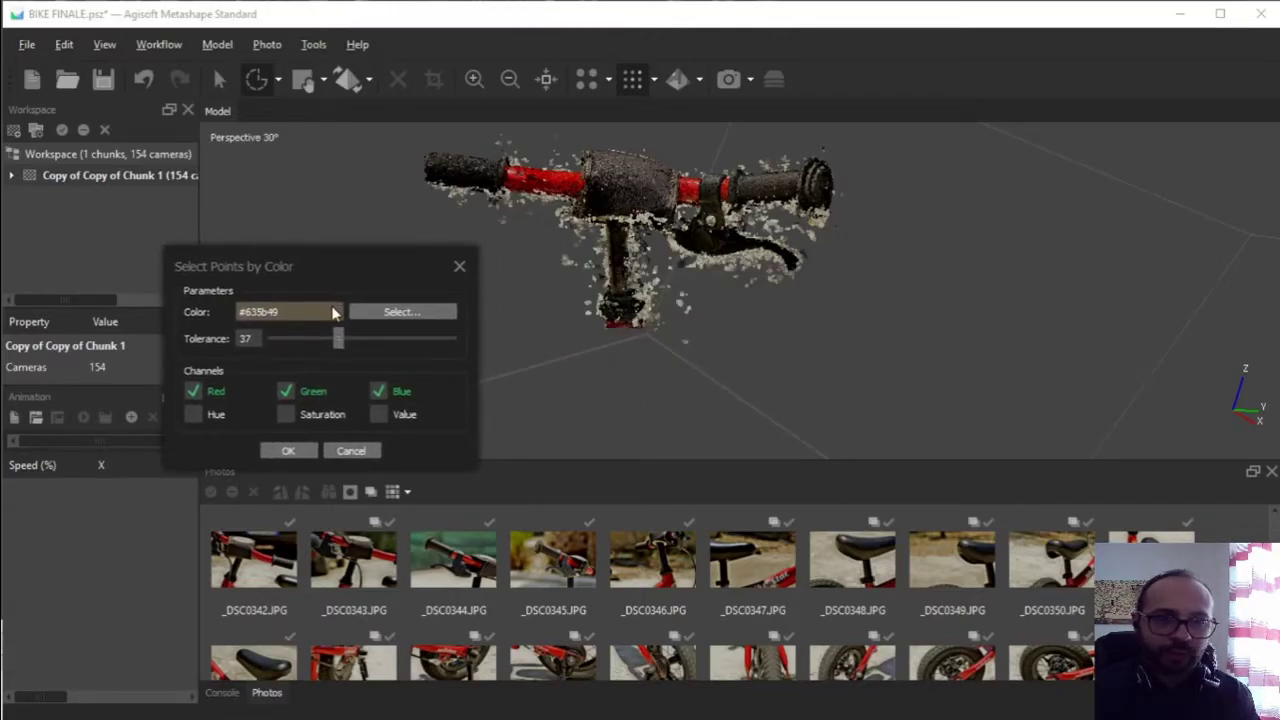
click(380, 314)
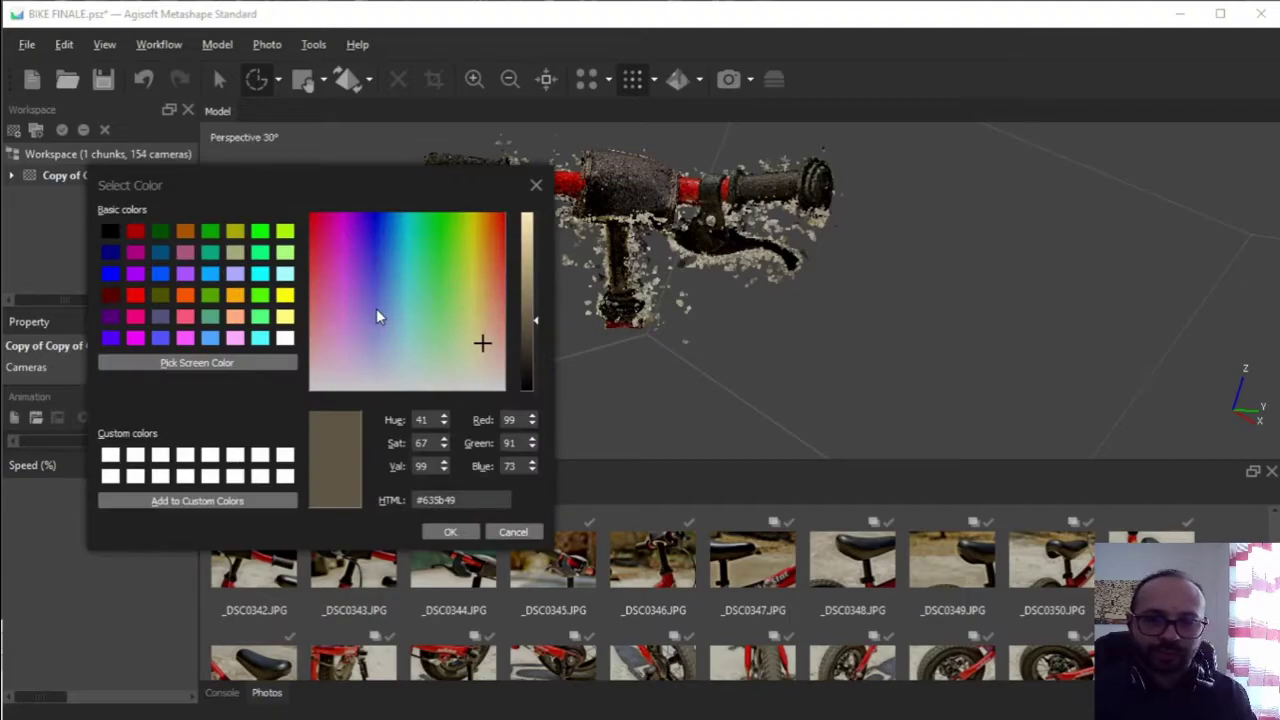
drag(363, 189, 786, 356)
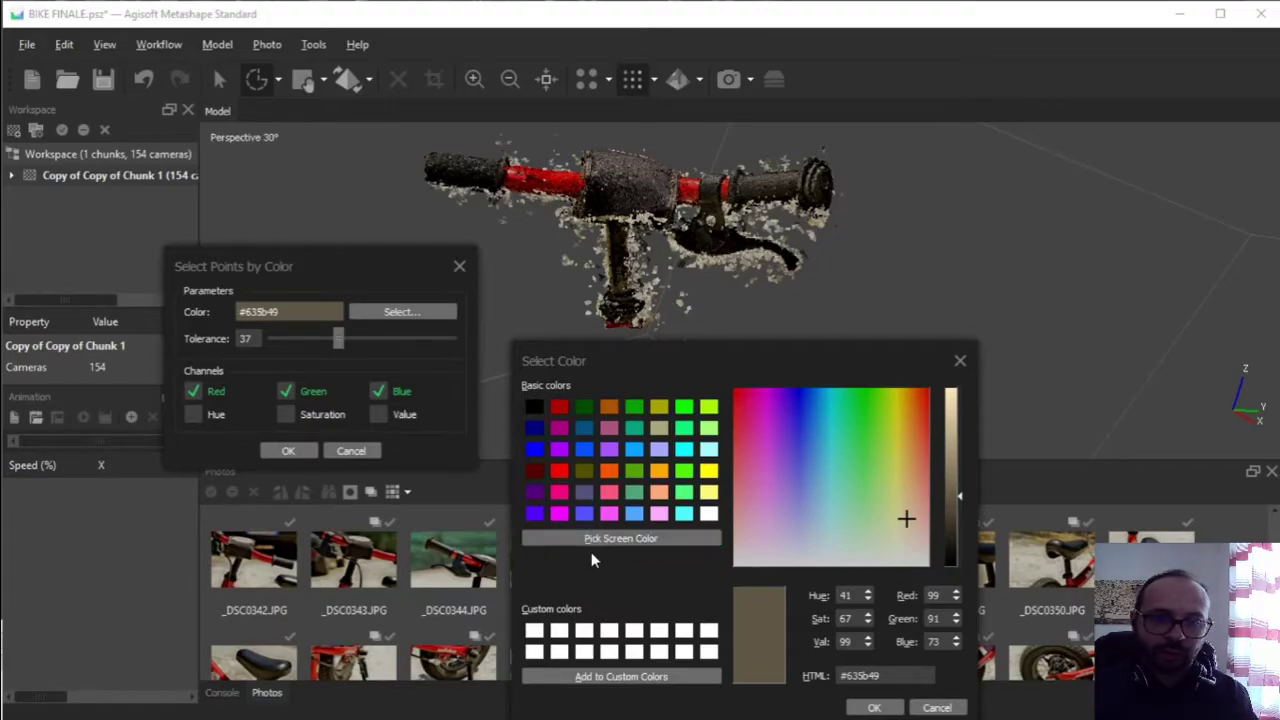
click(653, 542)
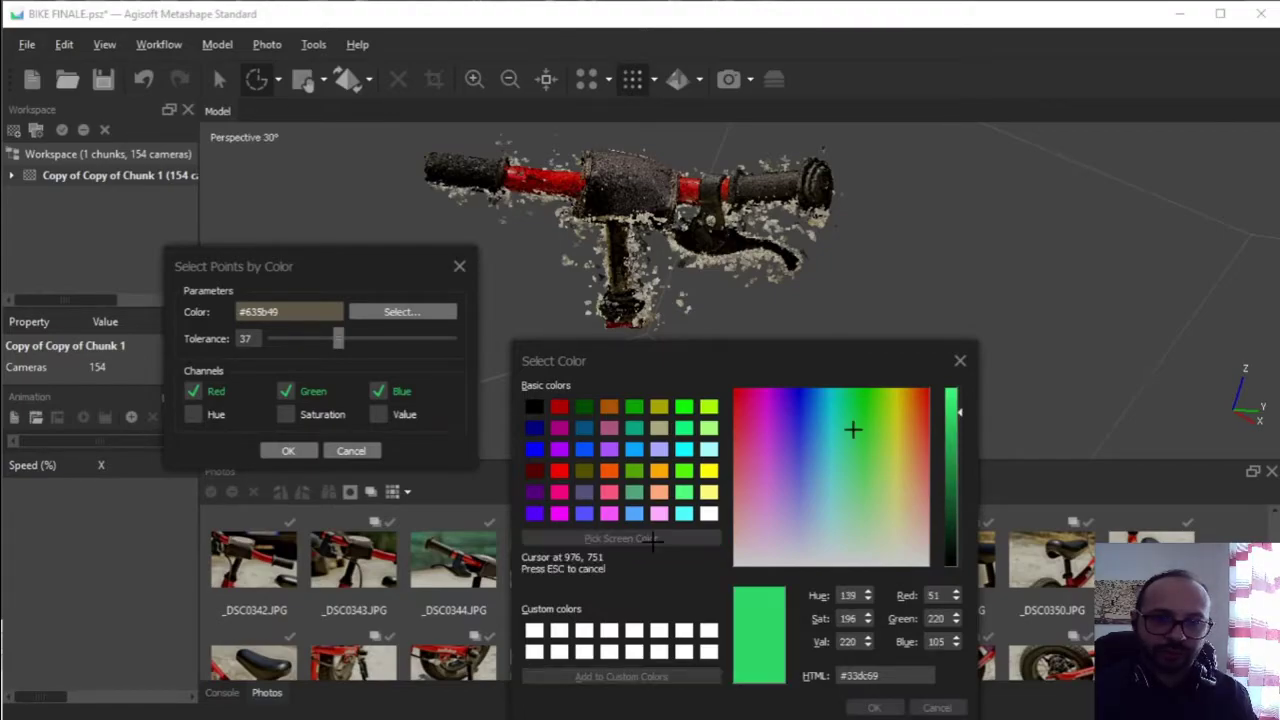
click(746, 264)
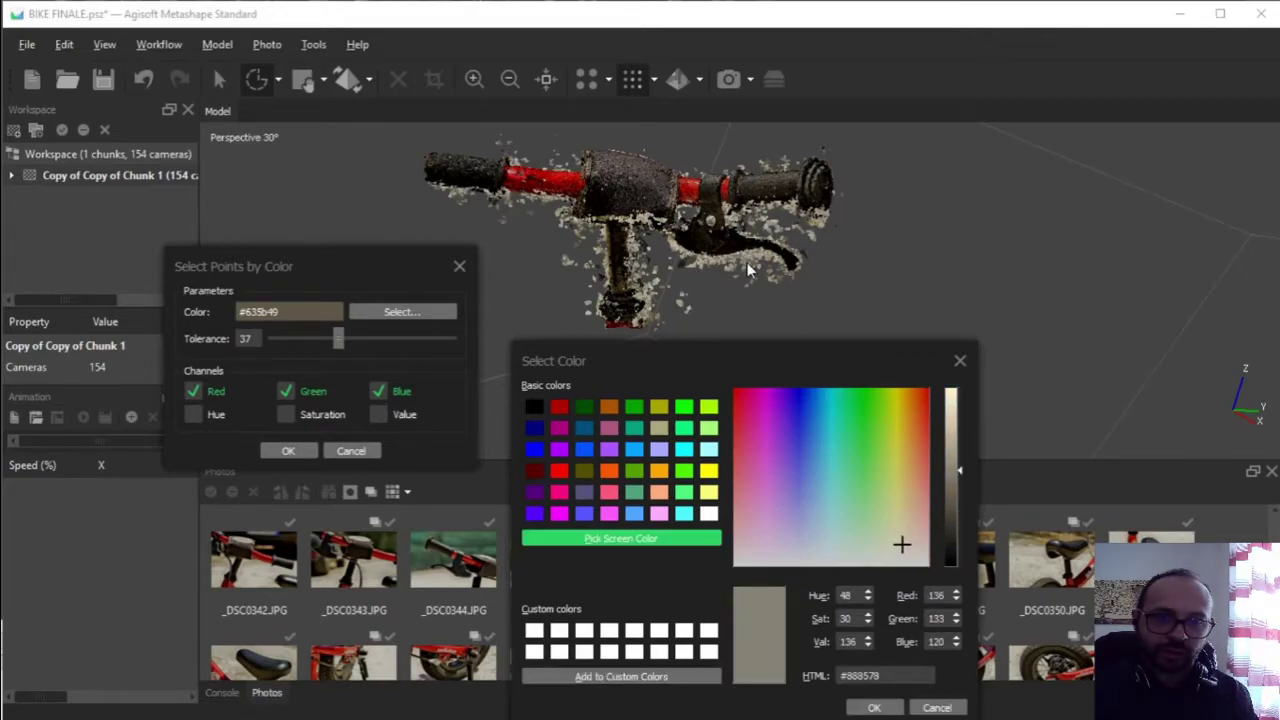
click(874, 708)
drag(338, 339, 298, 339)
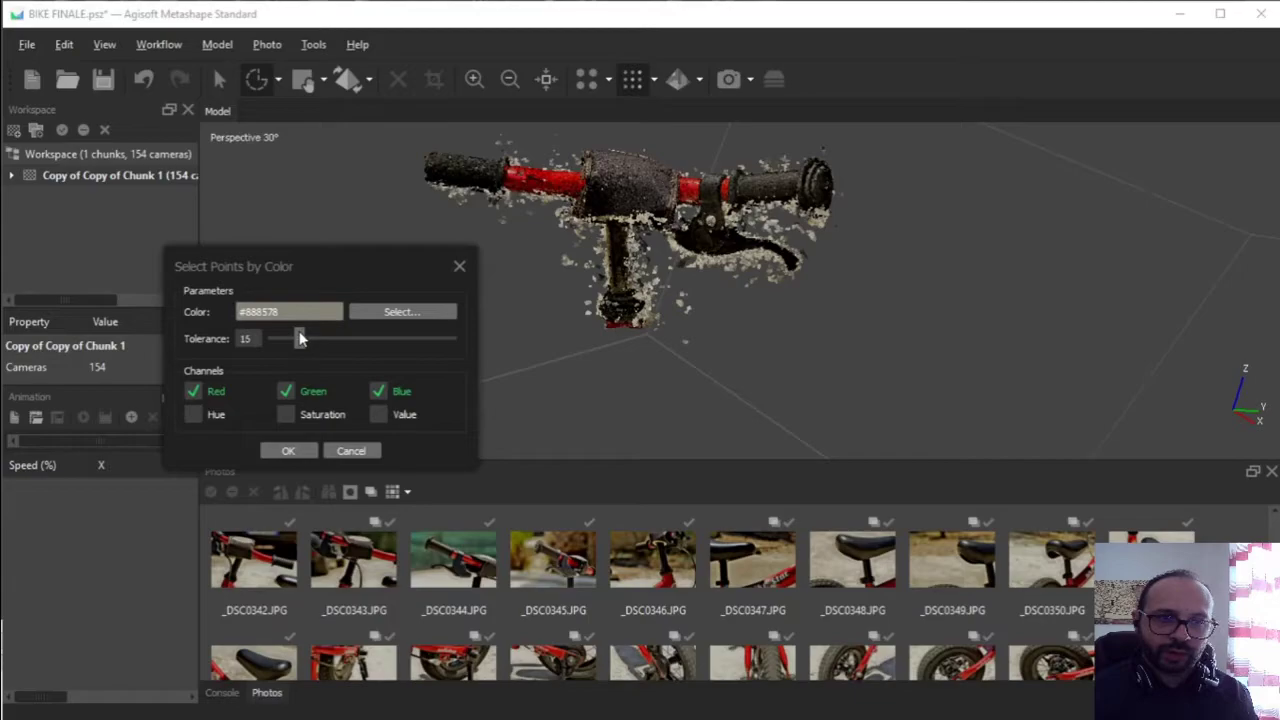
click(286, 451)
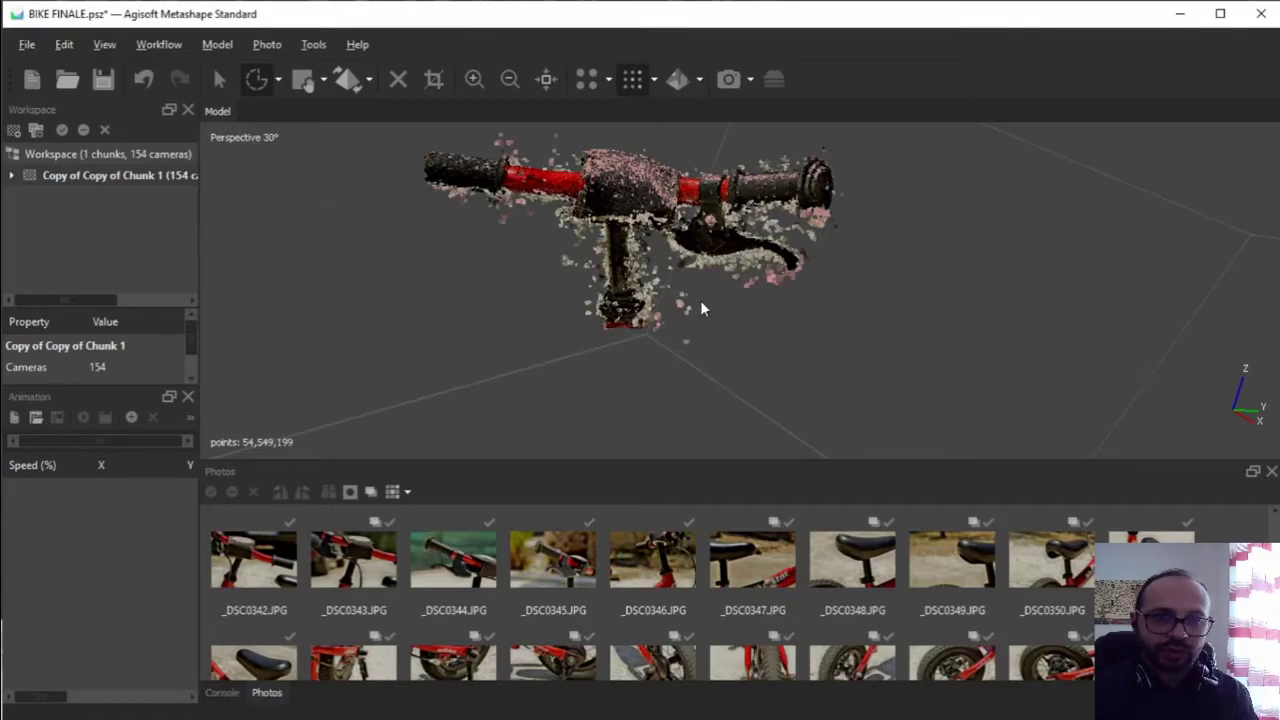
Repeat the selection of points by color #888578 with the tolerance set to 25
key(alt+t)
key(d)
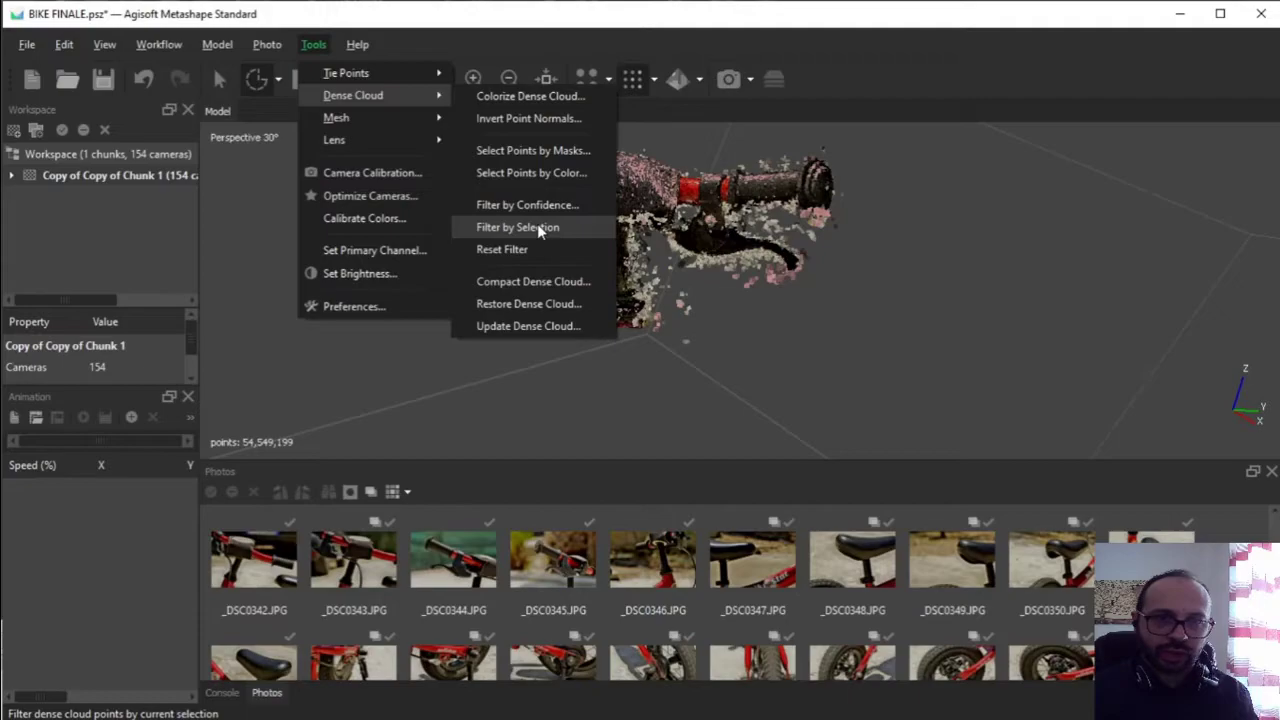
click(561, 172)
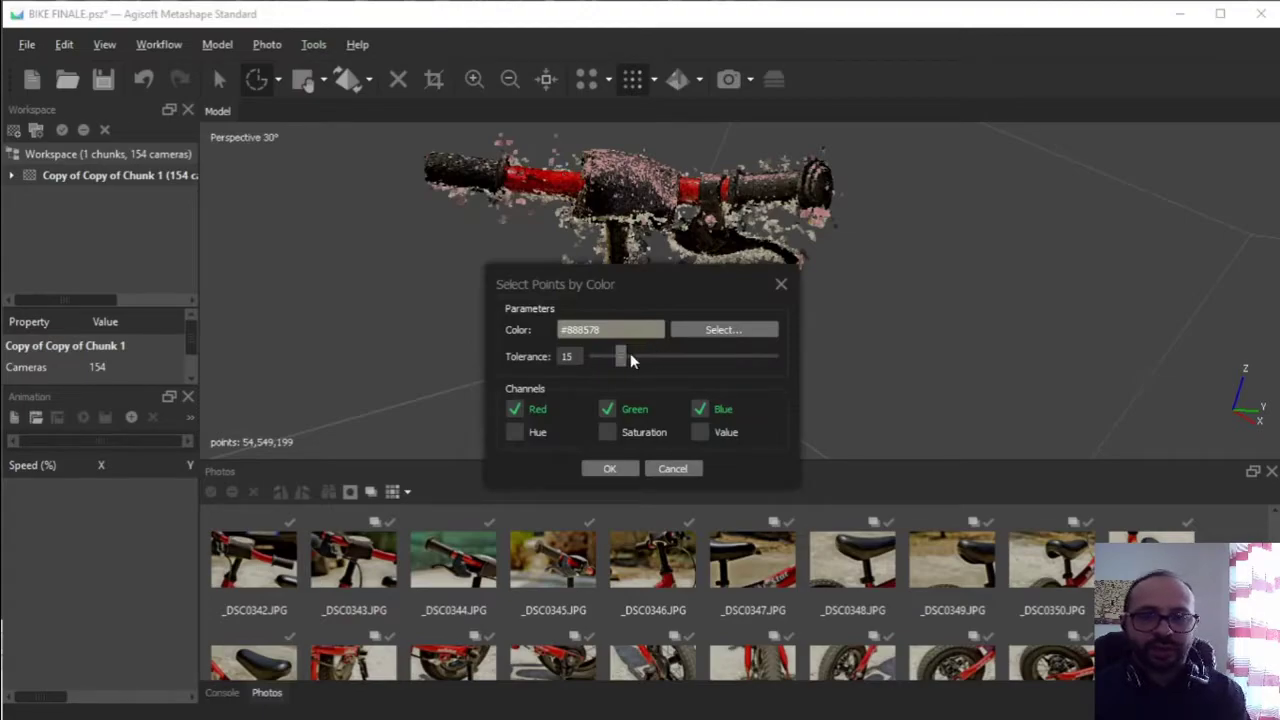
drag(622, 356, 641, 358)
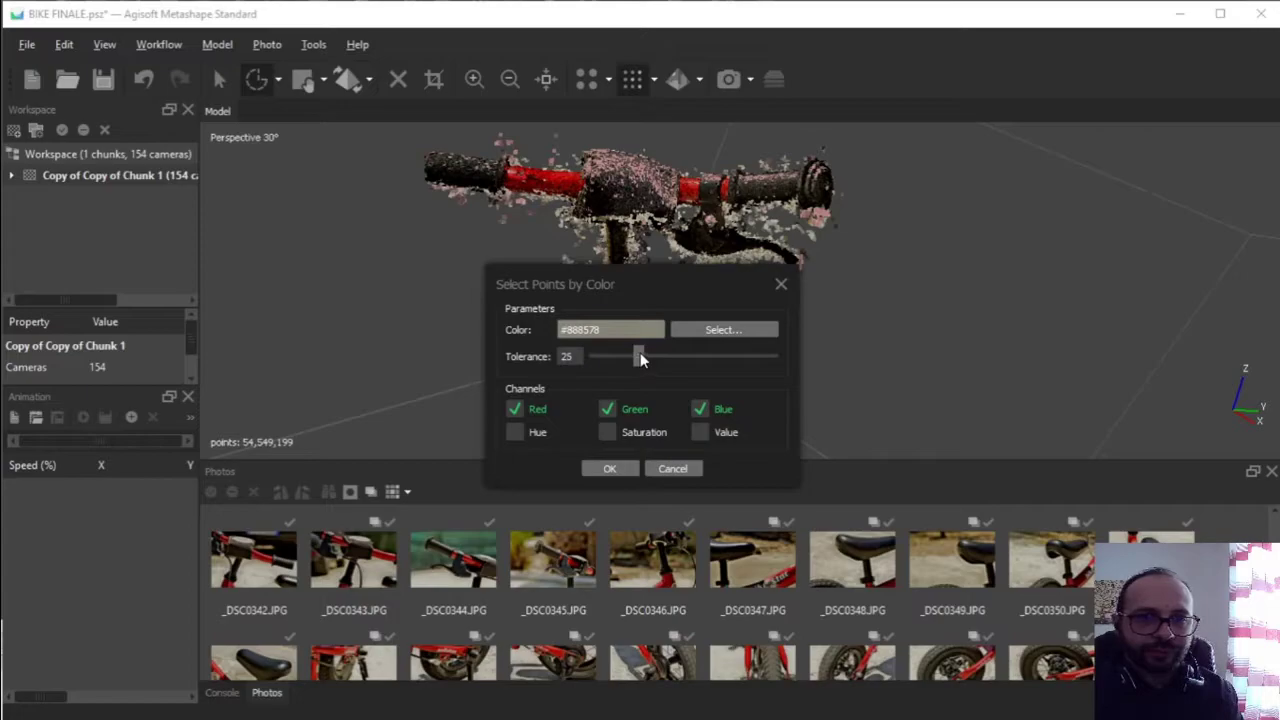
click(609, 466)
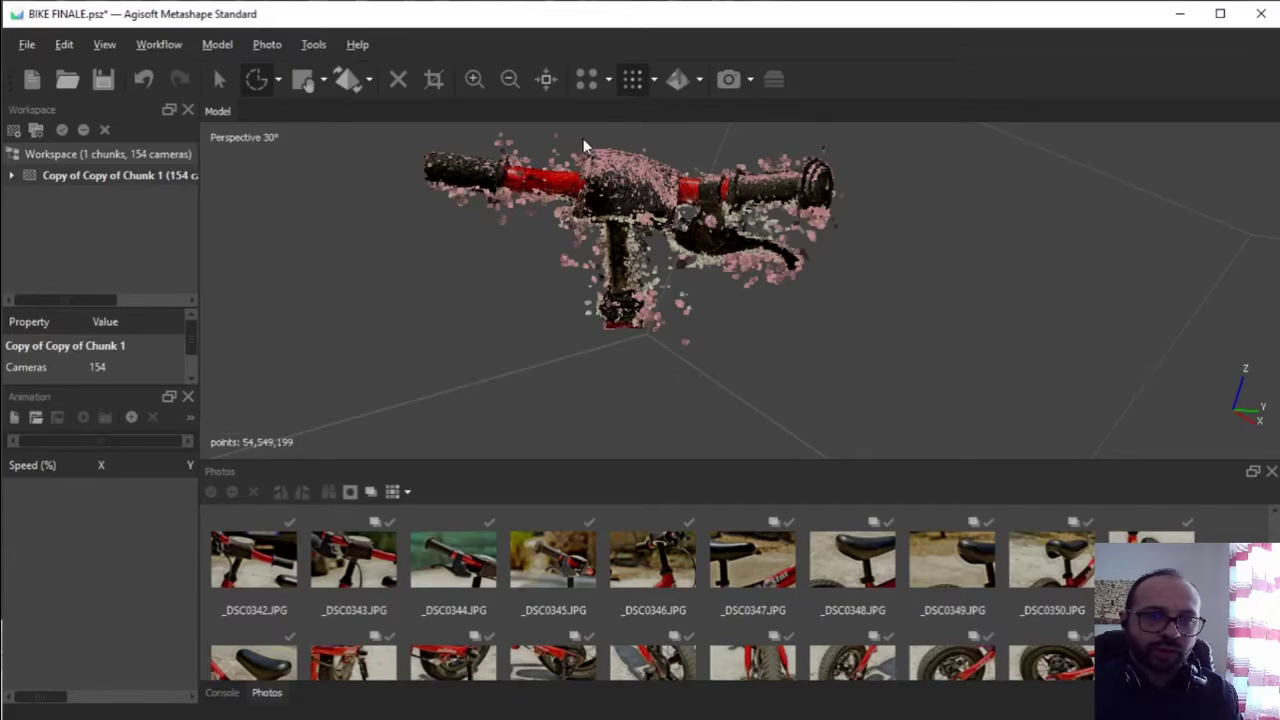
Remove the points on the handlebar's central pad from the color selection with freehand outlines
mouse_move(652, 220)
mouse_down()
mouse_move(668, 205)
mouse_move(676, 143)
mouse_up()
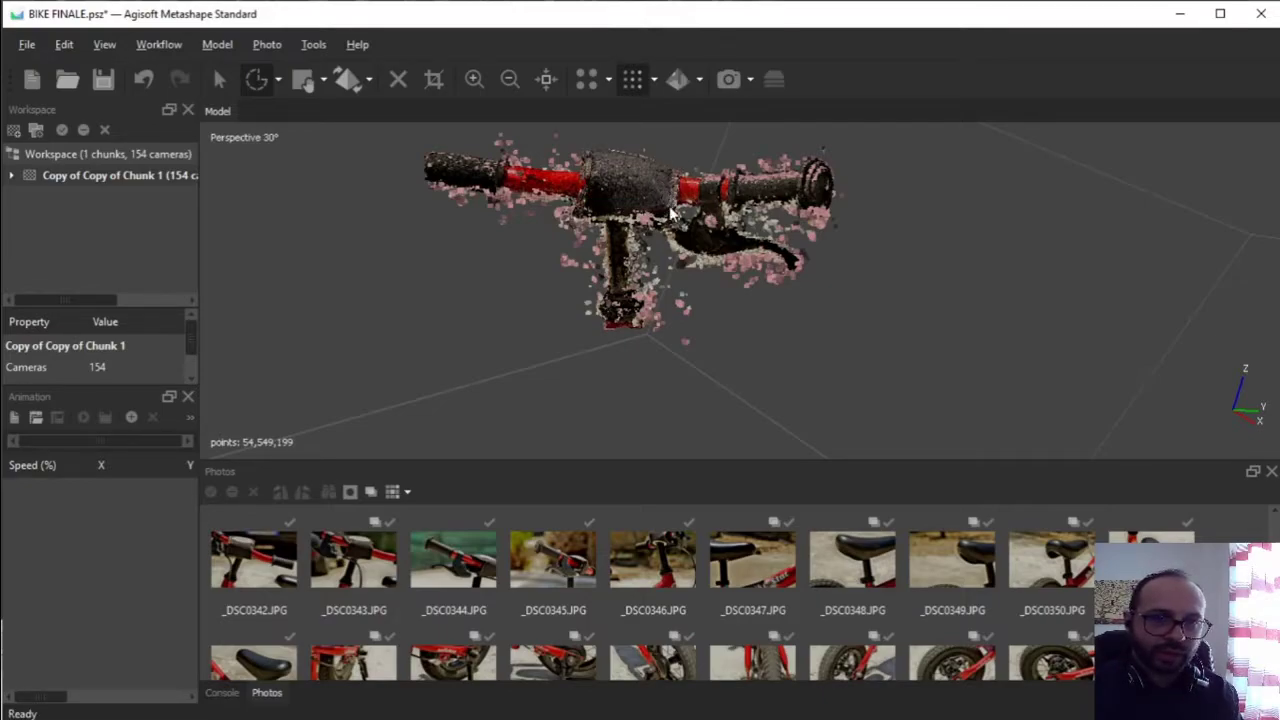
drag(640, 250, 593, 224)
drag(589, 198, 588, 174)
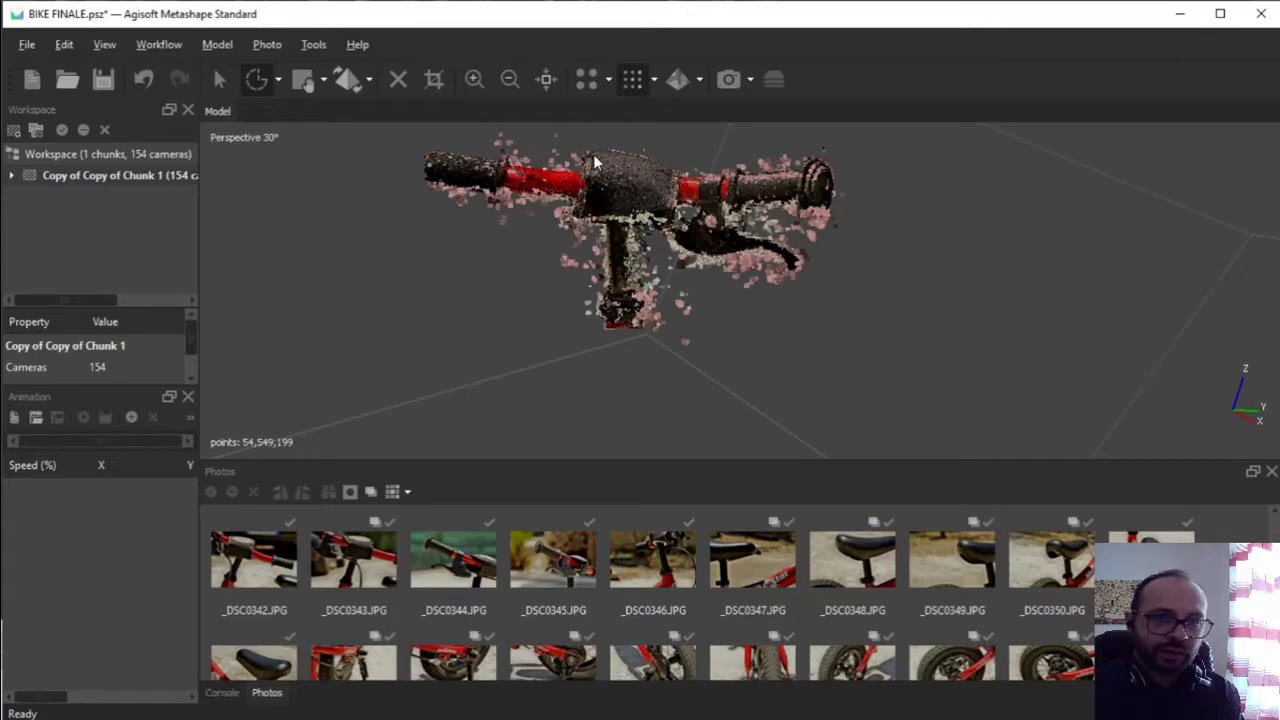
Check the selected noise points around the handlebar from several angles and delete them
click(218, 78)
drag(747, 282, 704, 327)
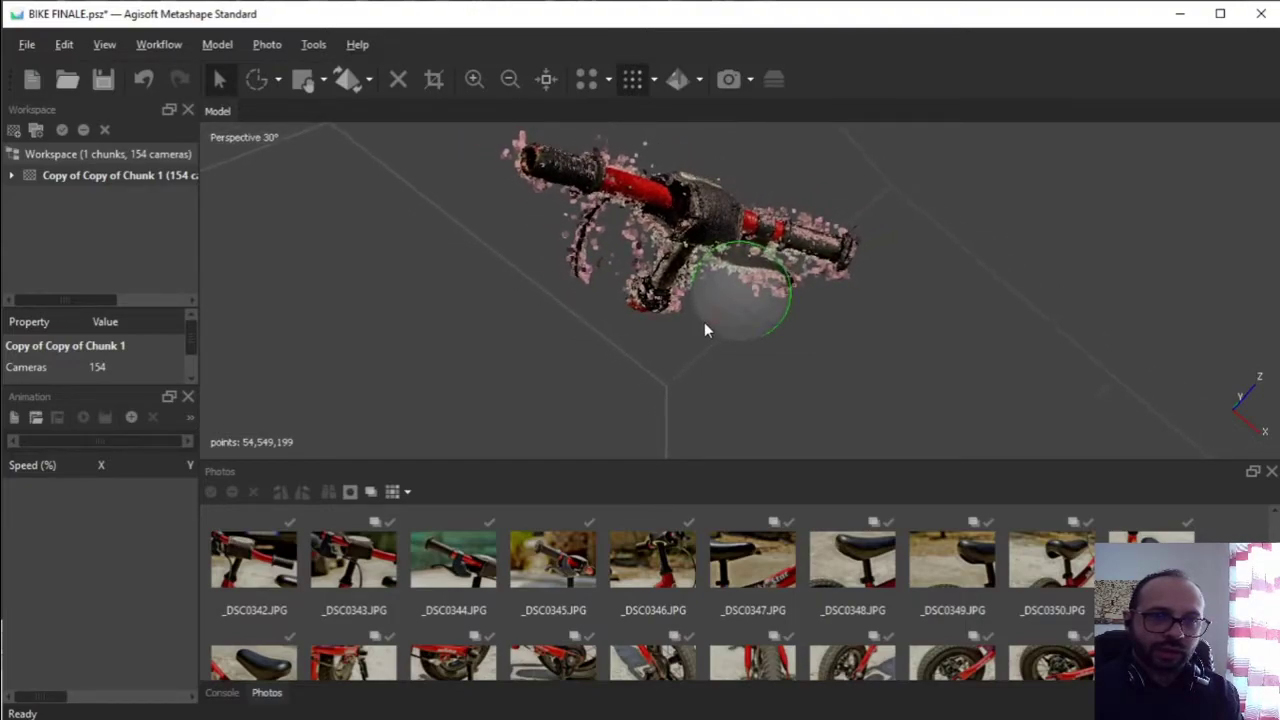
drag(707, 322, 844, 319)
scroll(844, 319, up, 3)
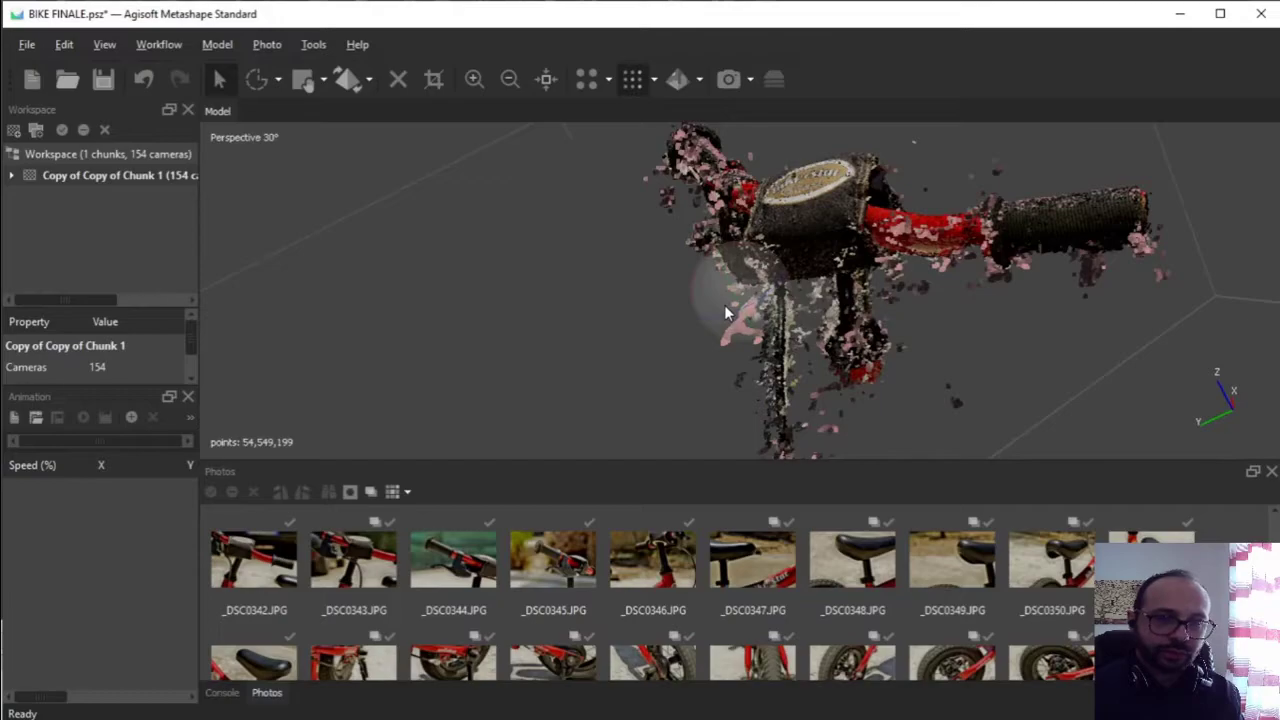
drag(694, 300, 530, 240)
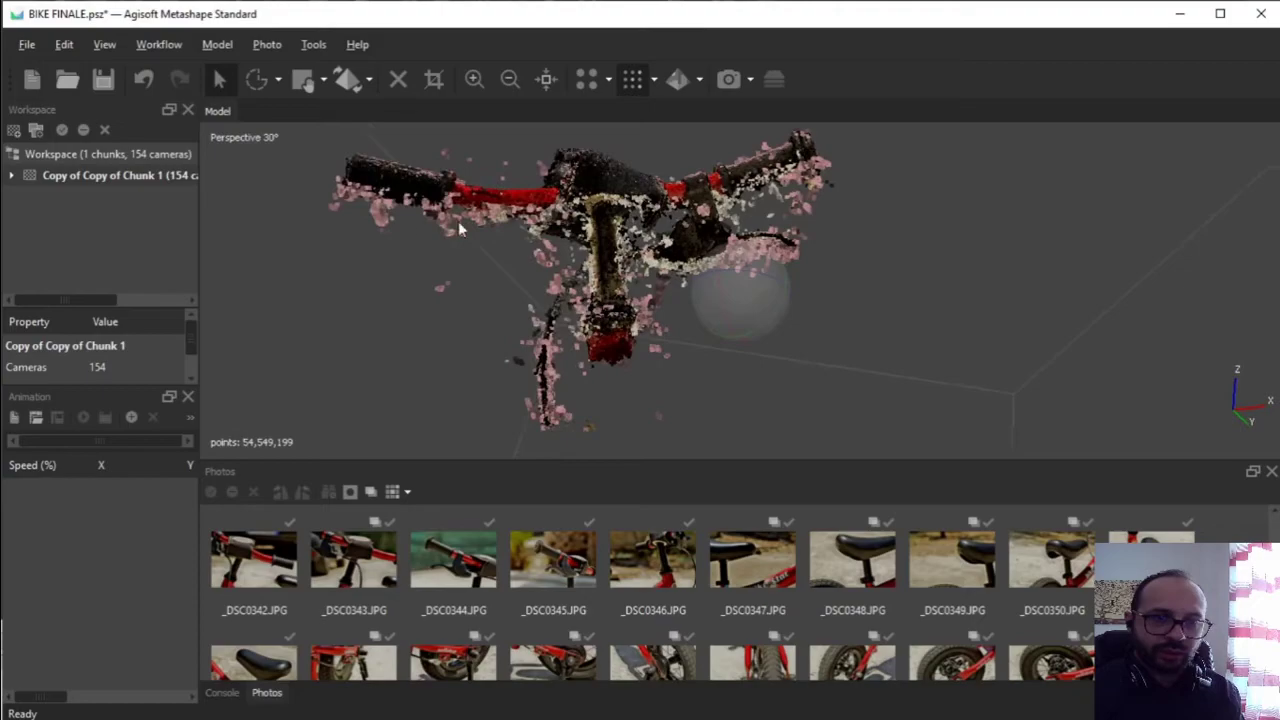
click(396, 80)
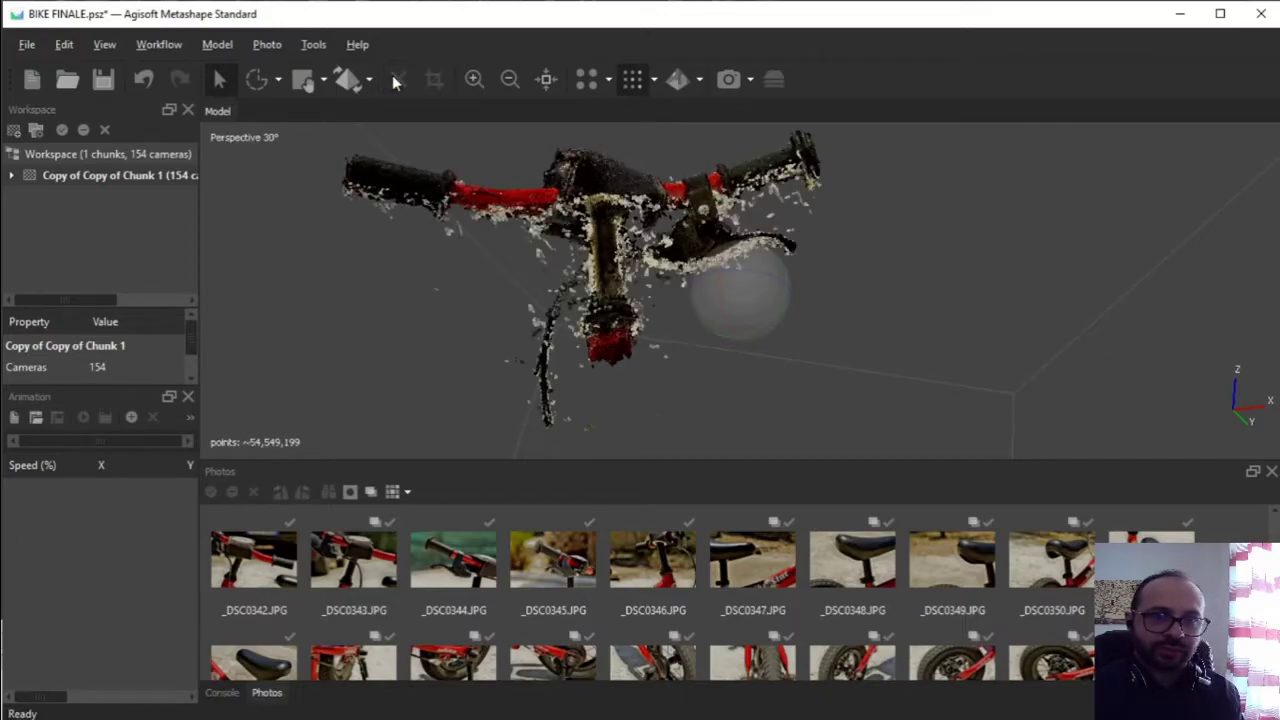
mouse_move(742, 290)
mouse_down()
mouse_move(757, 323)
mouse_move(814, 294)
mouse_move(734, 296)
mouse_move(754, 383)
mouse_move(741, 311)
mouse_up()
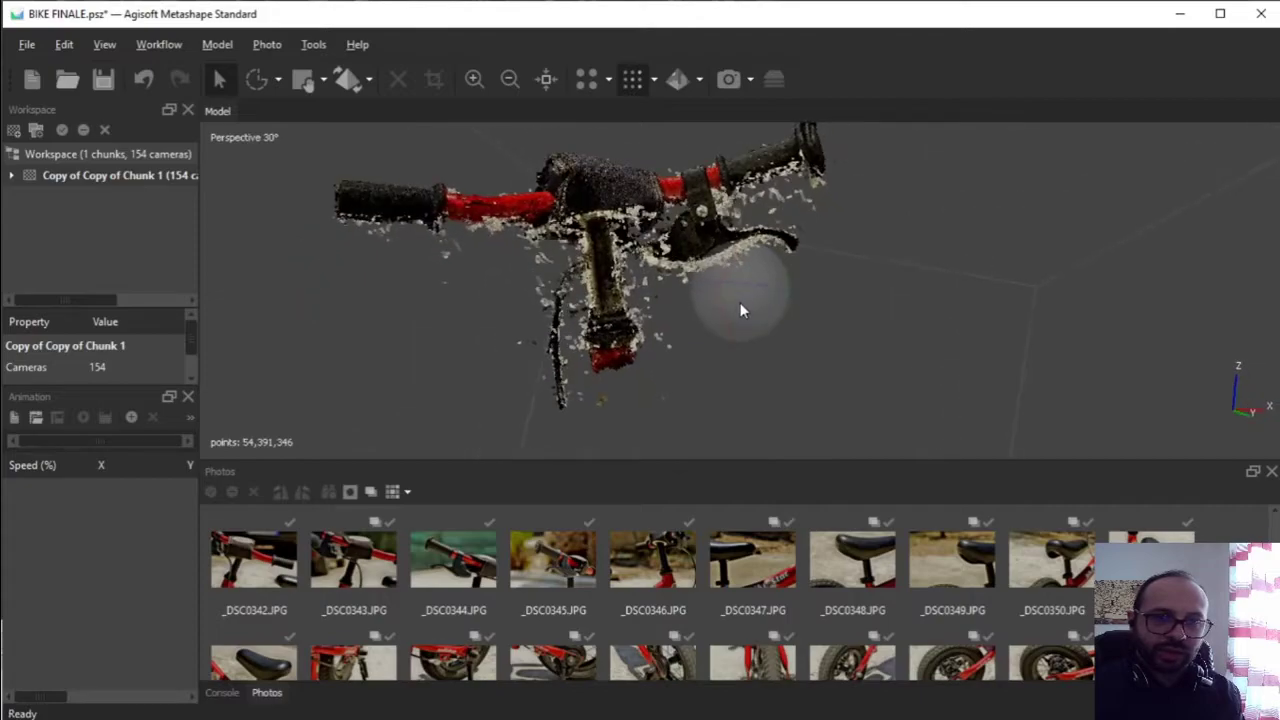
scroll(740, 310, up, 3)
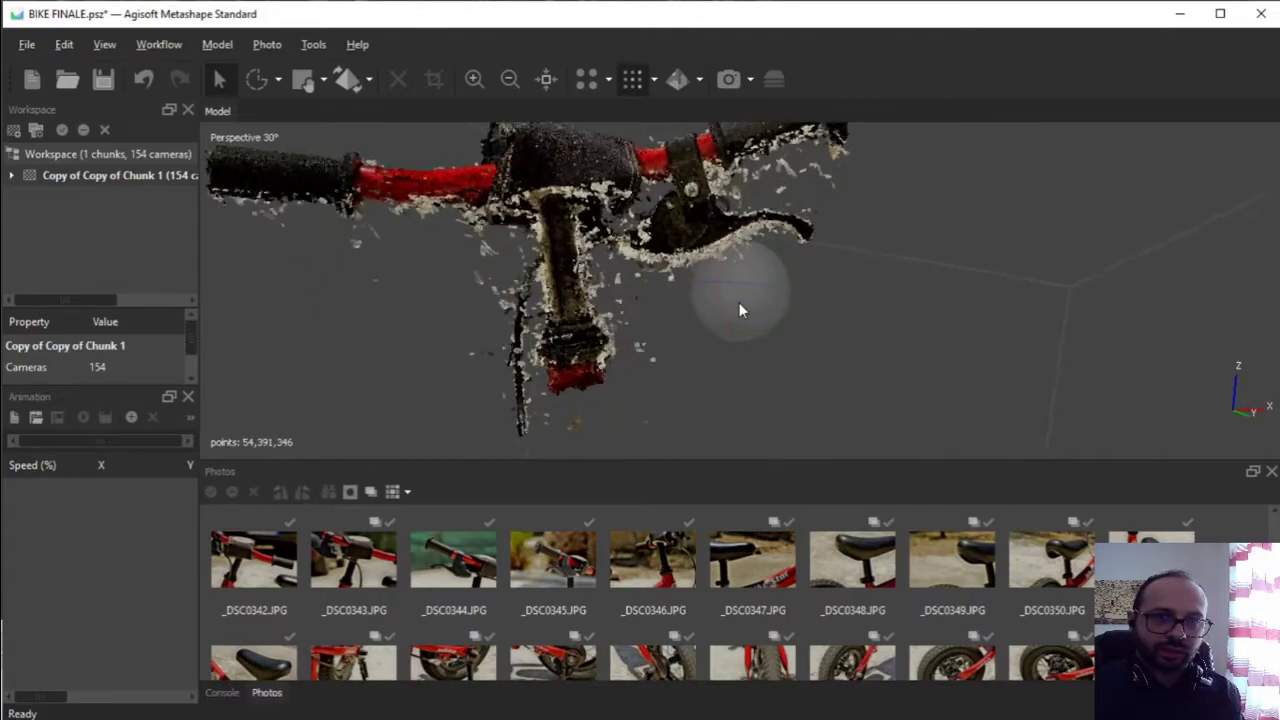
Select the handlebar's grip, red tube and adjoining pad edge with a rectangle, filter the dense cloud to that selection and deselect the points
scroll(739, 310, down, 2)
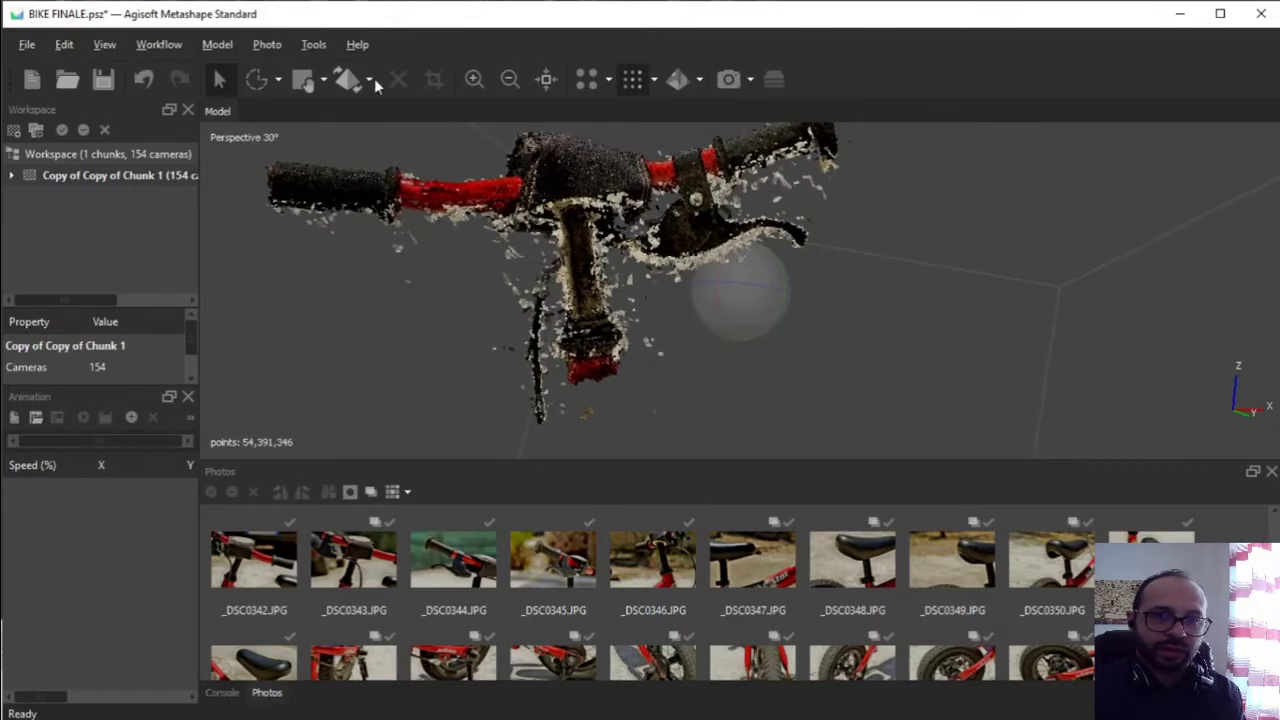
click(279, 79)
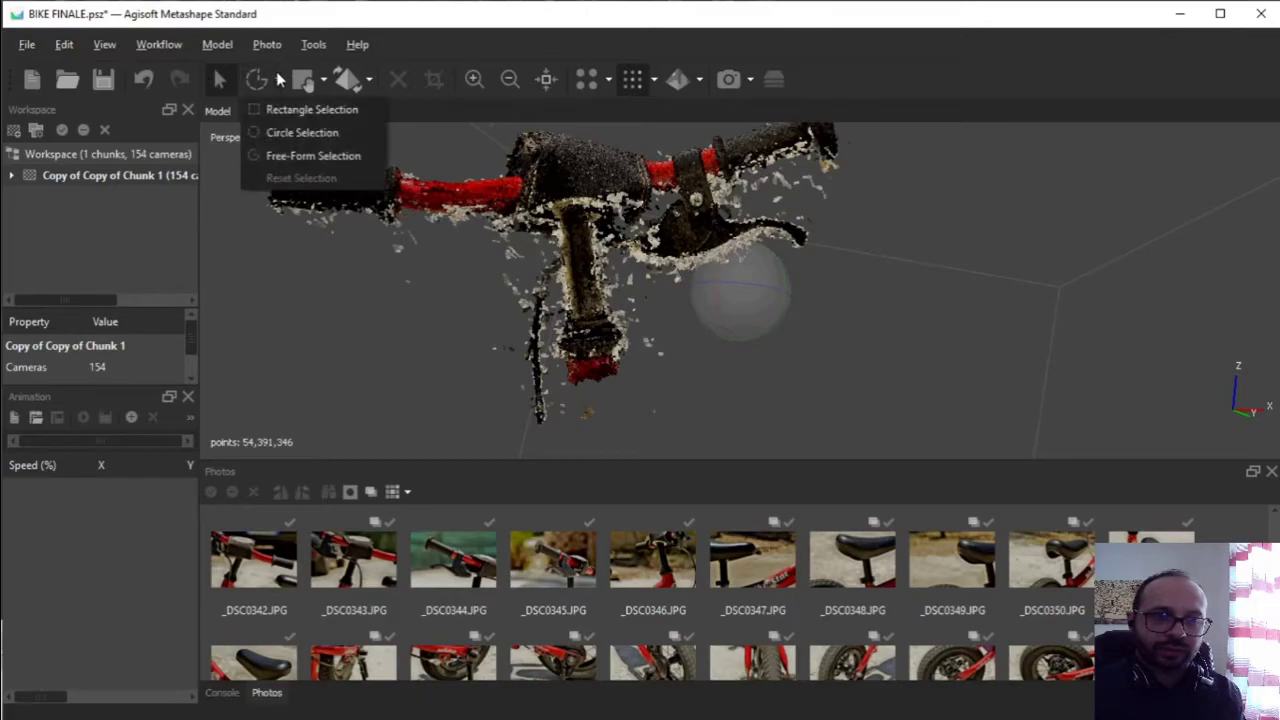
click(289, 110)
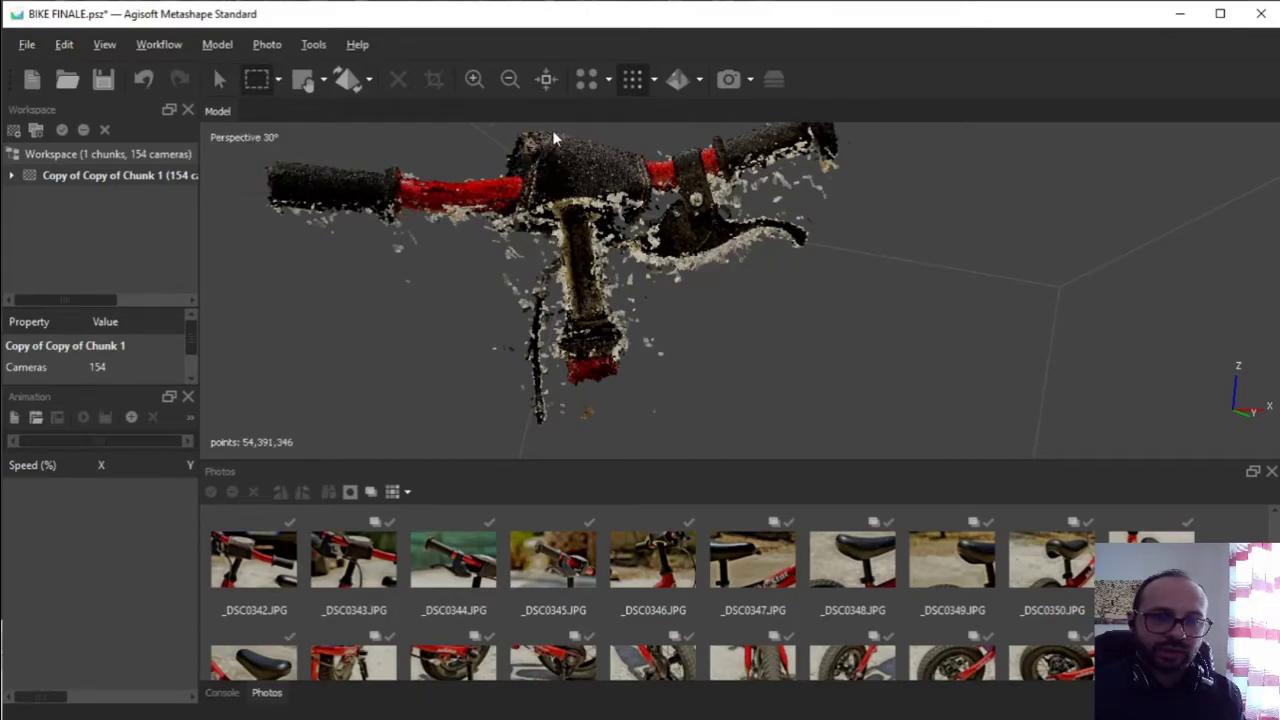
drag(551, 130, 237, 260)
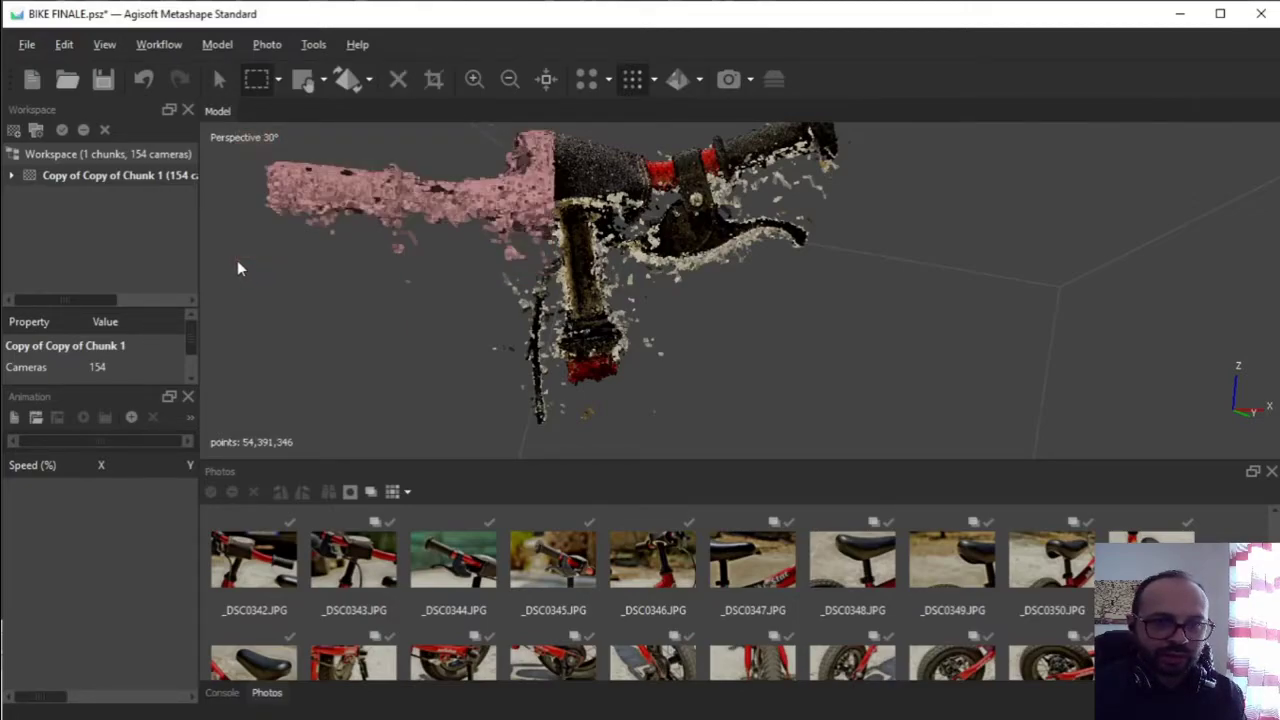
click(310, 45)
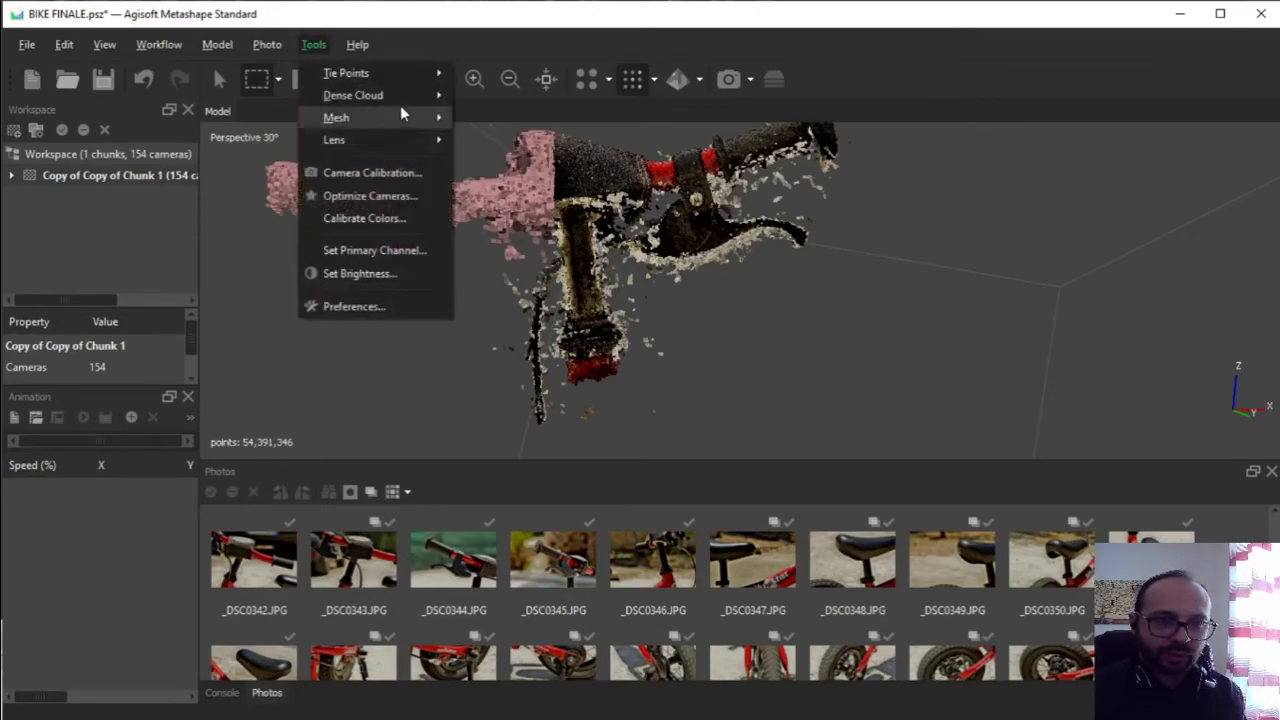
mouse_move(400, 95)
click(547, 228)
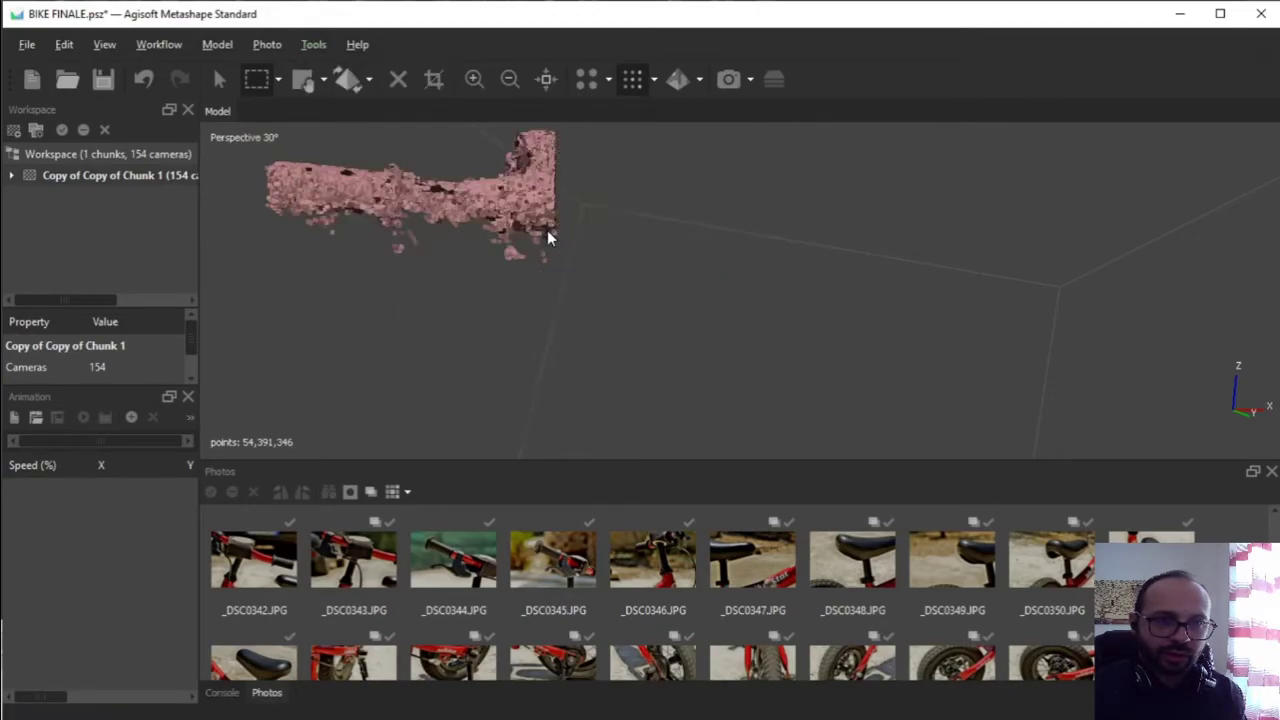
click(426, 306)
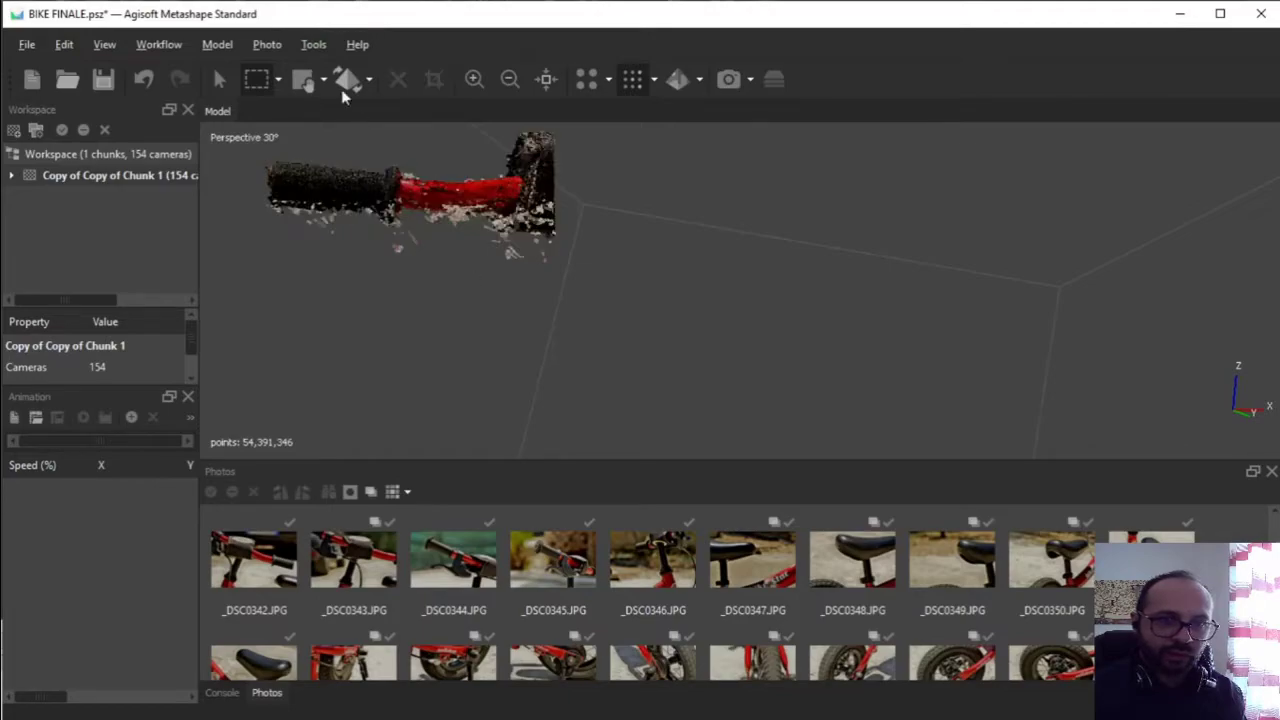
Try selecting the isolated grip section's pale noise points by color #888578 with a tolerance of 38
click(220, 79)
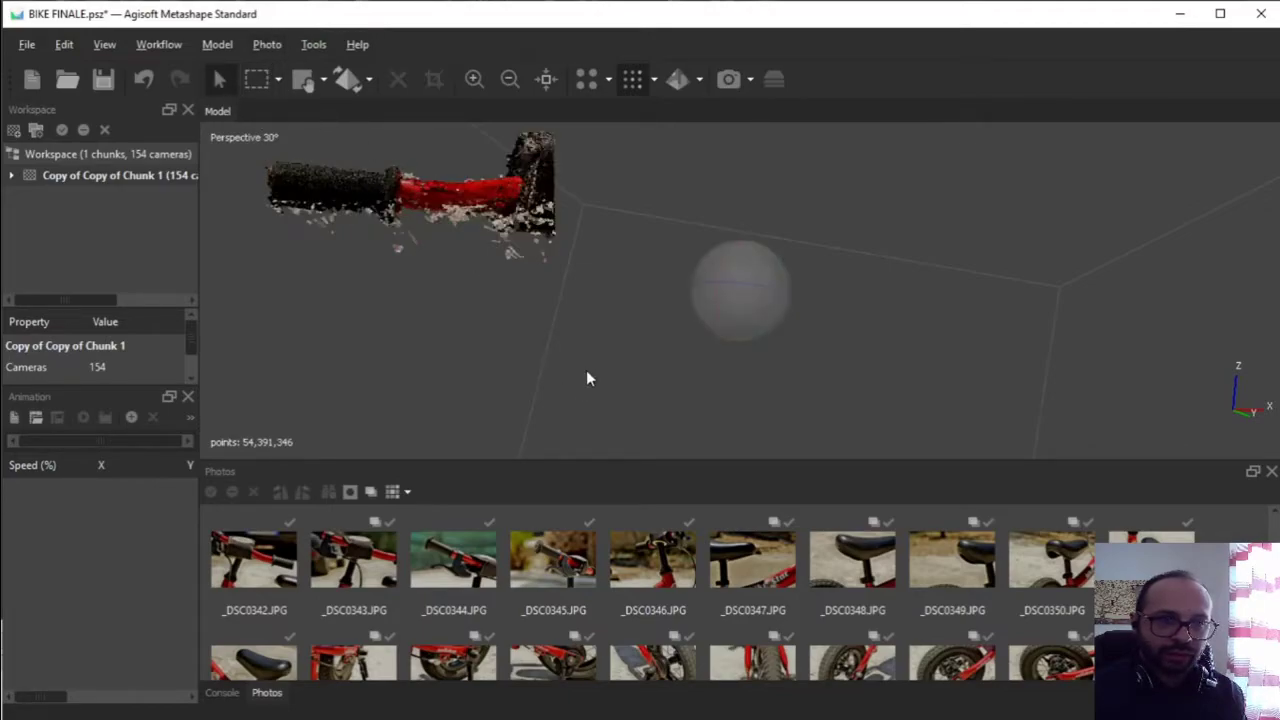
right_drag(482, 346, 800, 396)
scroll(800, 390, up, 3)
mouse_move(743, 294)
mouse_down()
mouse_move(724, 302)
mouse_move(745, 312)
mouse_up()
click(313, 44)
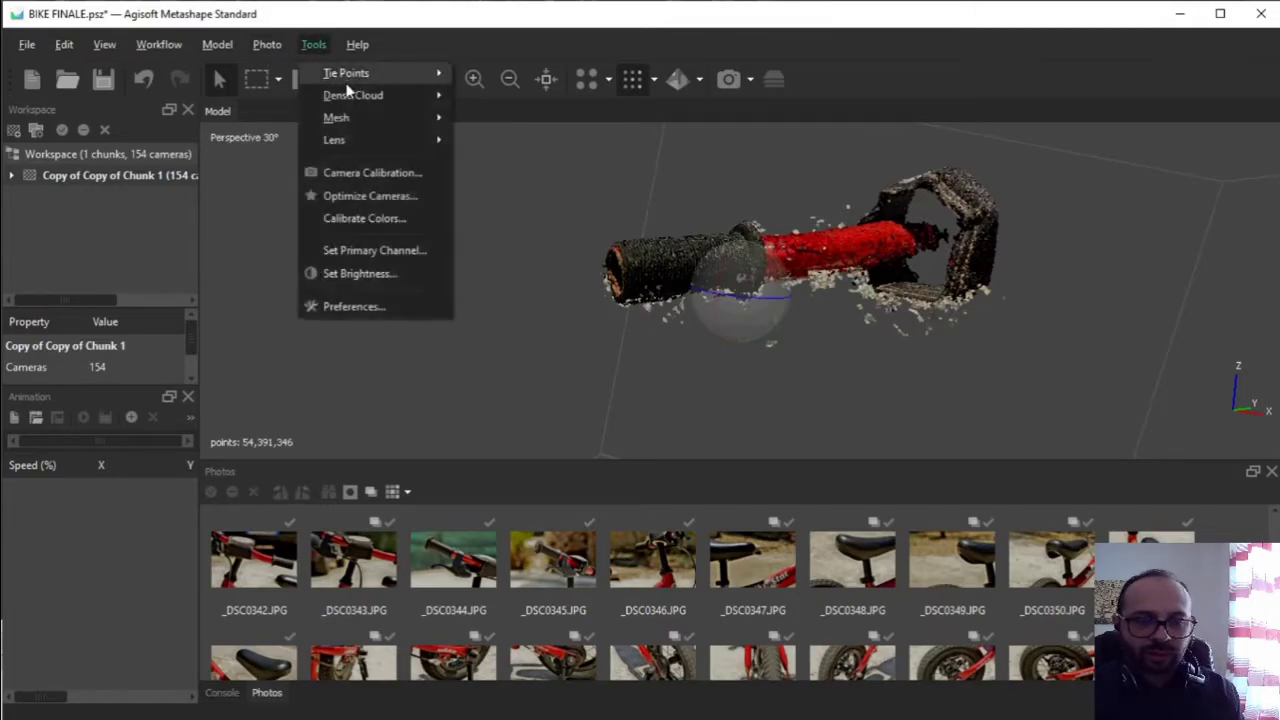
mouse_move(351, 95)
click(532, 173)
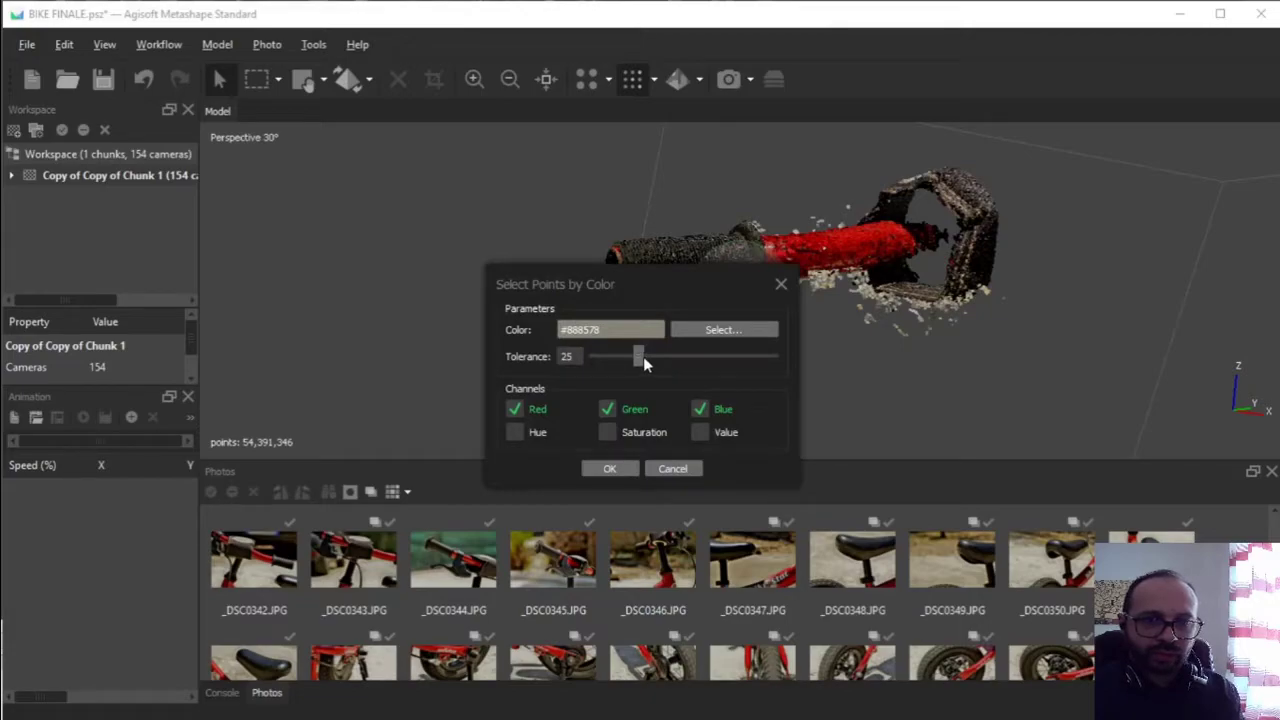
drag(667, 360, 666, 359)
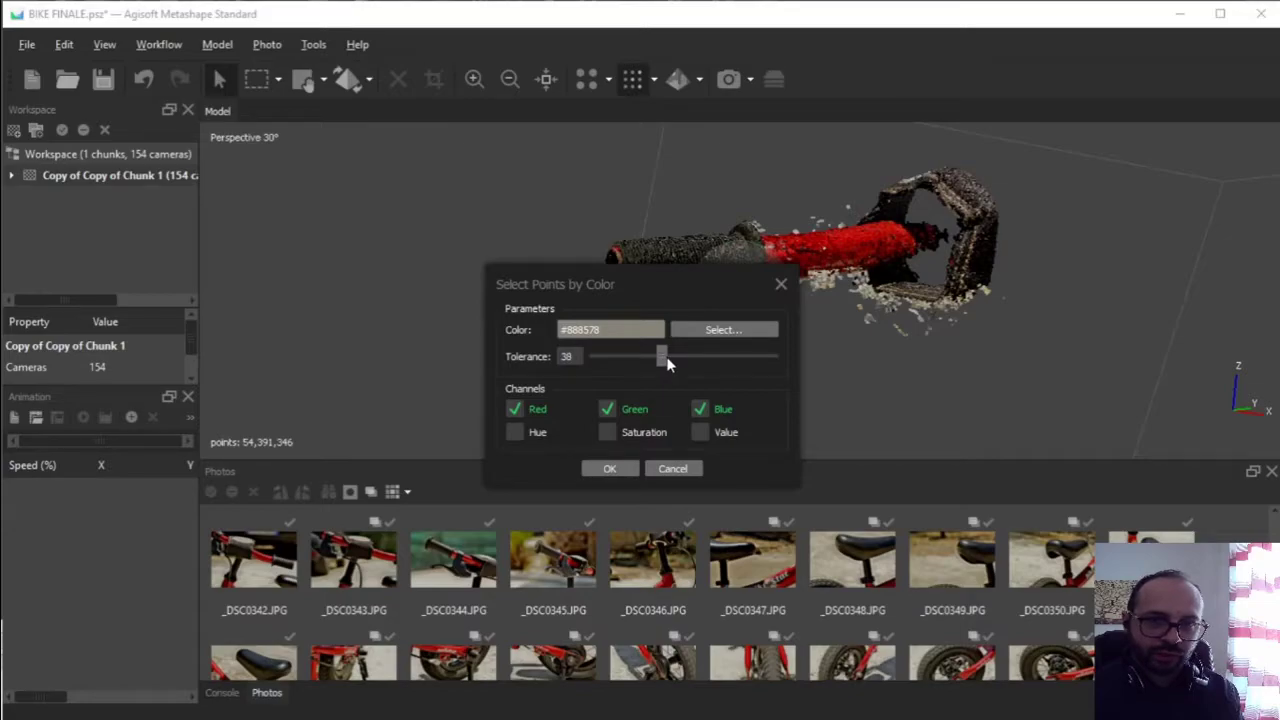
click(626, 470)
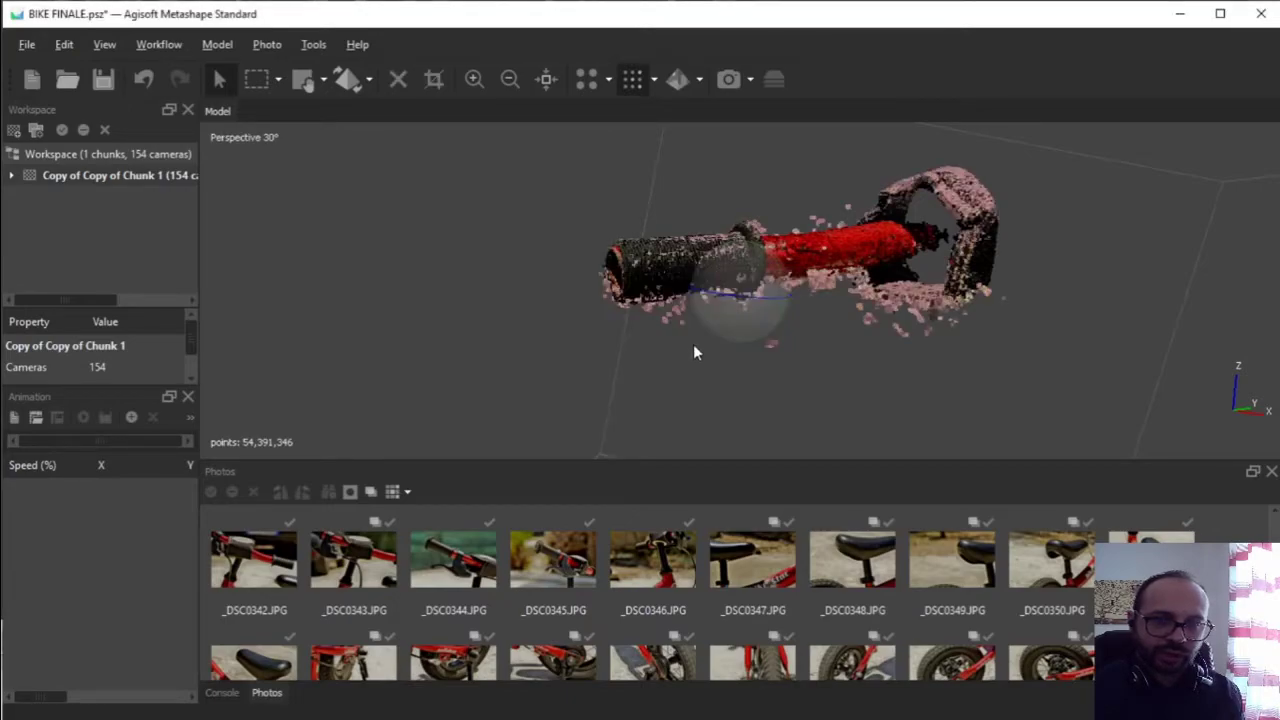
Check the color selection on the grip and central pad from above and clear it
drag(745, 290, 748, 352)
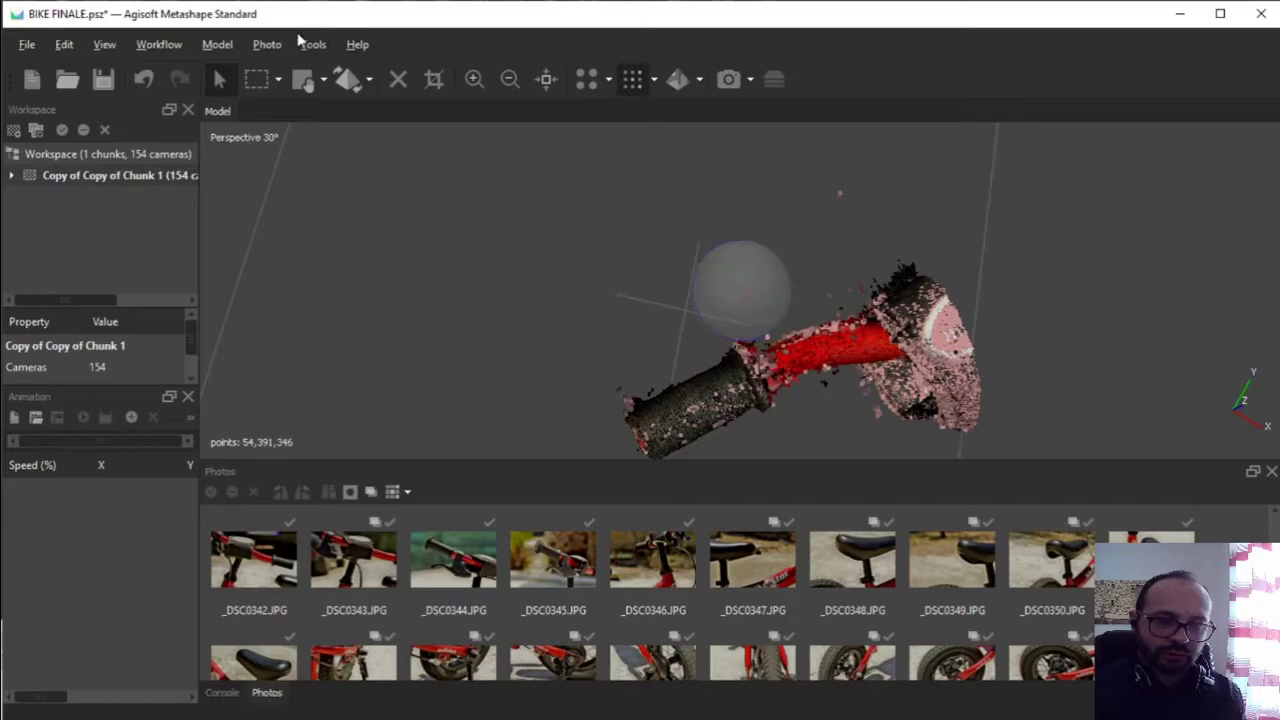
click(277, 81)
click(287, 152)
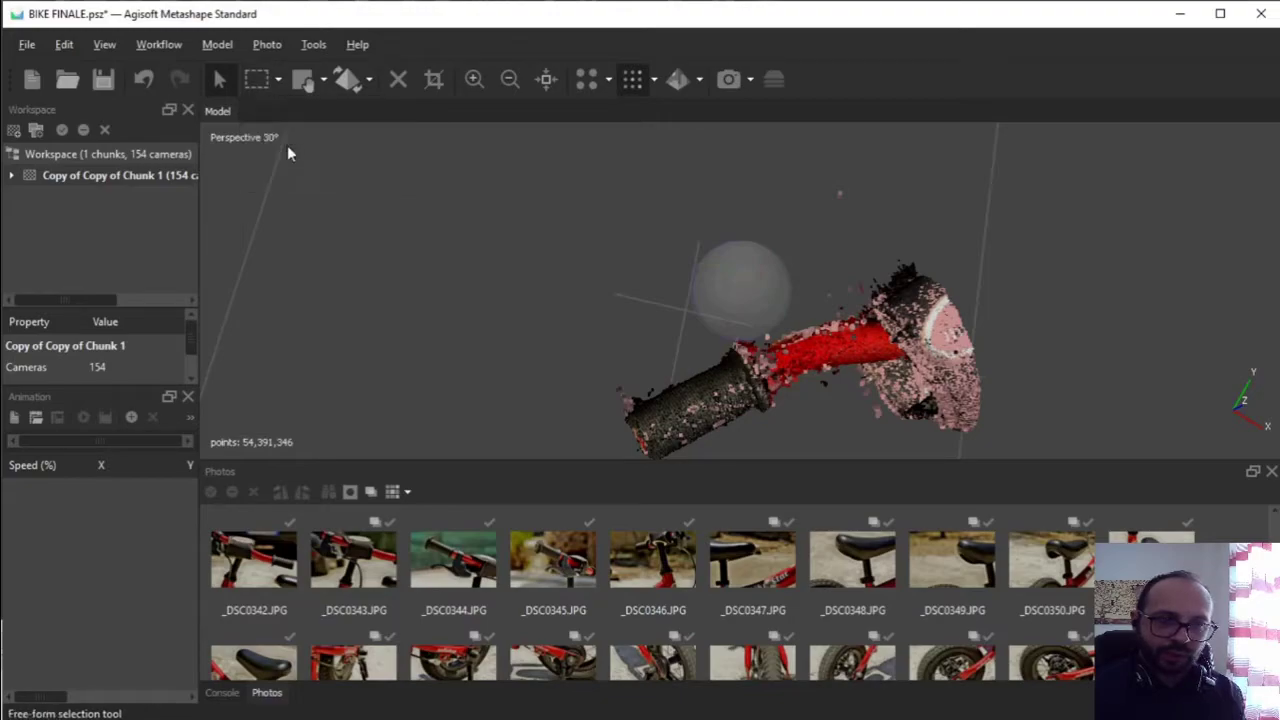
click(924, 259)
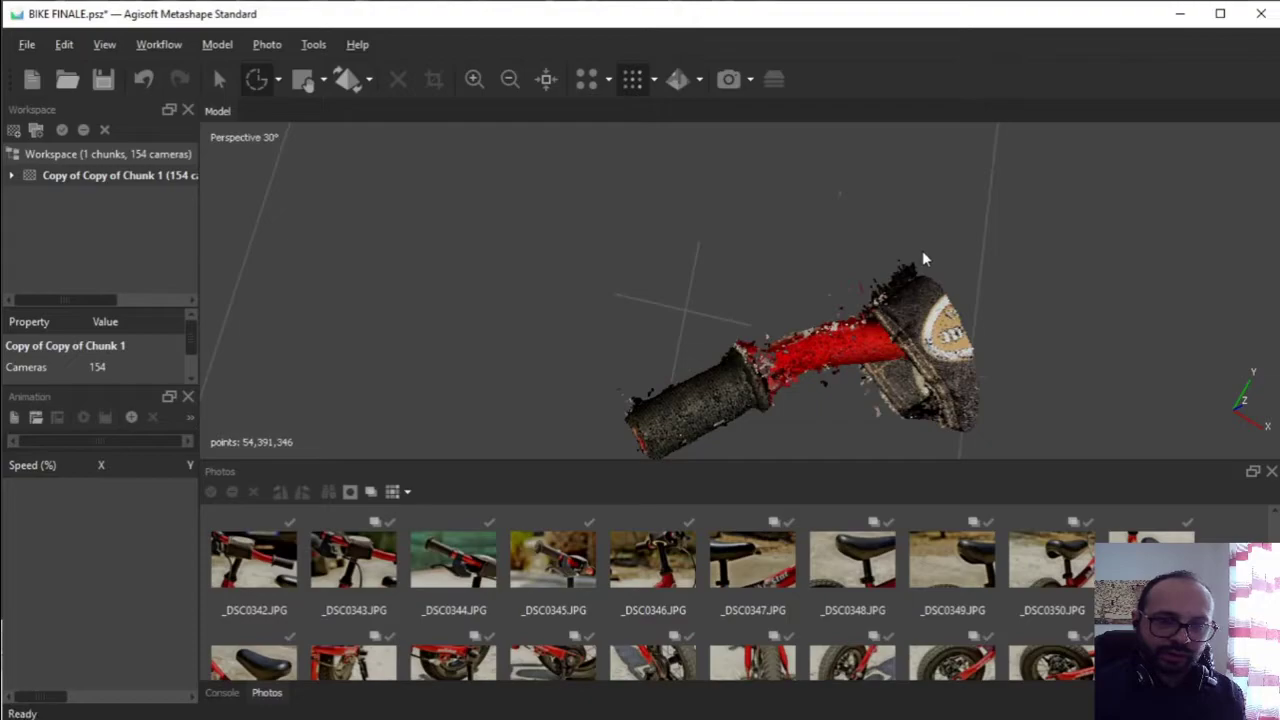
drag(924, 257, 815, 183)
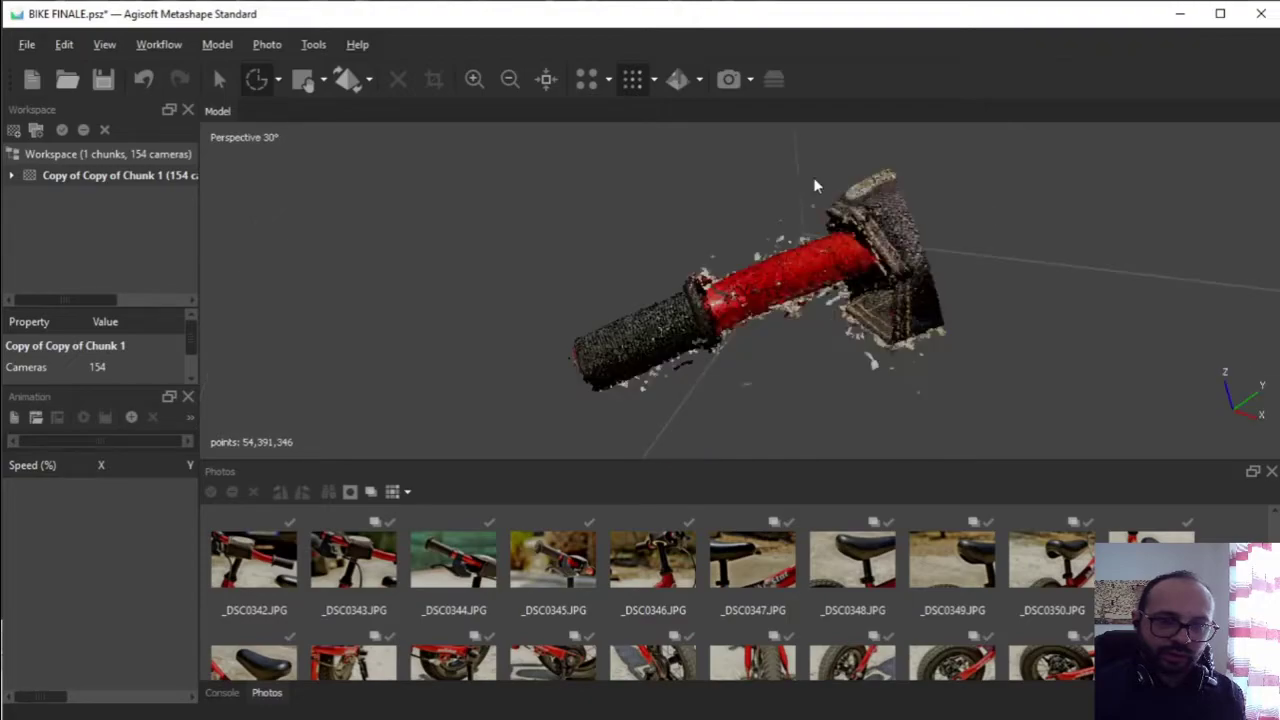
Select the dense cloud points by color #c1bdad, sampled from the pale noise below the central pad, with a tolerance of 25
click(313, 44)
mouse_move(375, 114)
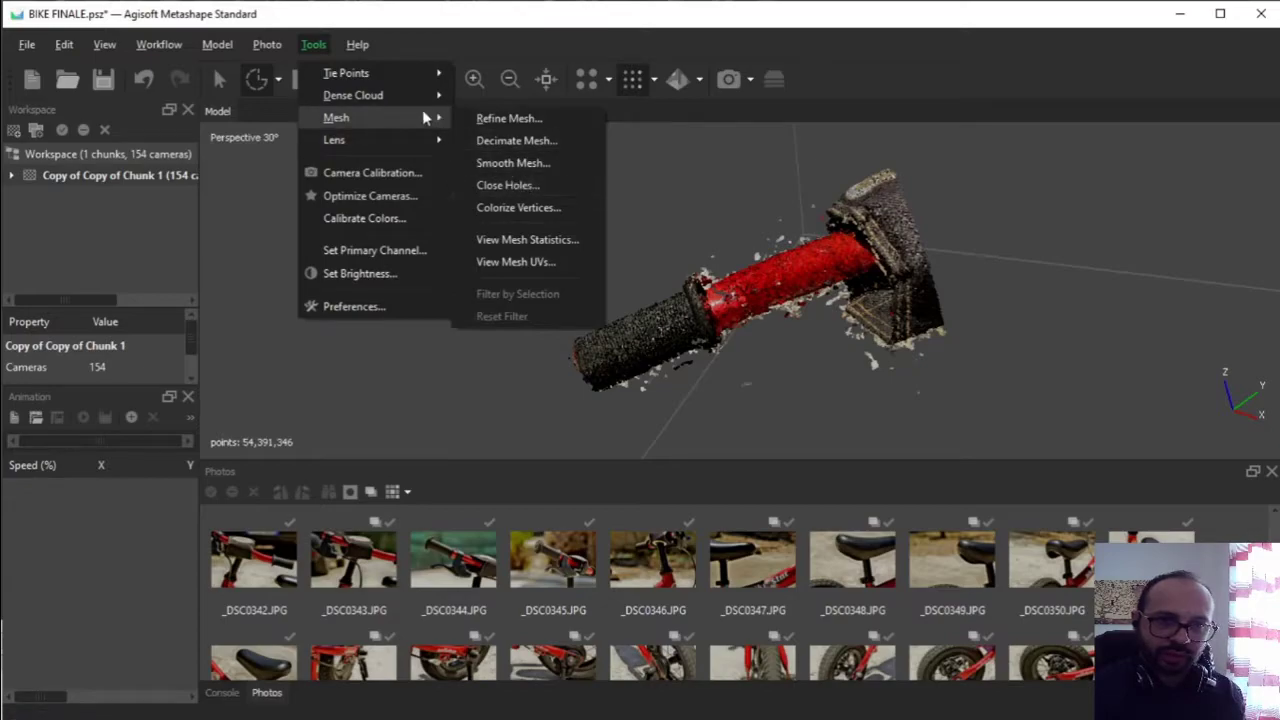
mouse_move(426, 97)
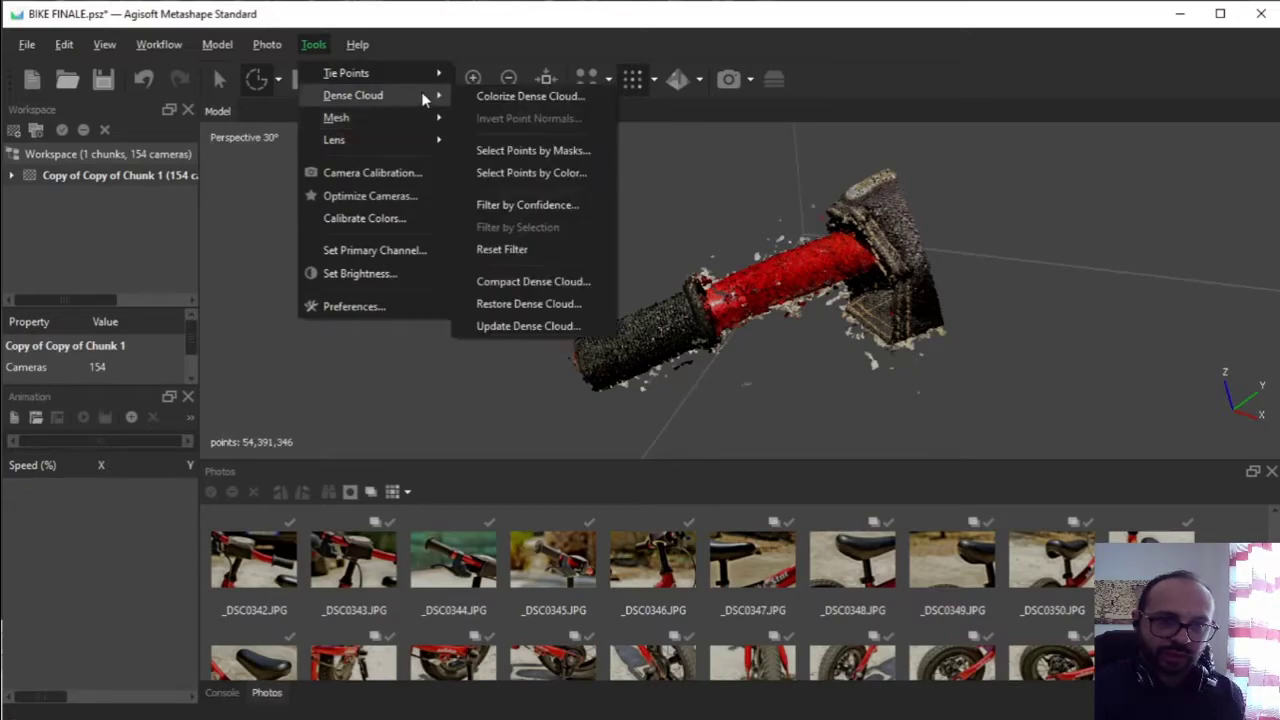
click(546, 172)
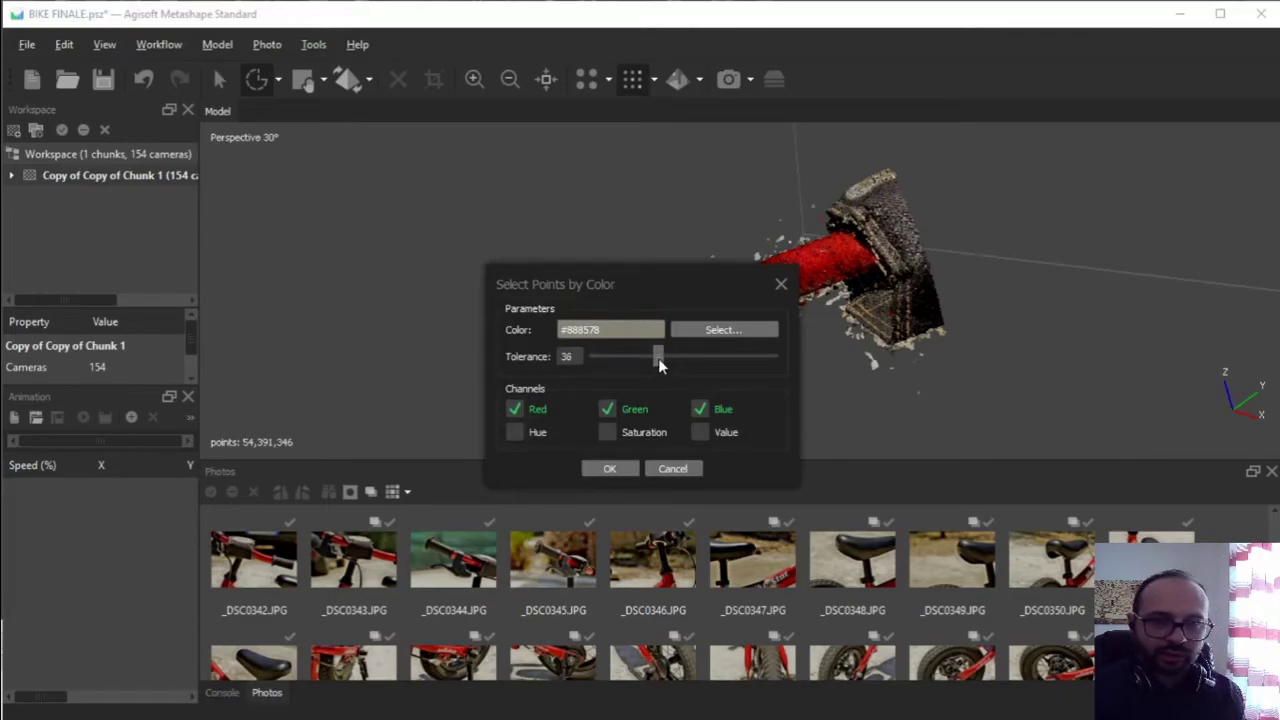
drag(658, 358, 637, 364)
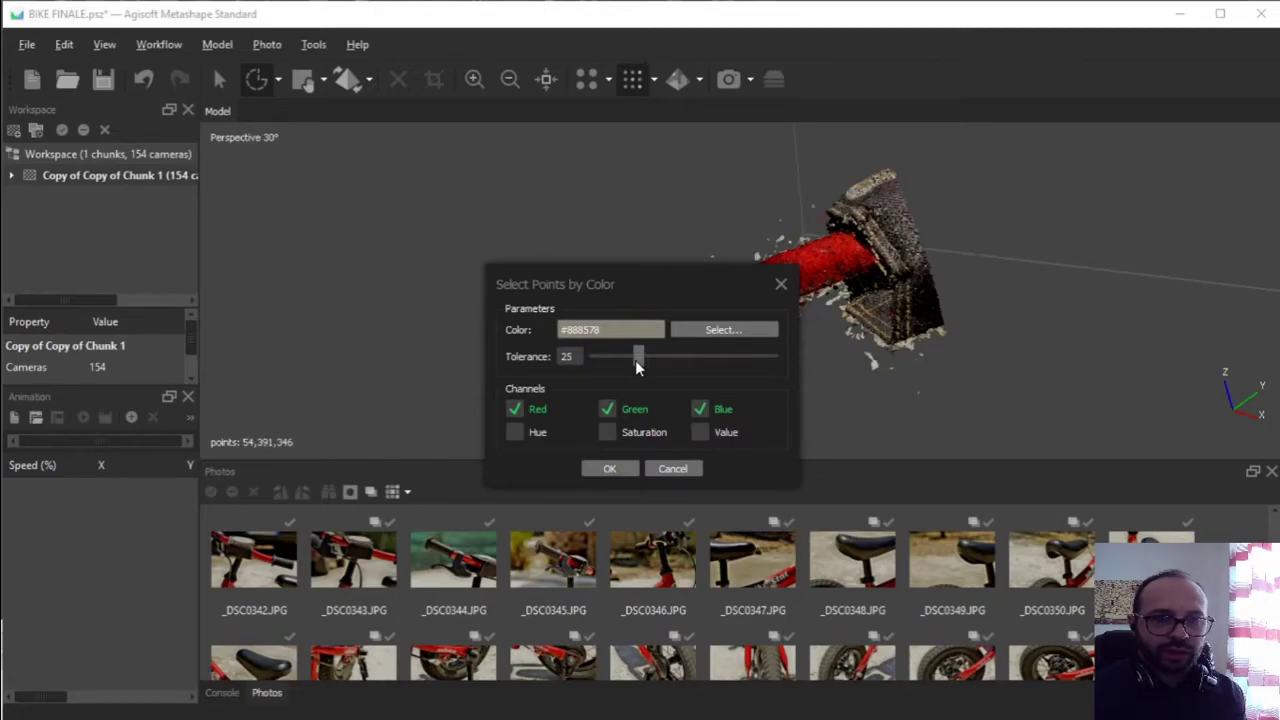
click(705, 332)
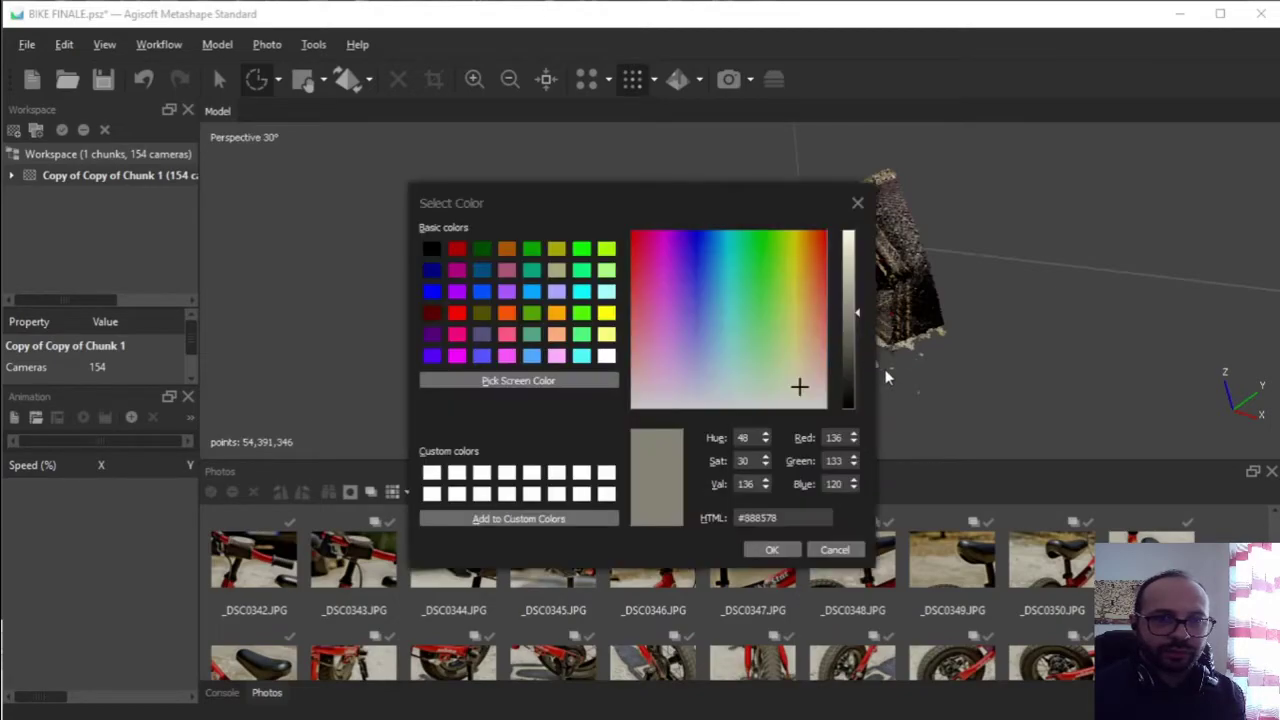
drag(761, 203, 487, 208)
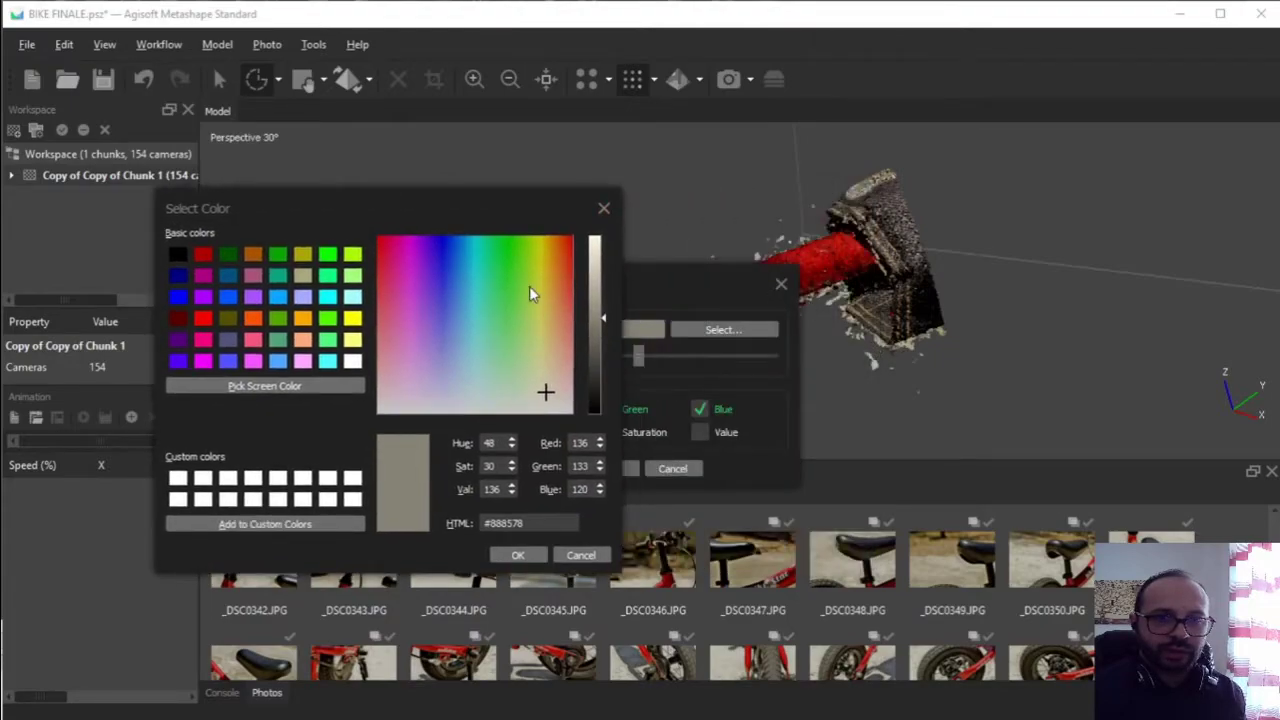
click(264, 386)
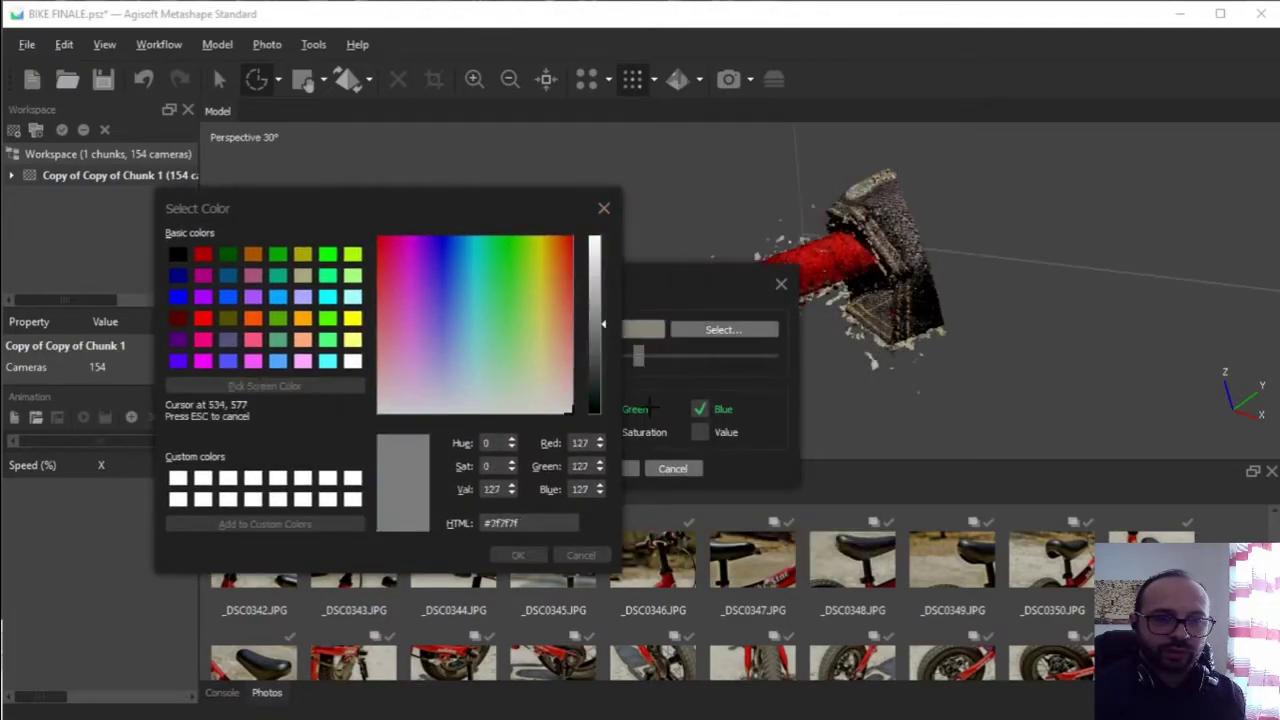
click(872, 361)
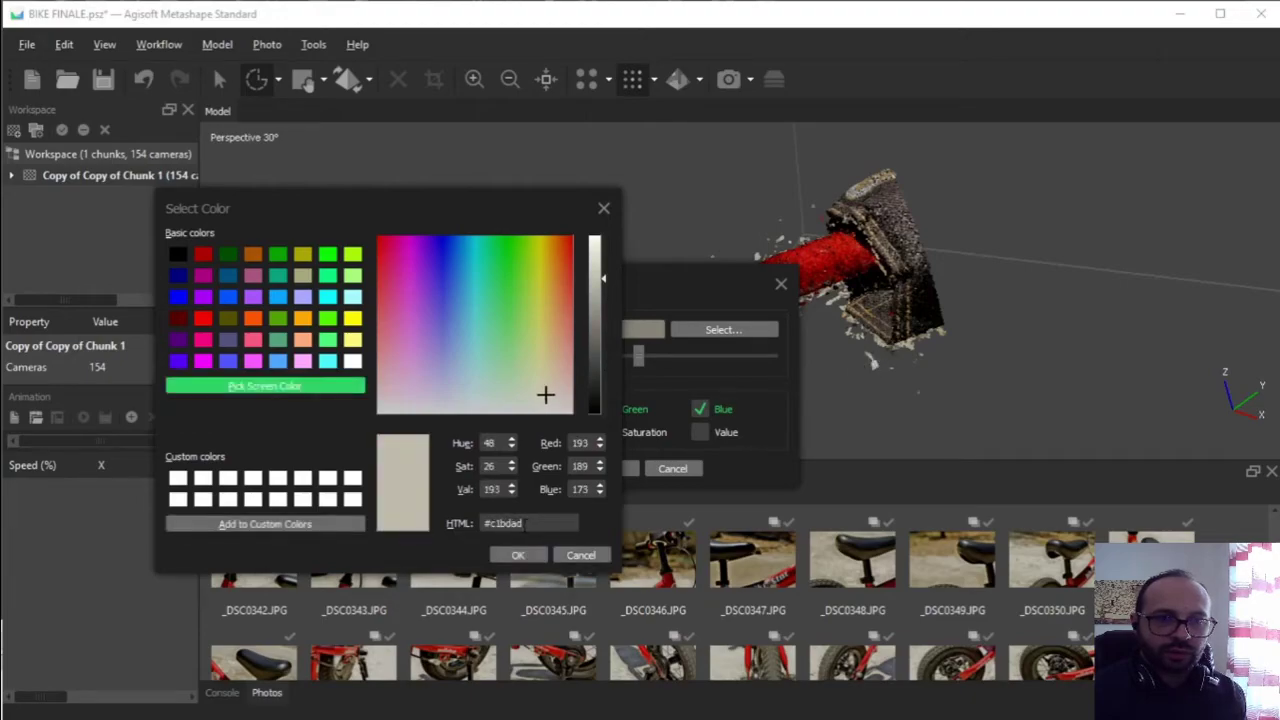
click(518, 556)
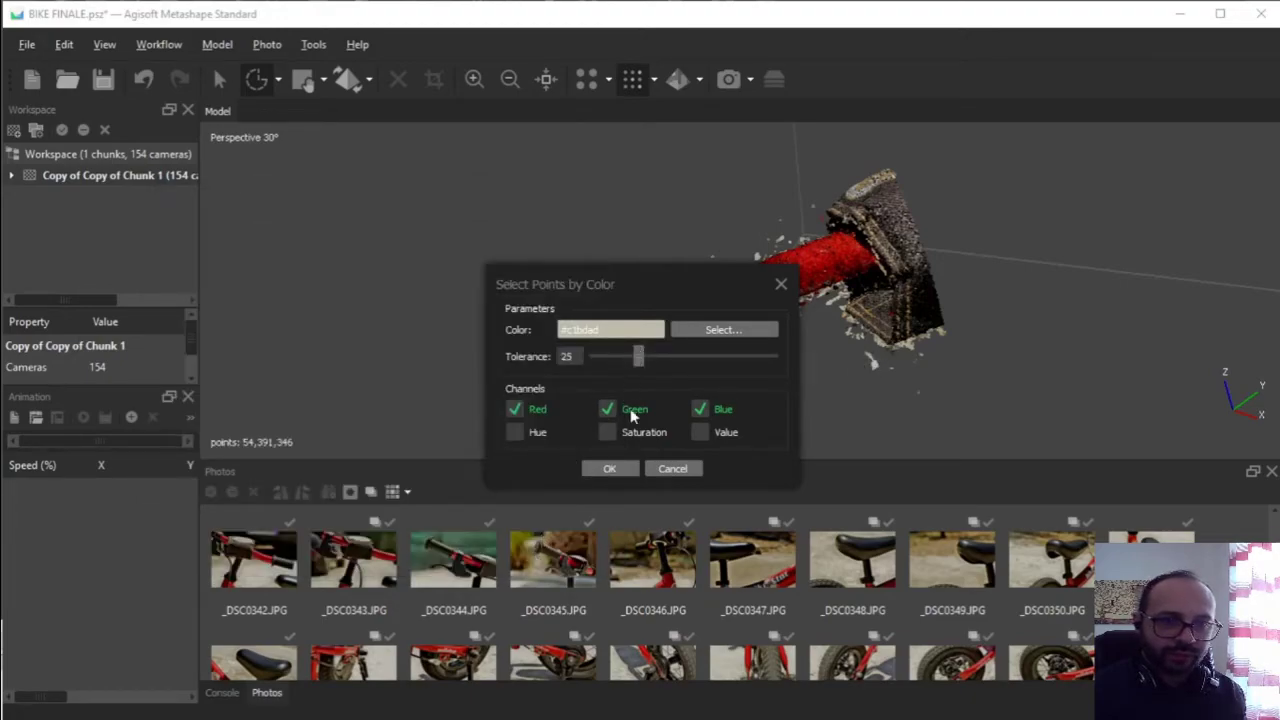
click(626, 478)
Check the selected pale noise points around the grip and red tube from several angles and delete them
drag(662, 282, 396, 224)
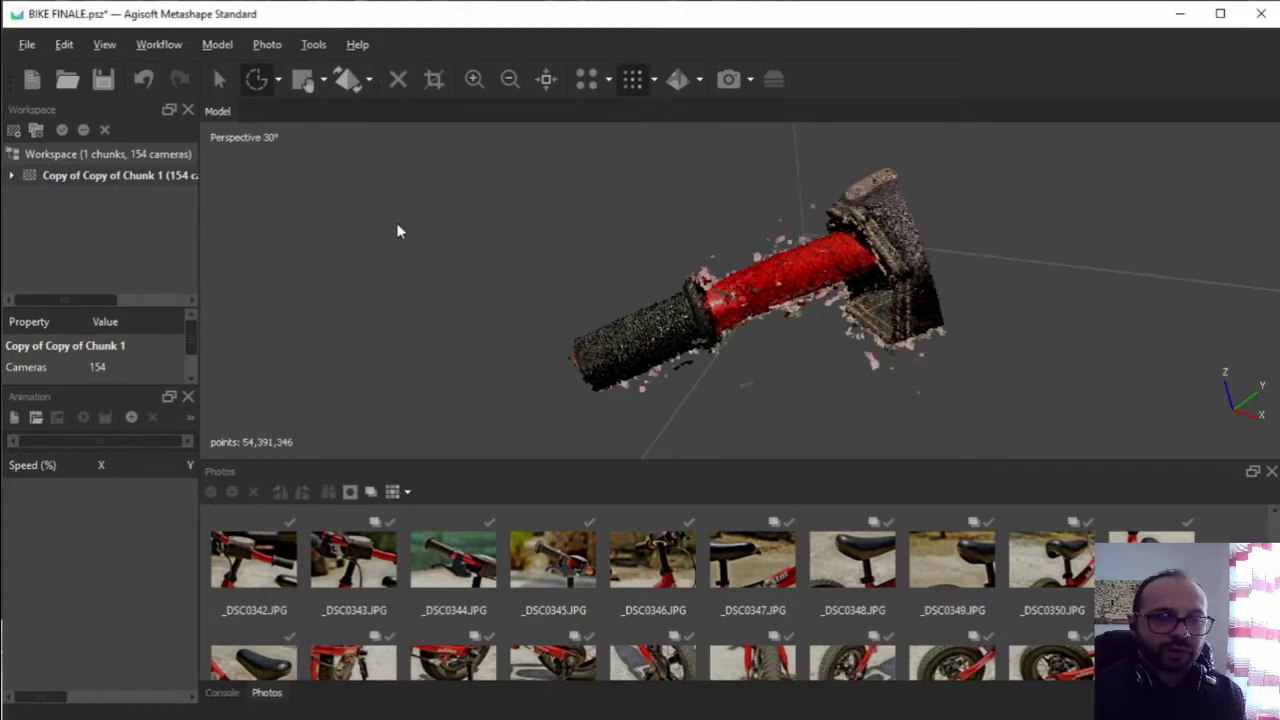
click(220, 79)
drag(735, 285, 880, 272)
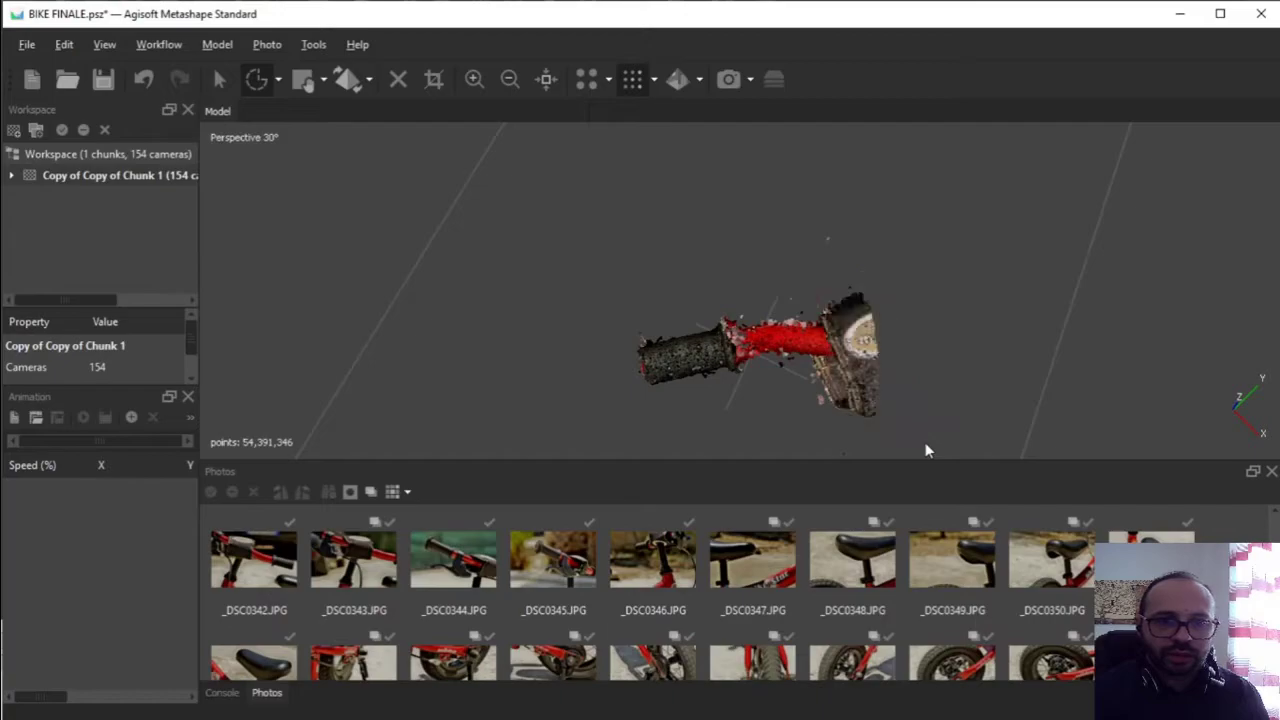
scroll(838, 421, up, 5)
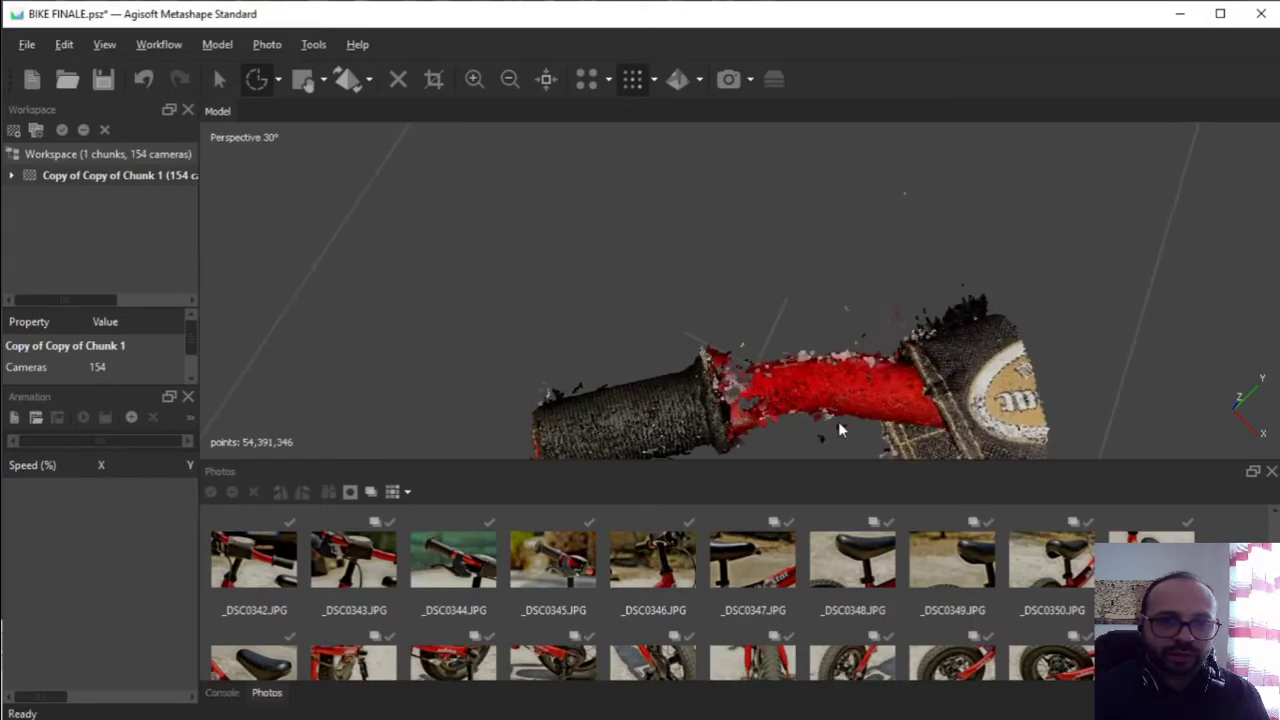
click(222, 77)
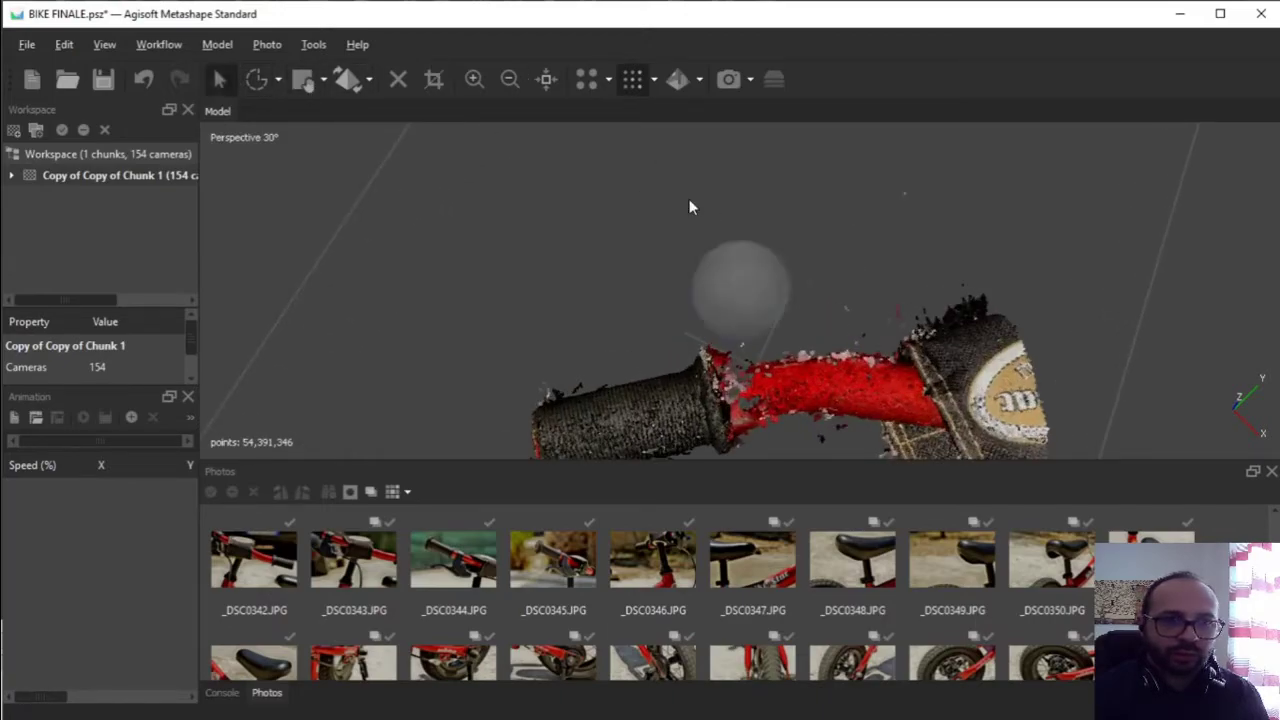
scroll(689, 199, down, 3)
drag(746, 298, 737, 235)
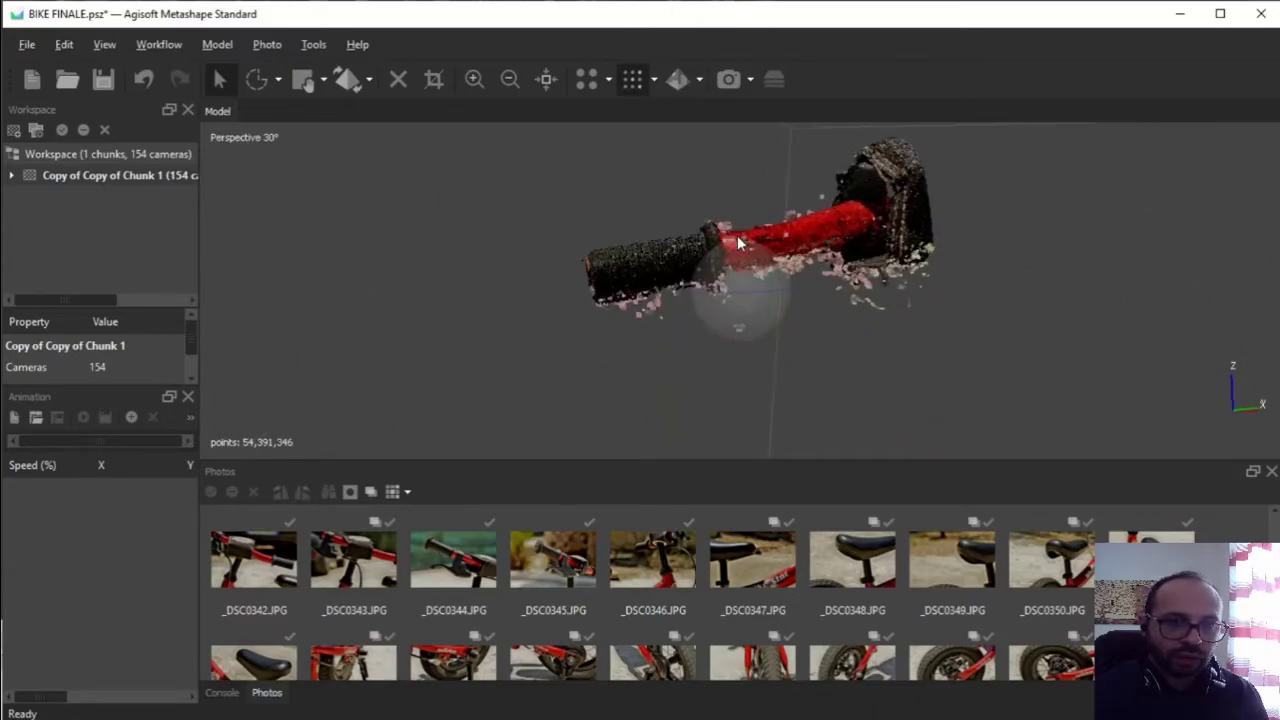
click(399, 79)
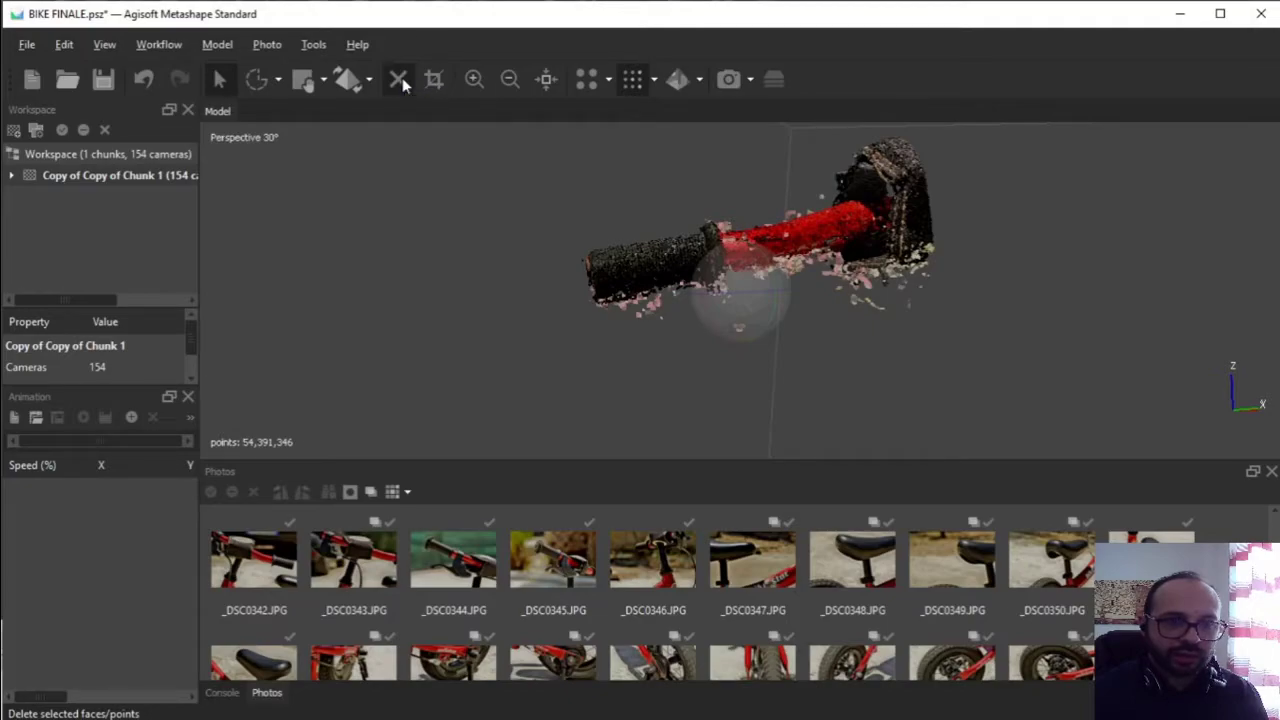
Repeat the selection of points by color #c1bdad with a higher tolerance for the noise left under the grip and tube
mouse_move(740, 313)
mouse_down()
mouse_move(763, 306)
mouse_move(790, 333)
mouse_move(729, 282)
mouse_move(732, 251)
mouse_move(762, 314)
mouse_up()
drag(752, 317, 588, 193)
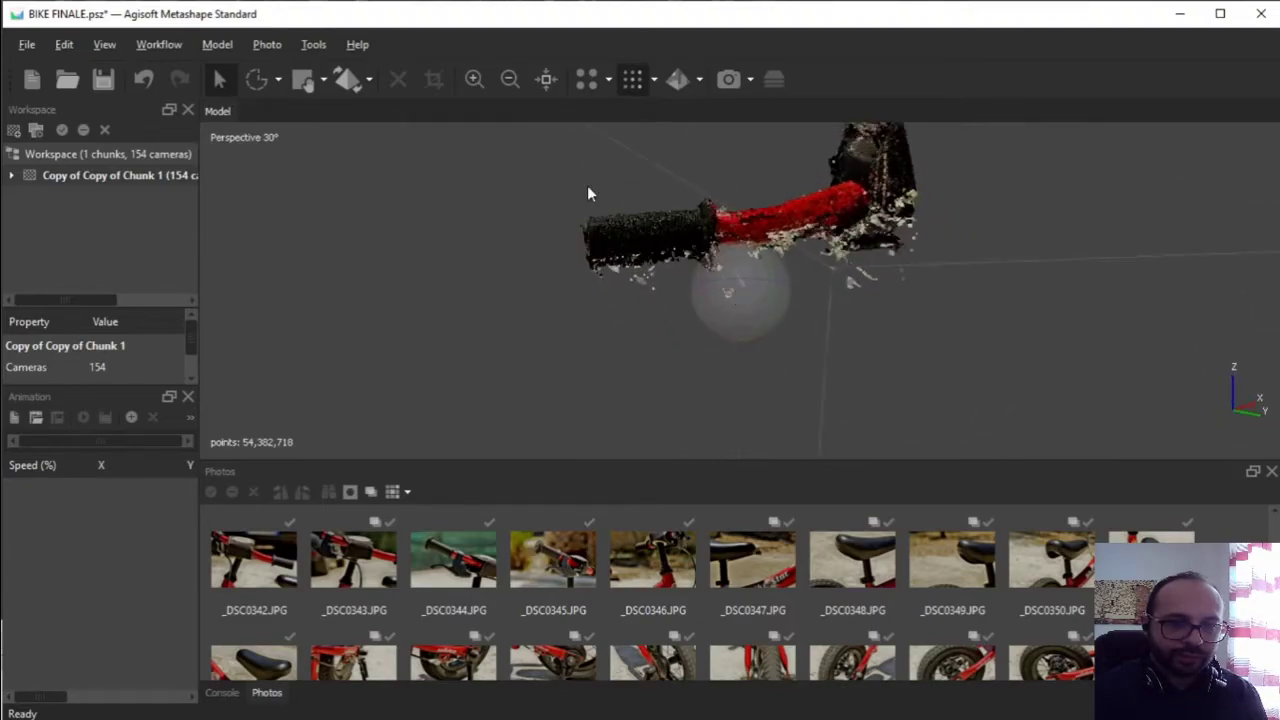
click(314, 44)
mouse_move(357, 103)
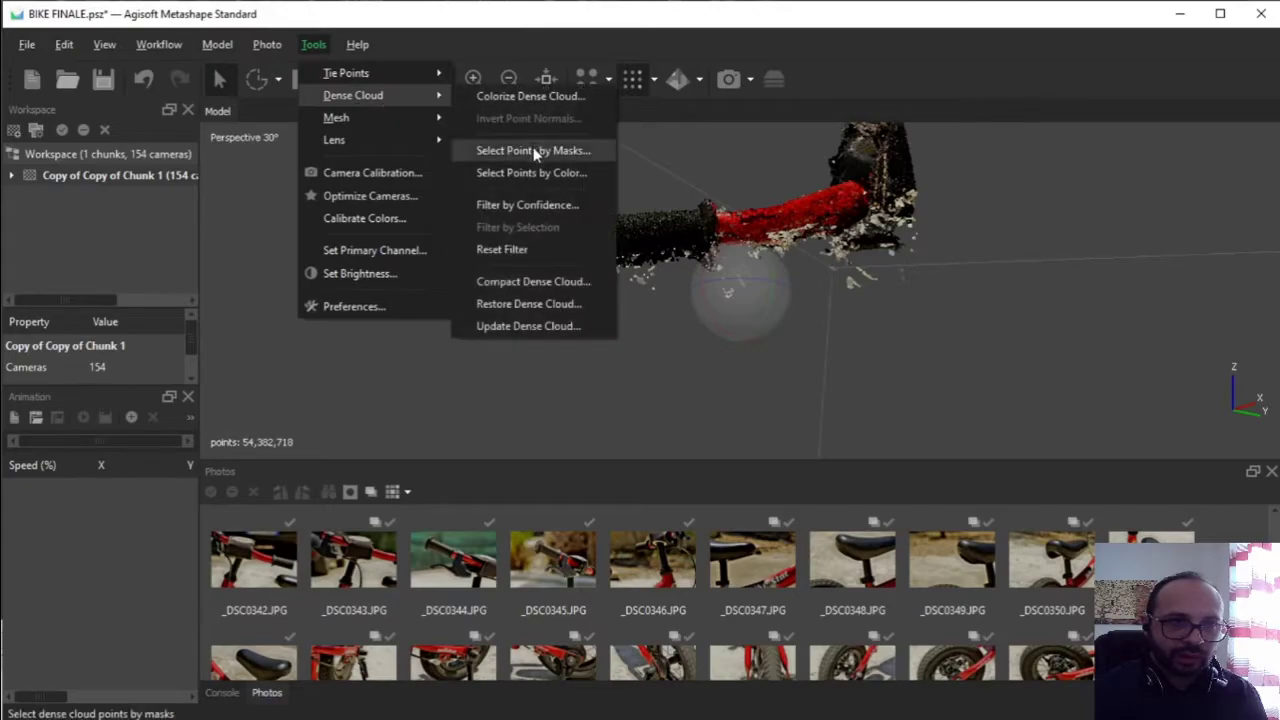
click(532, 172)
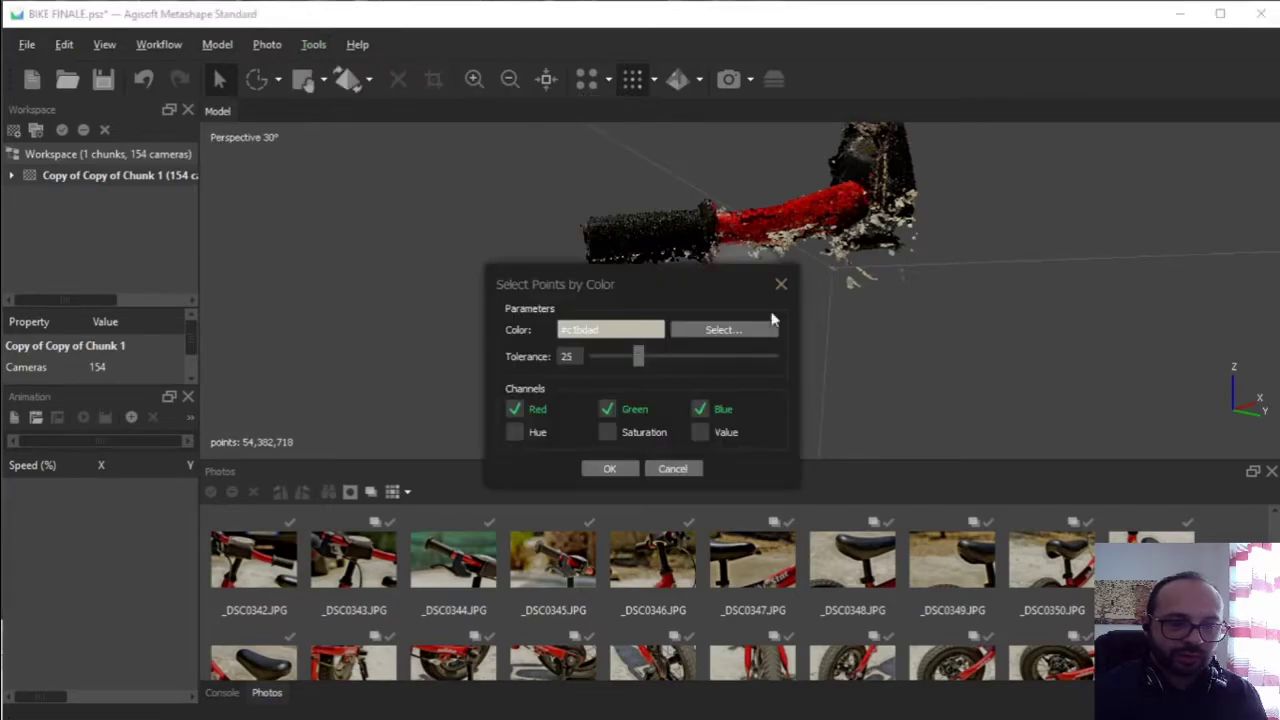
drag(638, 355, 671, 356)
click(630, 470)
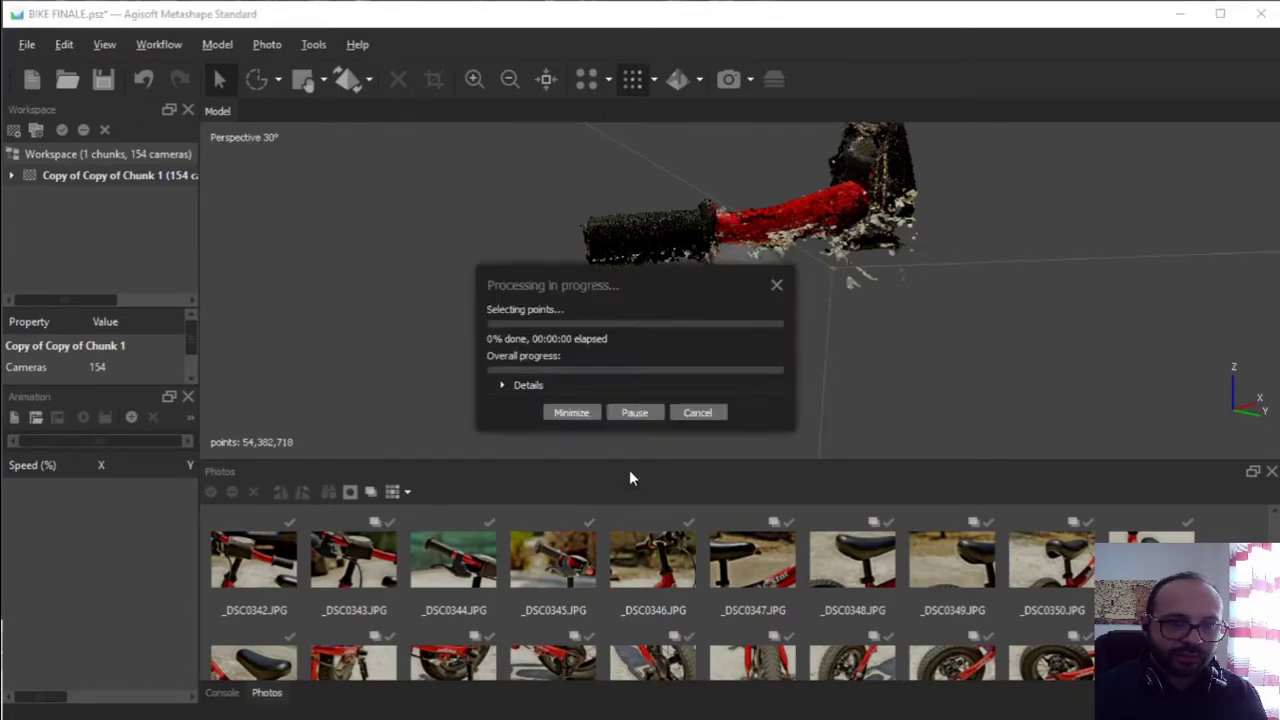
Check the color selection from below and above and deselect the points on the central pad's logo side
drag(634, 289, 356, 264)
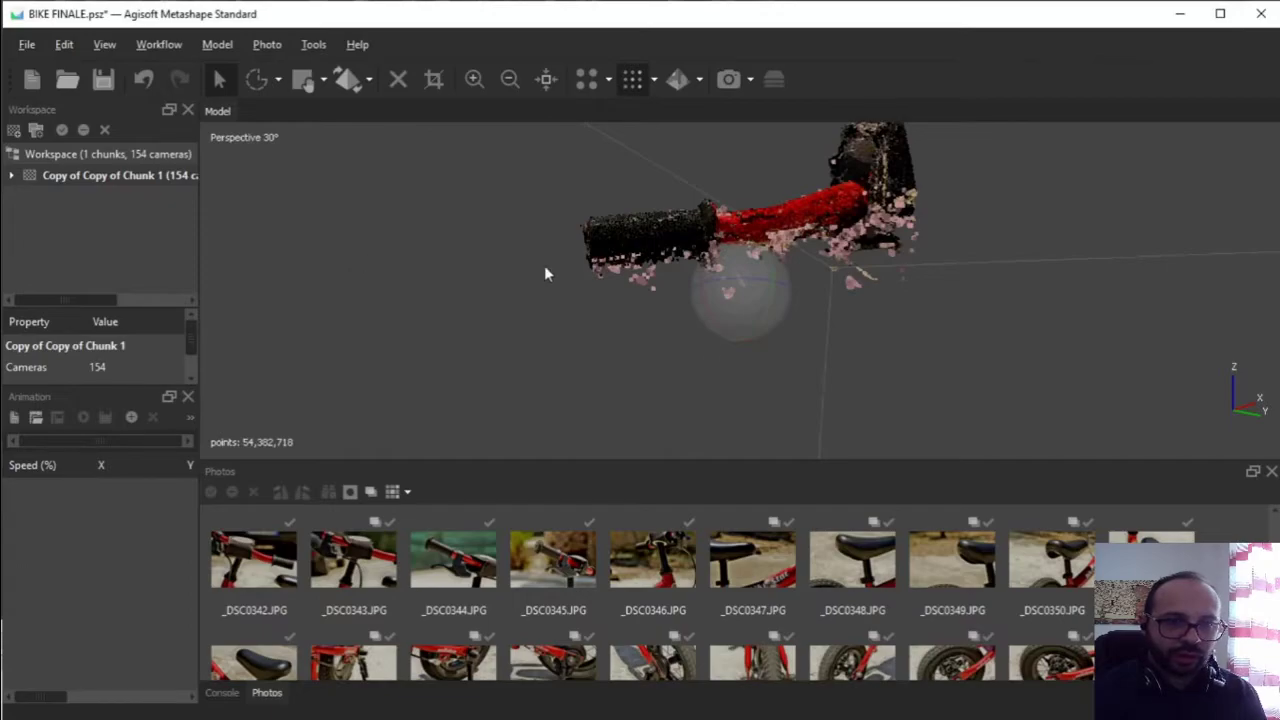
scroll(712, 275, up, 4)
drag(727, 270, 765, 342)
scroll(727, 324, down, 5)
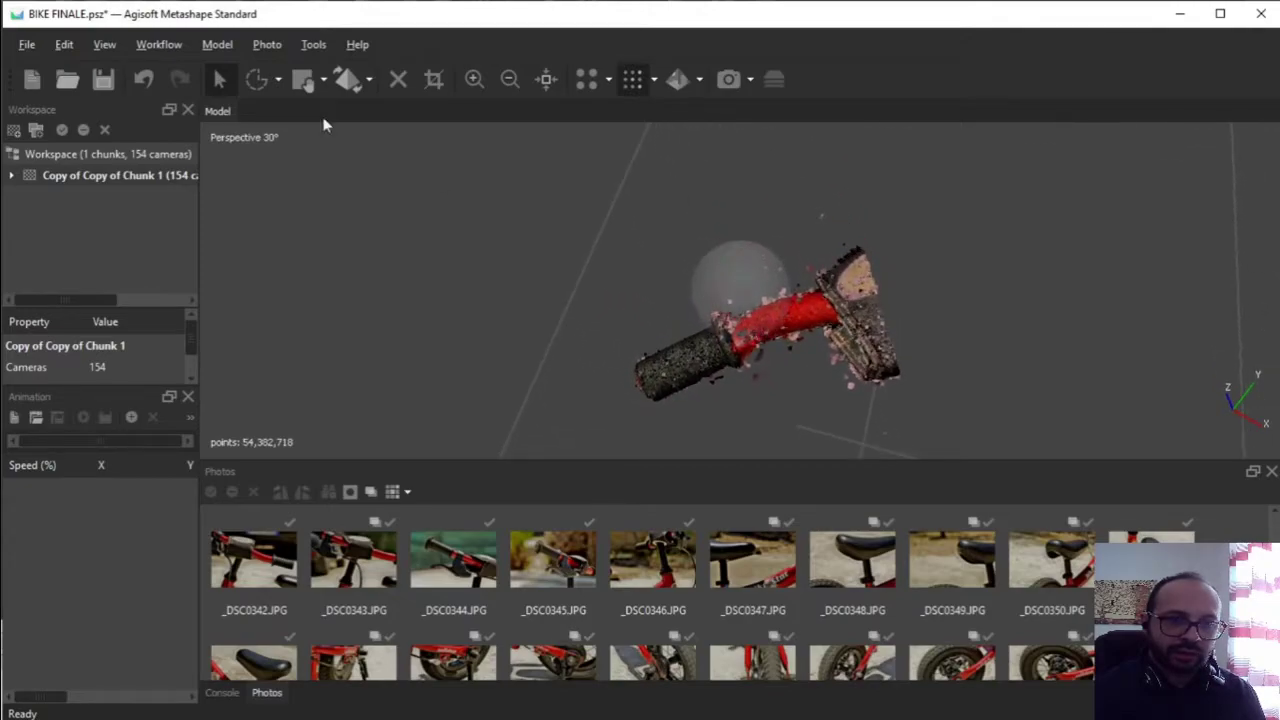
click(255, 82)
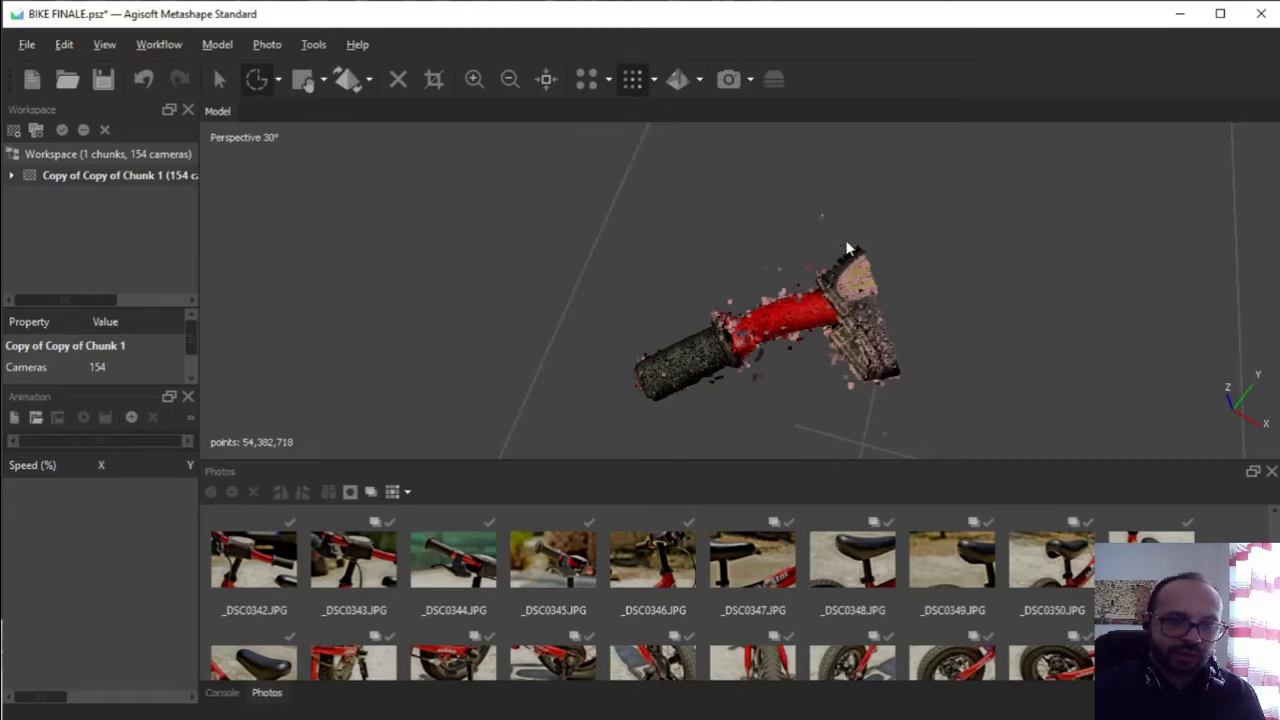
mouse_move(825, 278)
mouse_down()
mouse_move(866, 360)
mouse_move(928, 362)
mouse_up()
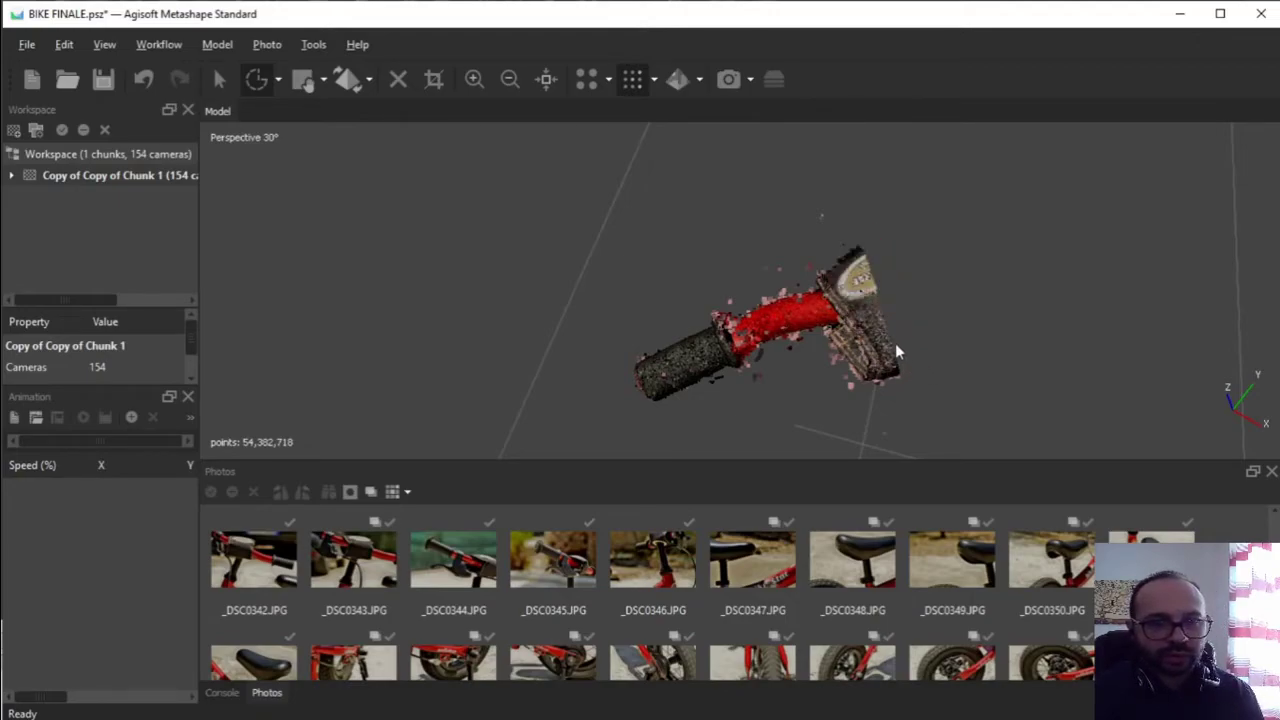
Deselect the remaining points on the central pad from the grip end and delete the selected pale noise
scroll(811, 402, up, 4)
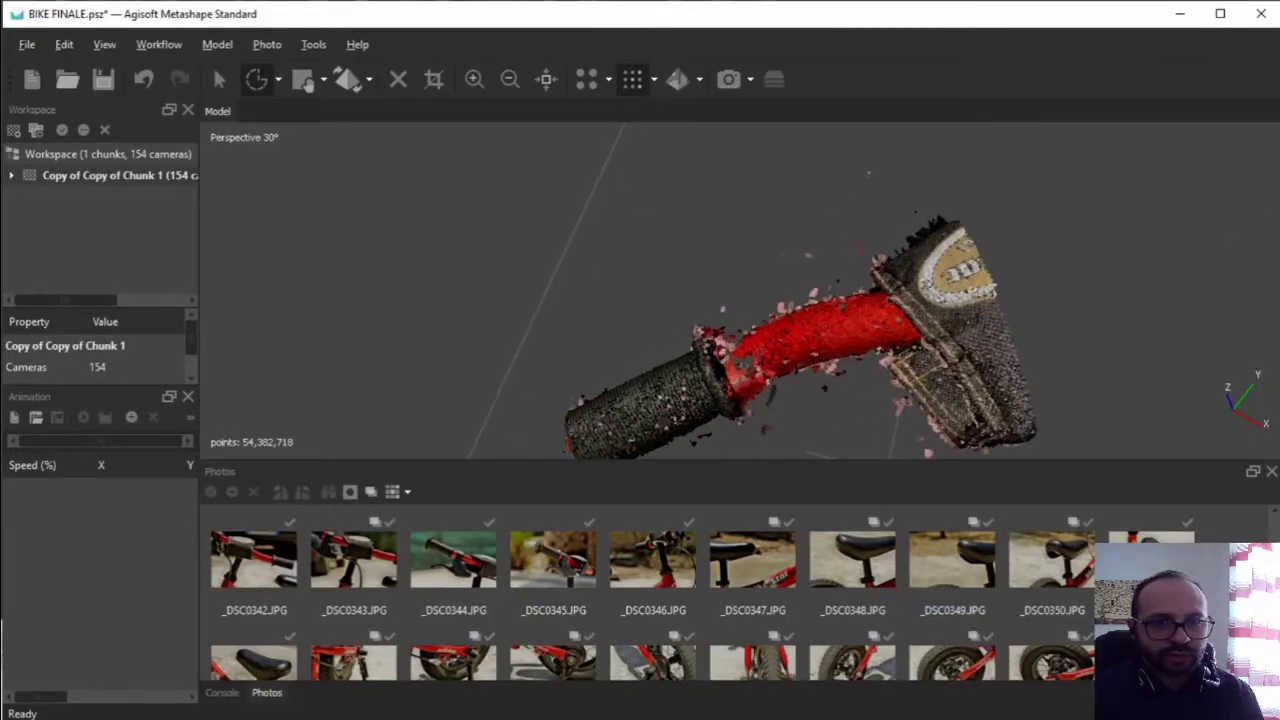
click(219, 79)
click(738, 287)
drag(726, 314, 751, 276)
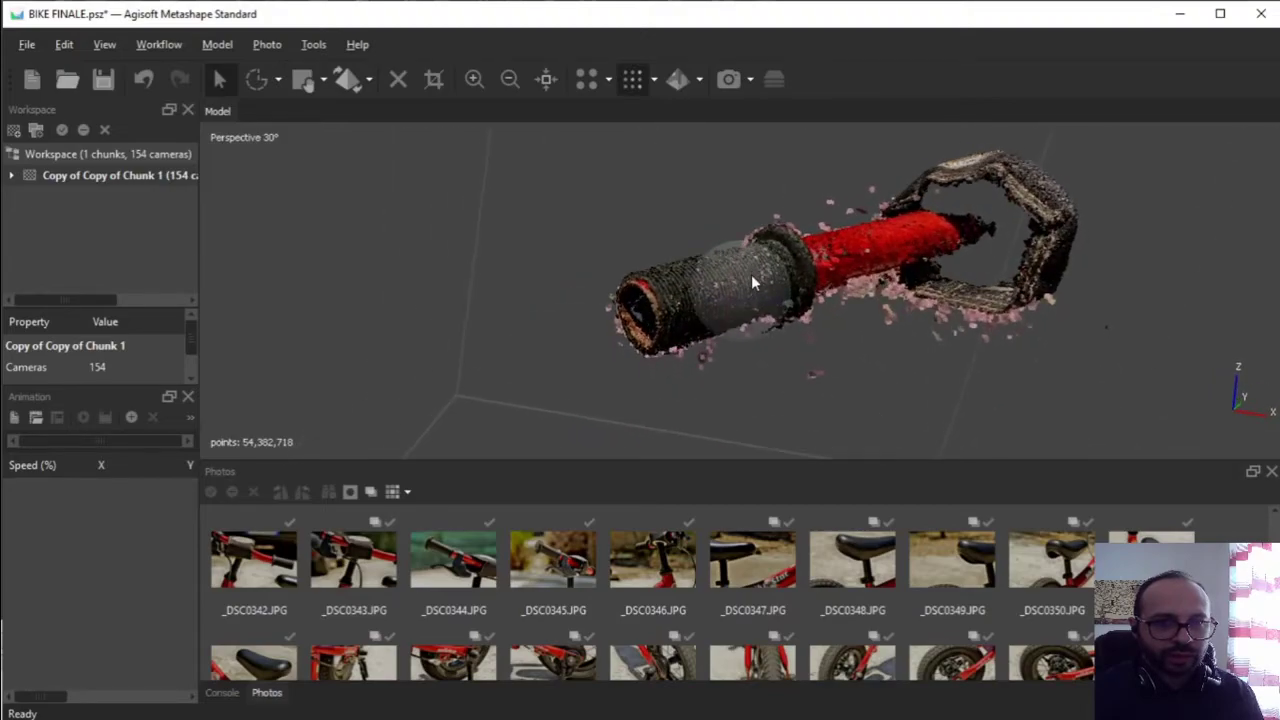
click(256, 79)
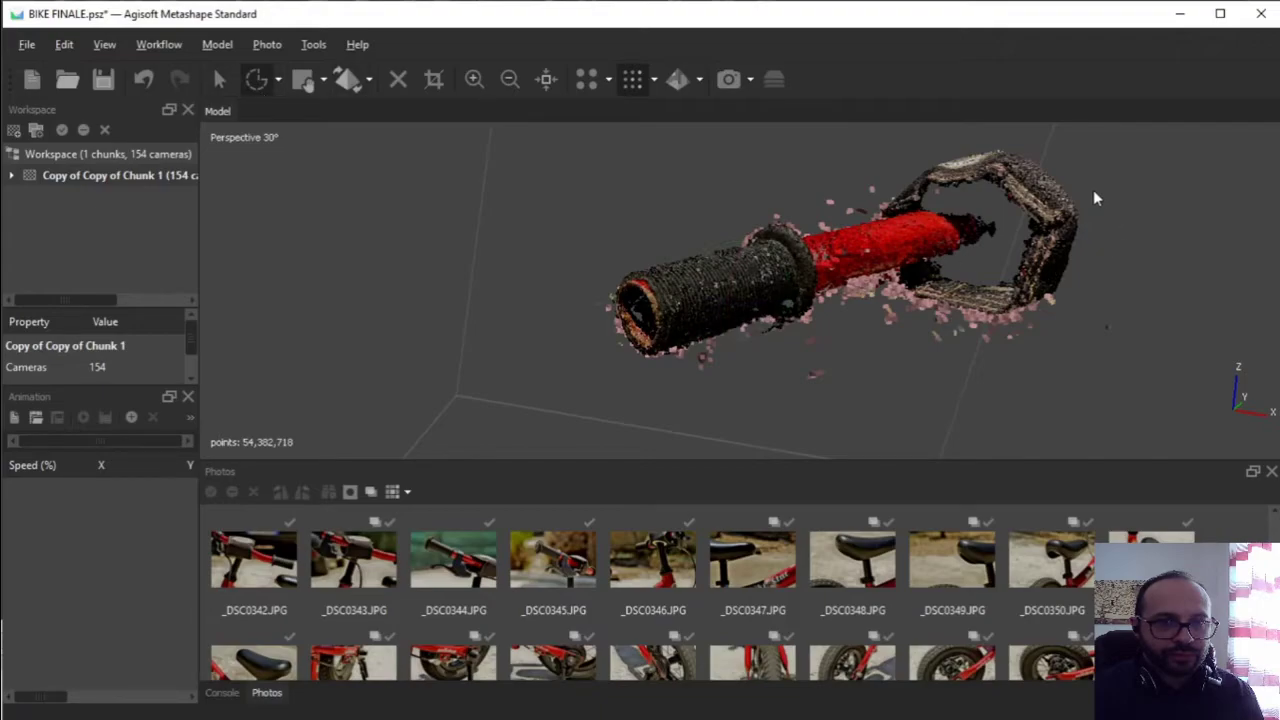
mouse_move(1055, 287)
mouse_down()
mouse_move(1012, 303)
mouse_move(976, 126)
mouse_up()
scroll(815, 199, down, 2)
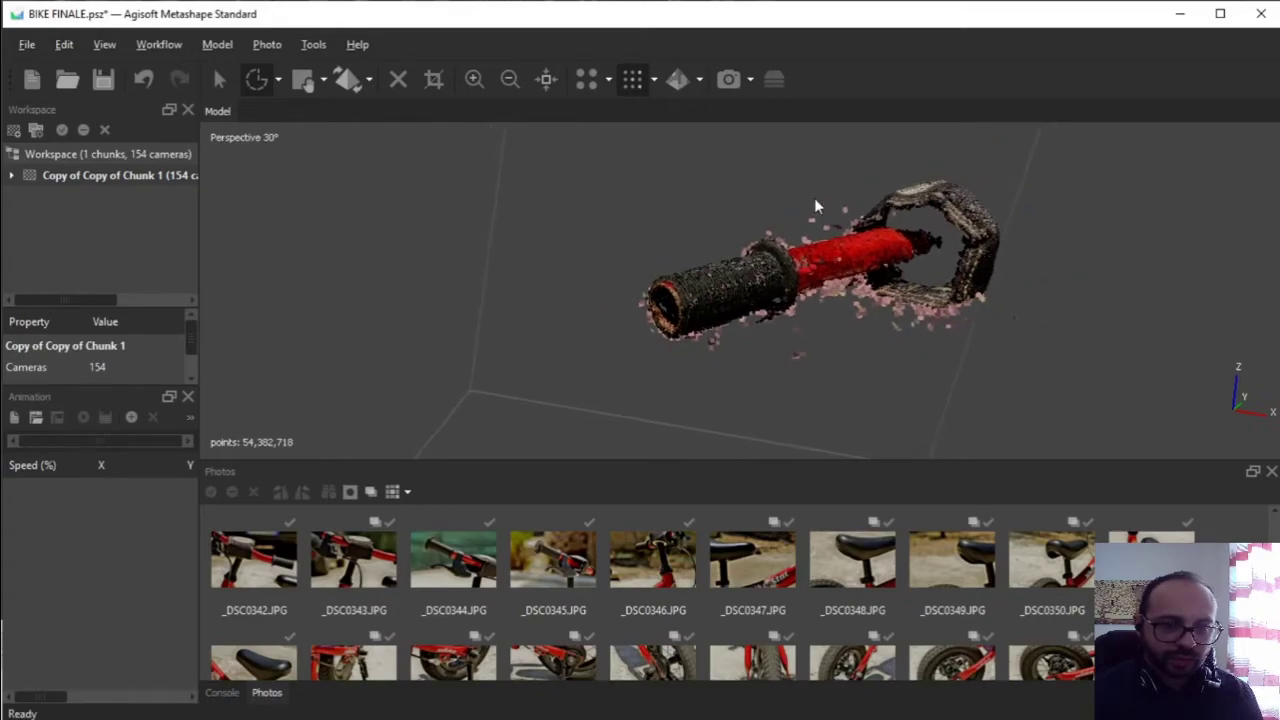
click(220, 78)
click(398, 80)
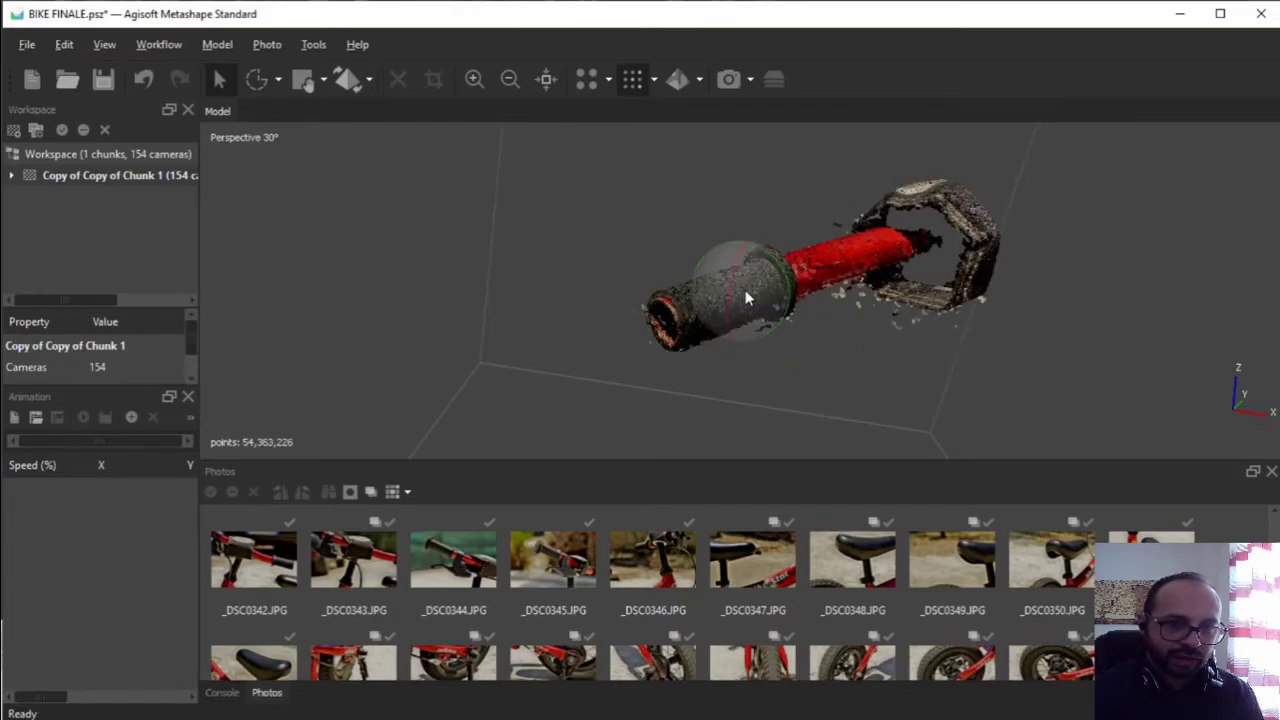
Select the noise points hanging below the red tube and central pad with a freehand outline and delete them
drag(755, 318, 724, 311)
scroll(723, 310, up, 2)
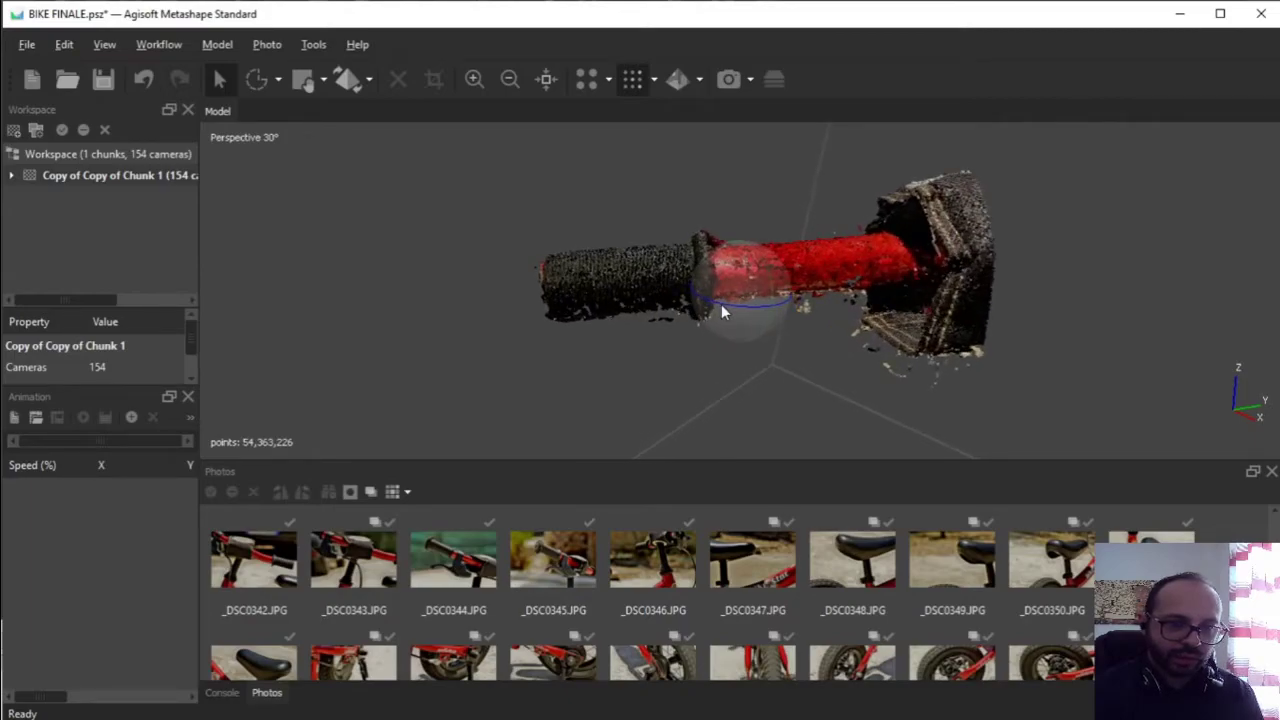
drag(733, 266, 730, 251)
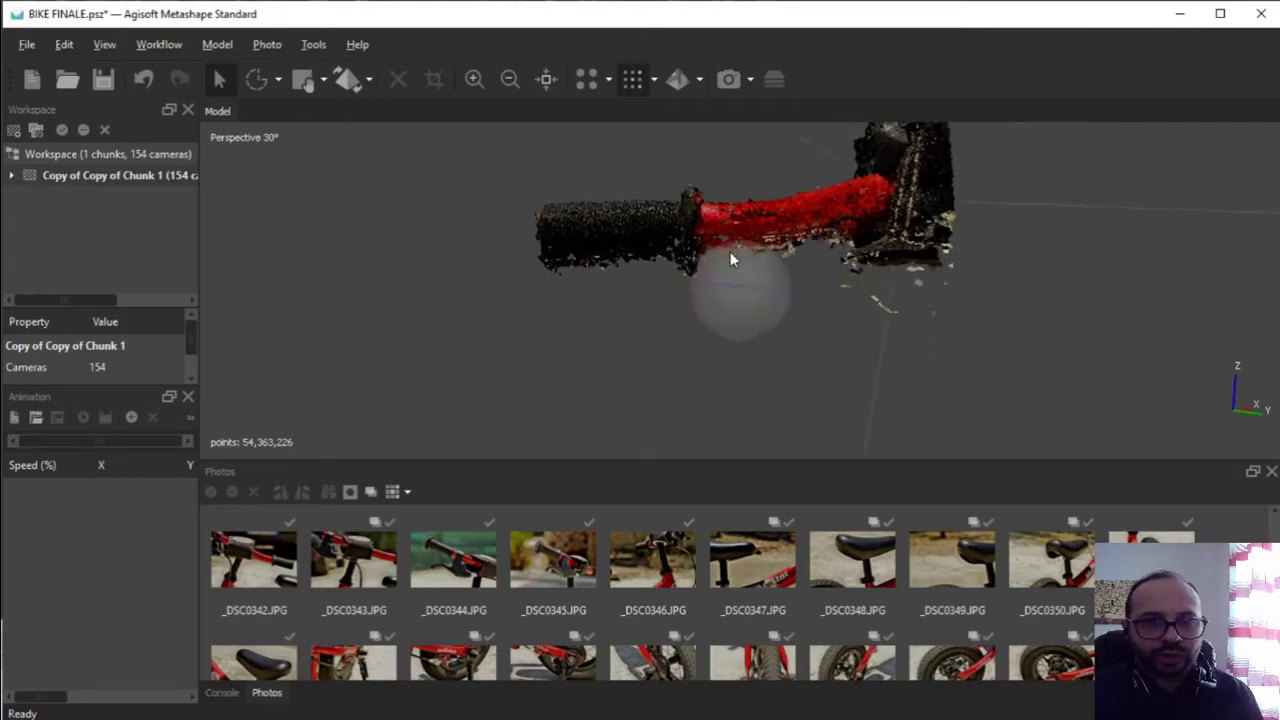
scroll(730, 251, up, 2)
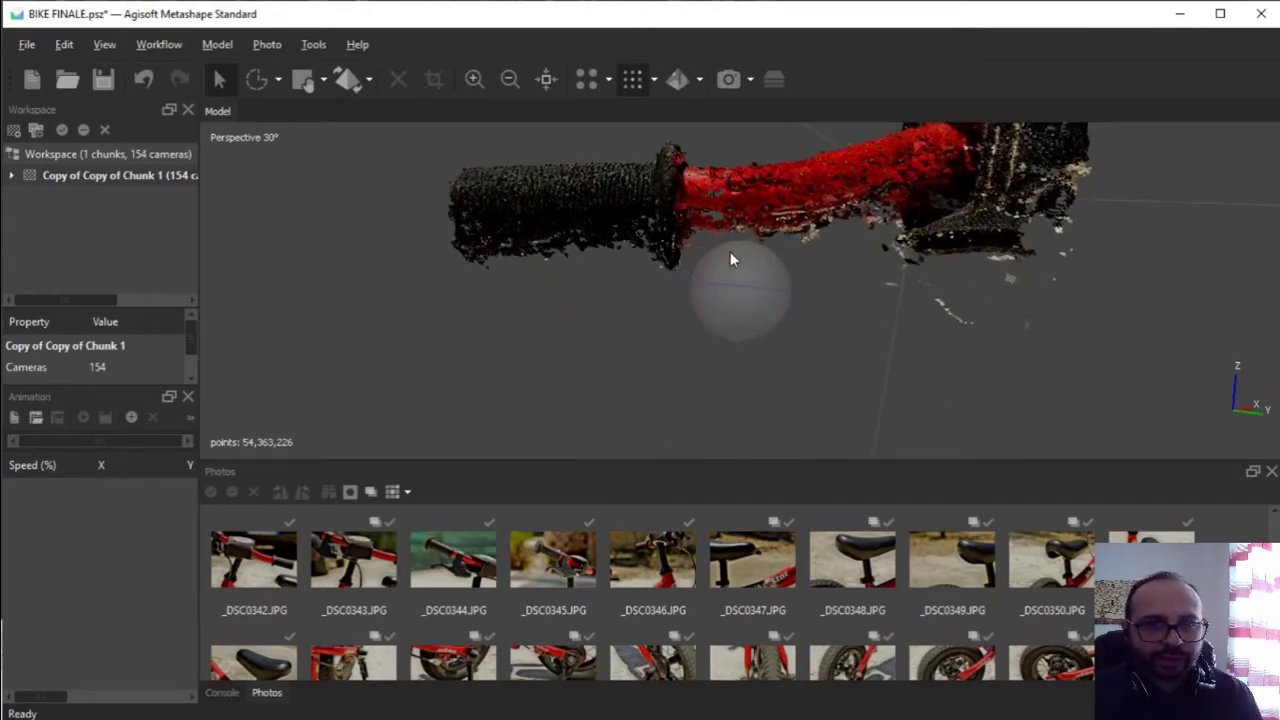
click(256, 79)
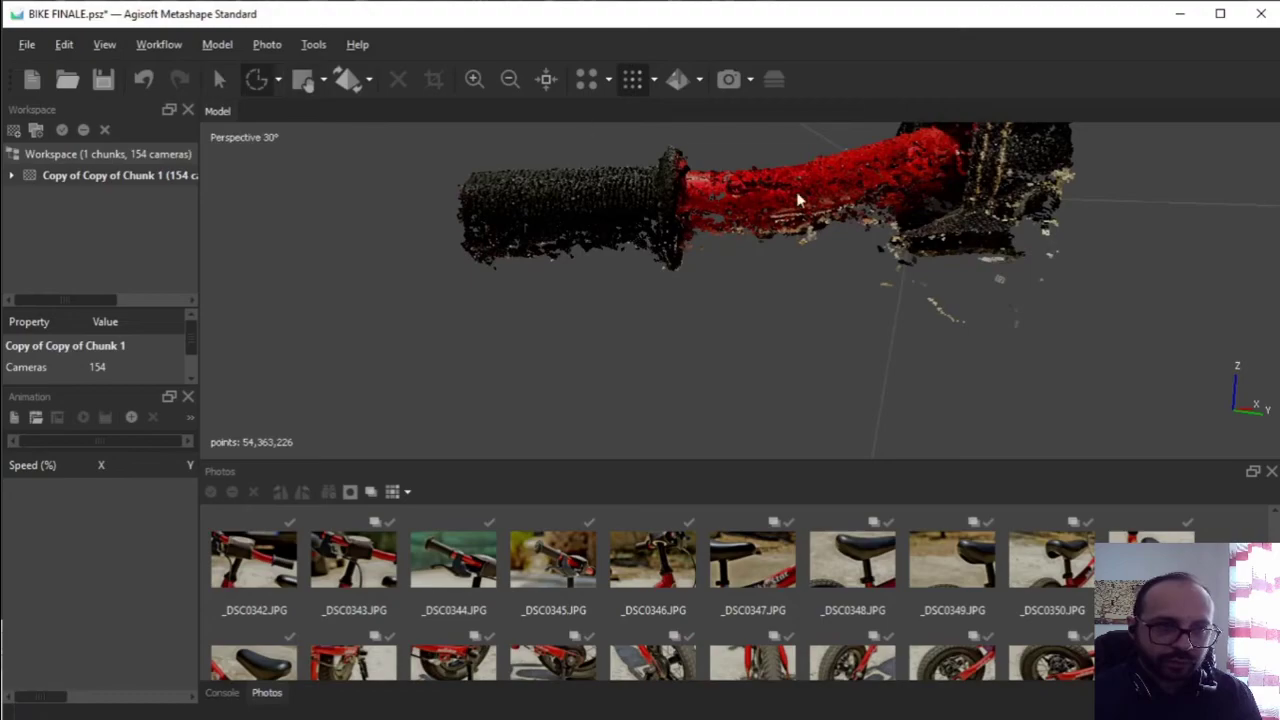
mouse_move(1037, 256)
mouse_down()
mouse_move(930, 262)
mouse_move(909, 257)
mouse_move(888, 218)
mouse_move(860, 219)
mouse_move(782, 251)
mouse_move(777, 313)
mouse_move(1110, 427)
mouse_move(1190, 406)
mouse_up()
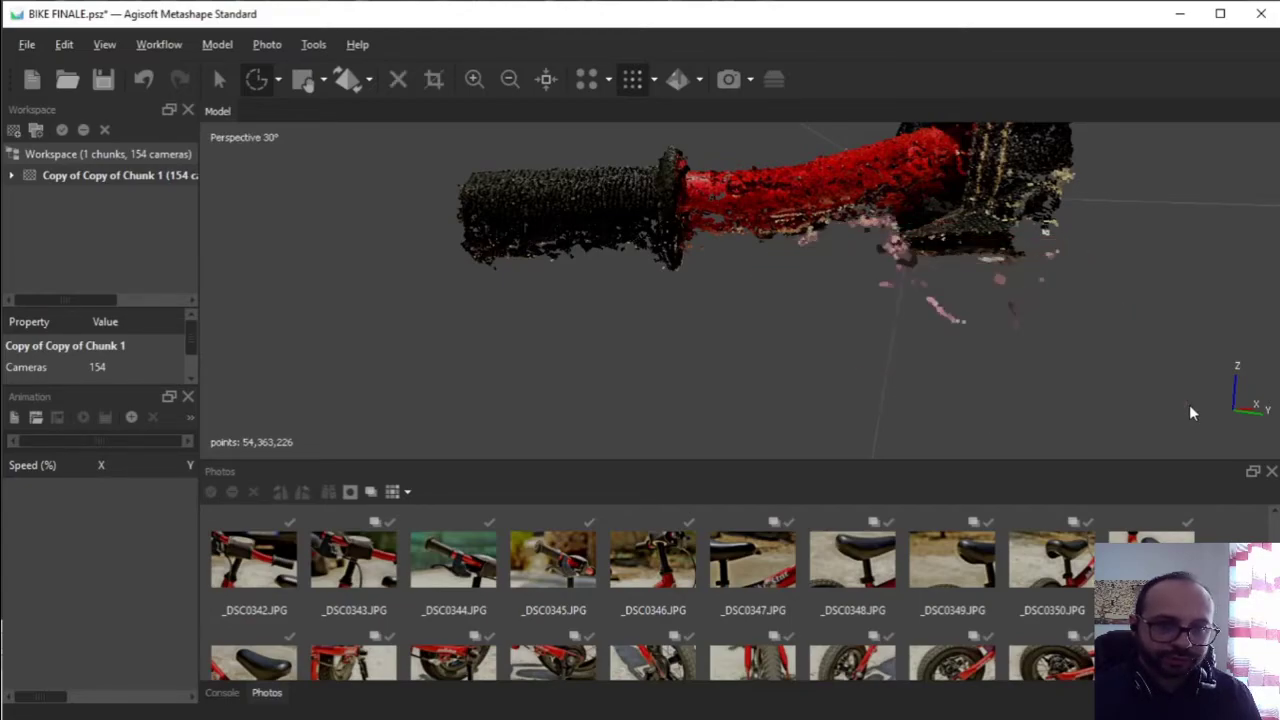
click(398, 80)
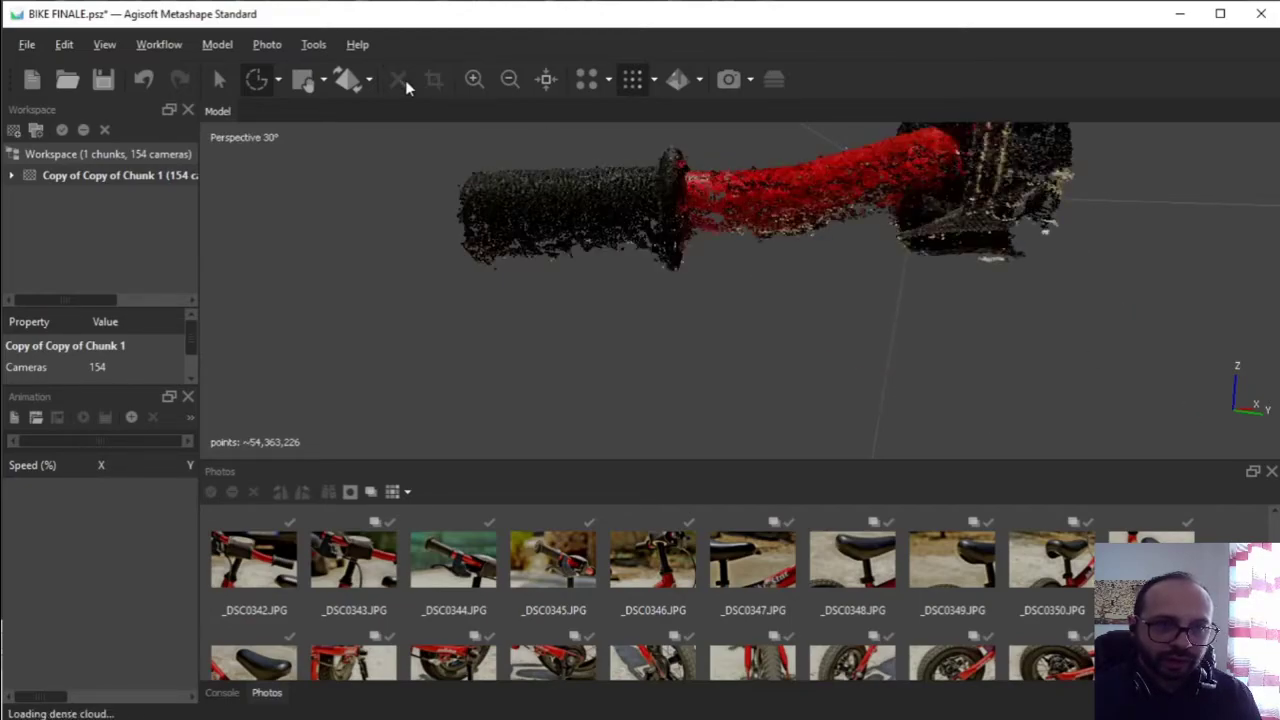
Select the stray points floating above the red tube beside the pad's upper edge and delete them
scroll(751, 291, down, 2)
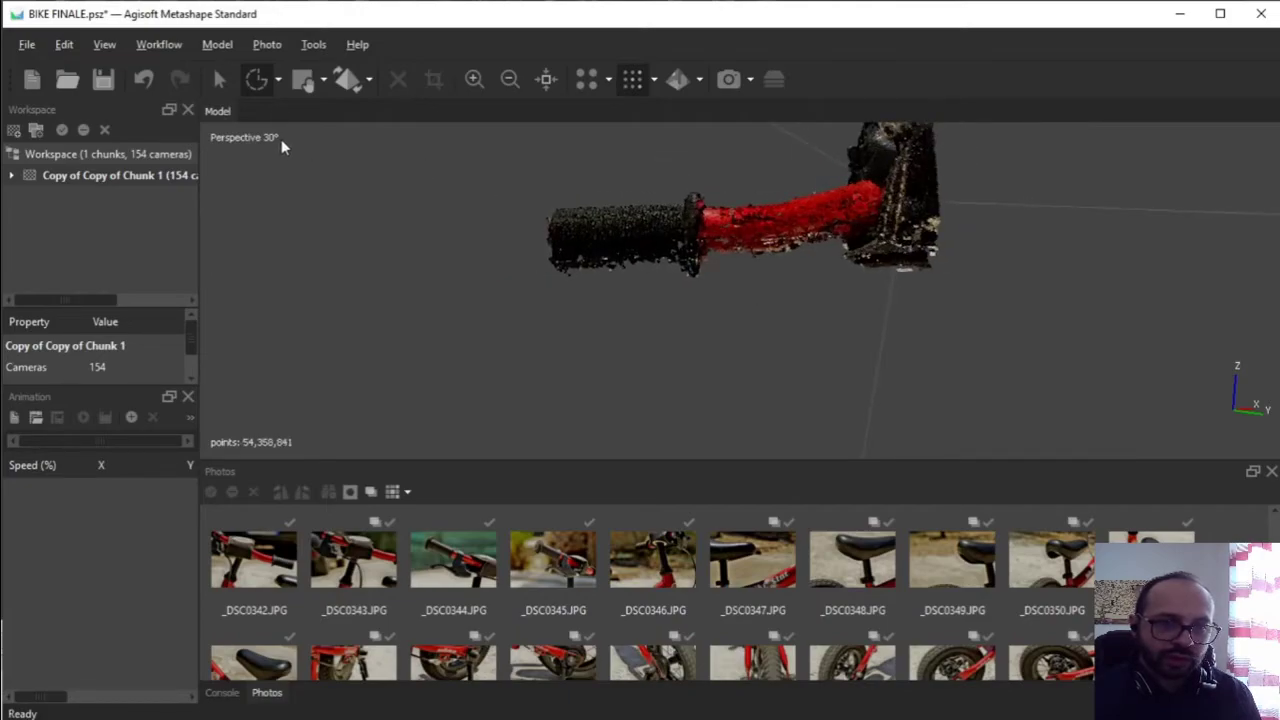
click(217, 79)
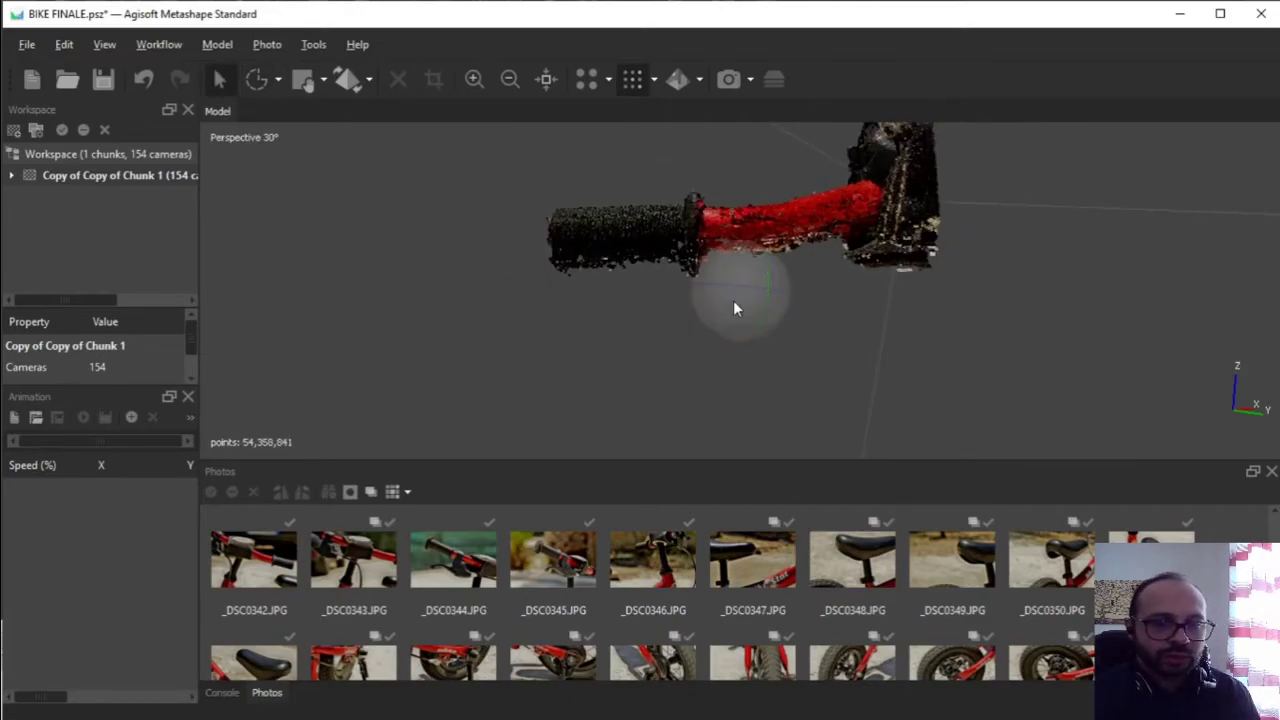
drag(740, 309, 757, 405)
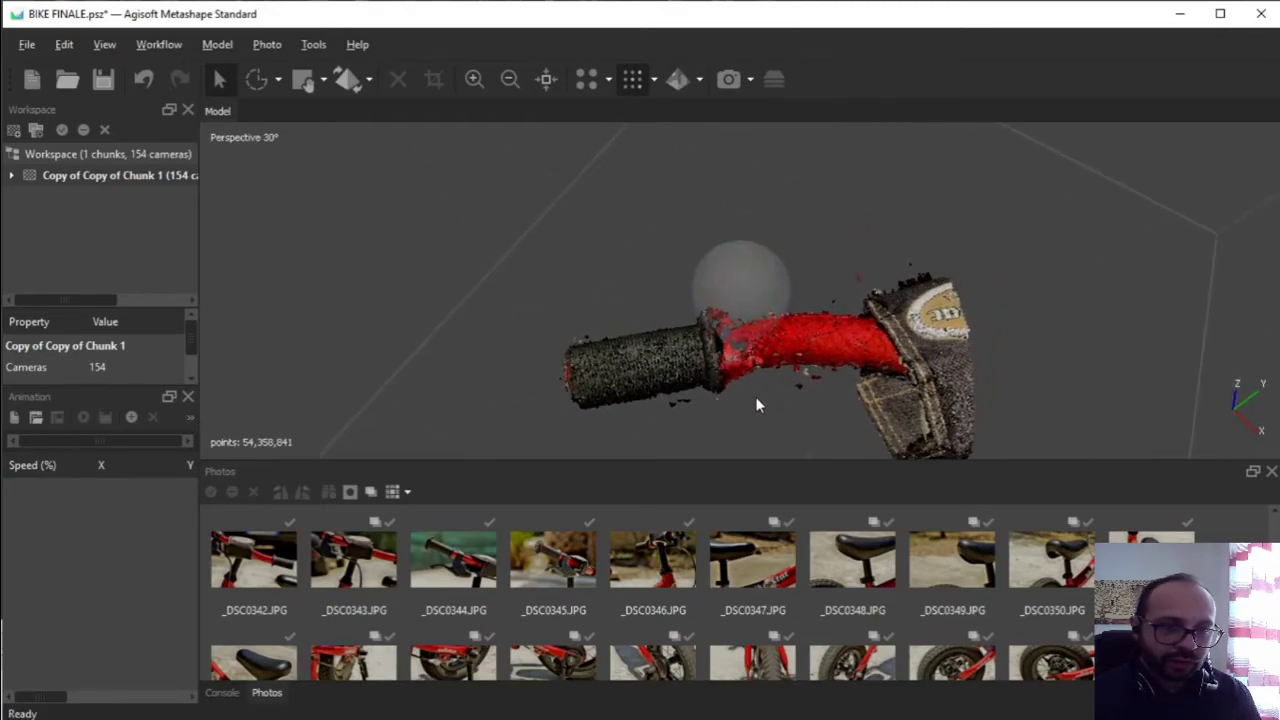
click(245, 80)
drag(907, 238, 916, 280)
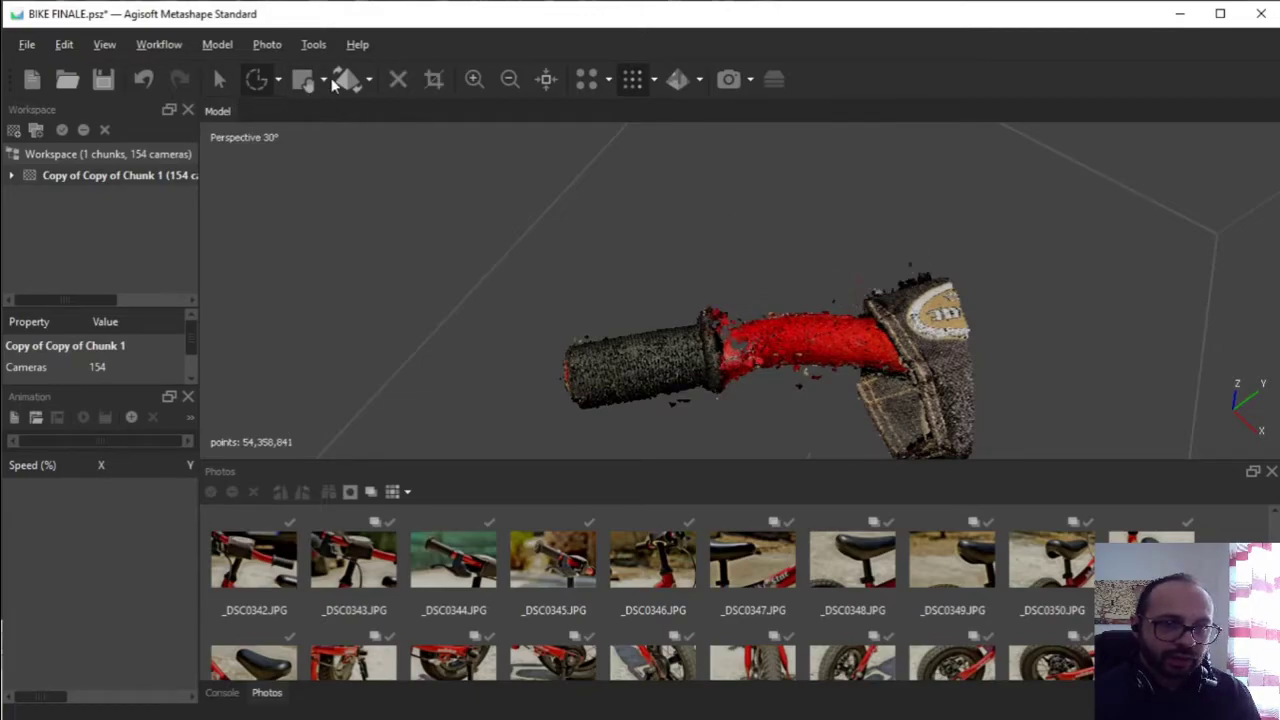
click(399, 80)
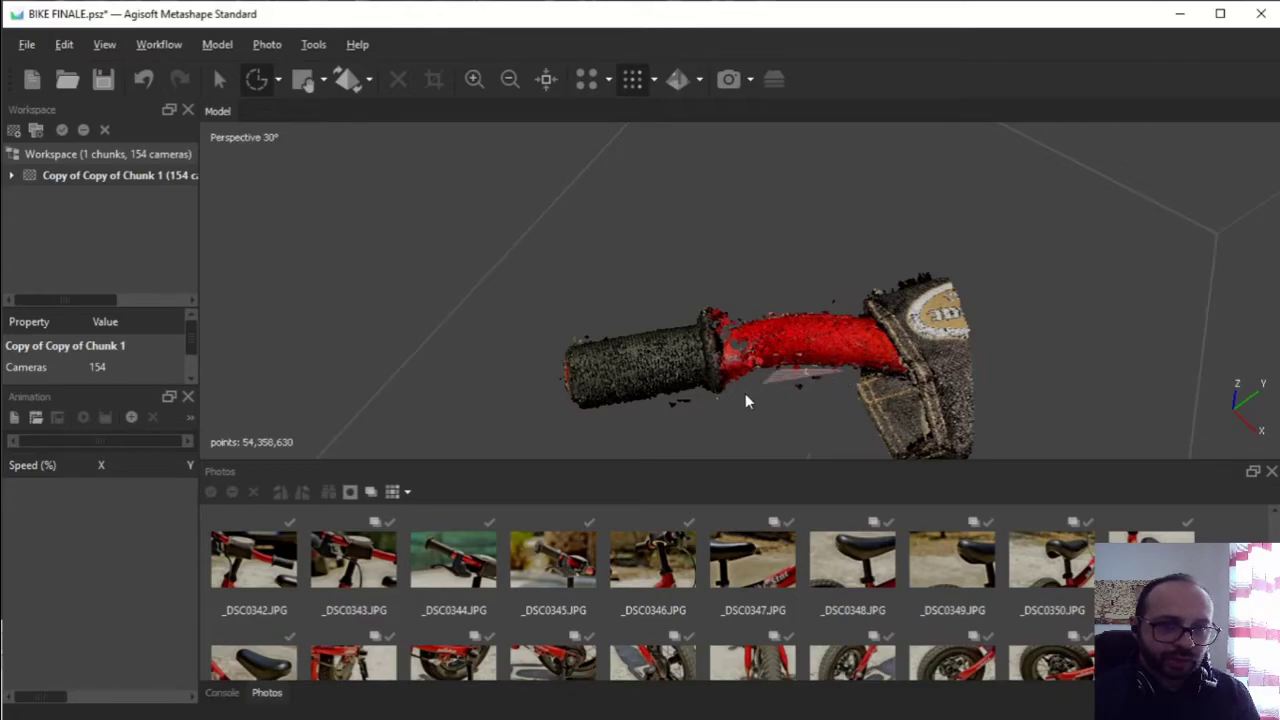
Delete the stray points along the lower side of the grip and red tube and those at the grip's outer end
mouse_move(699, 405)
mouse_down()
mouse_move(664, 414)
mouse_move(694, 443)
mouse_move(789, 454)
mouse_move(861, 426)
mouse_up()
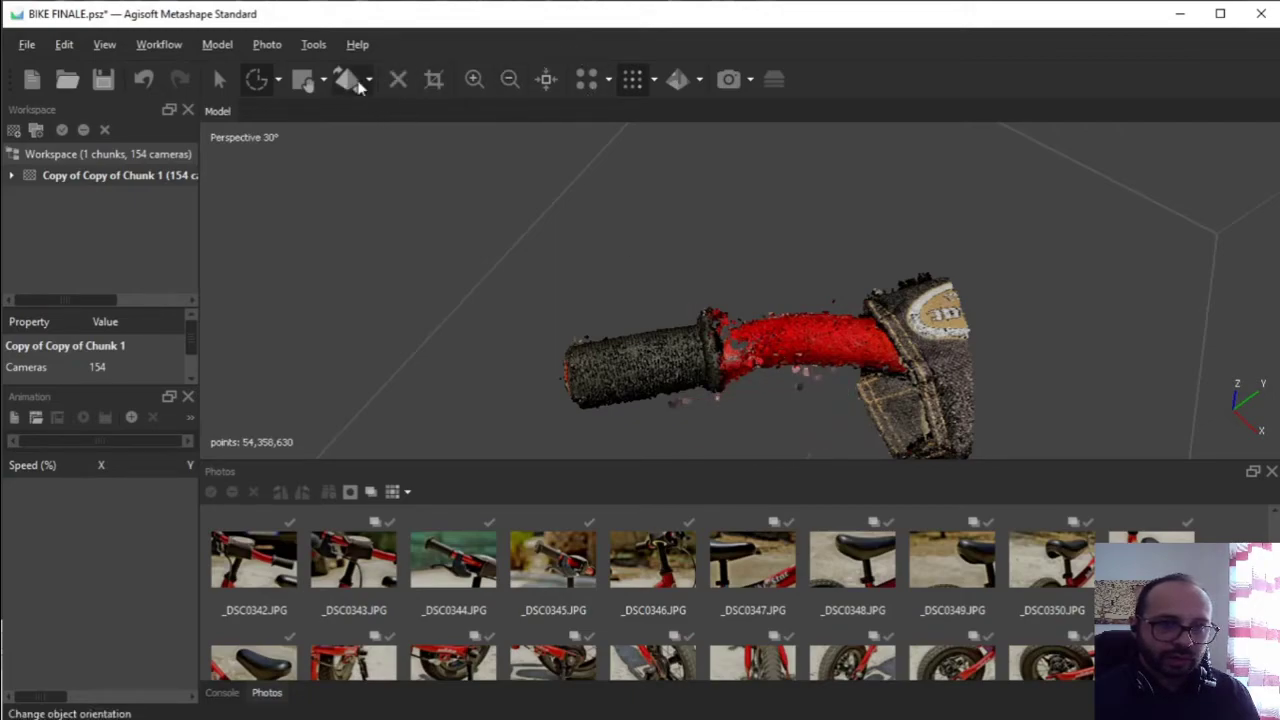
click(399, 80)
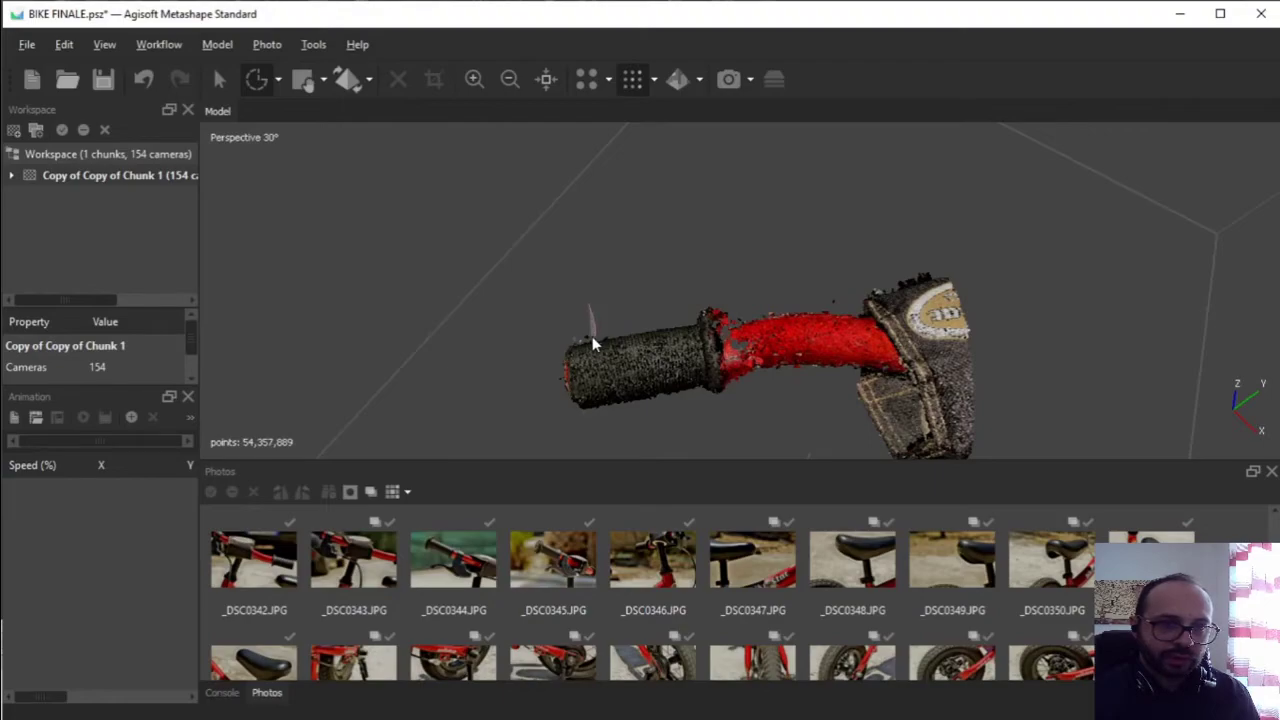
drag(583, 345, 559, 341)
click(397, 82)
click(219, 79)
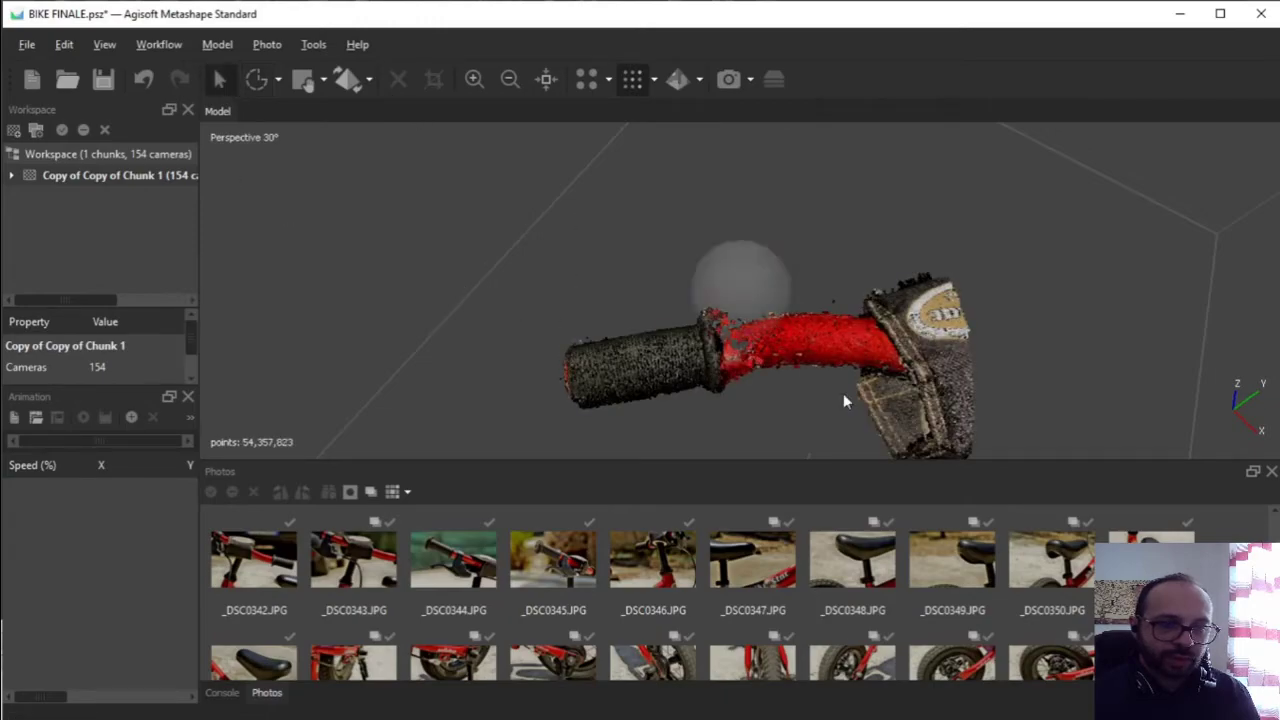
Select the stray points beneath the central pad with a freehand outline and delete them
drag(747, 311, 739, 268)
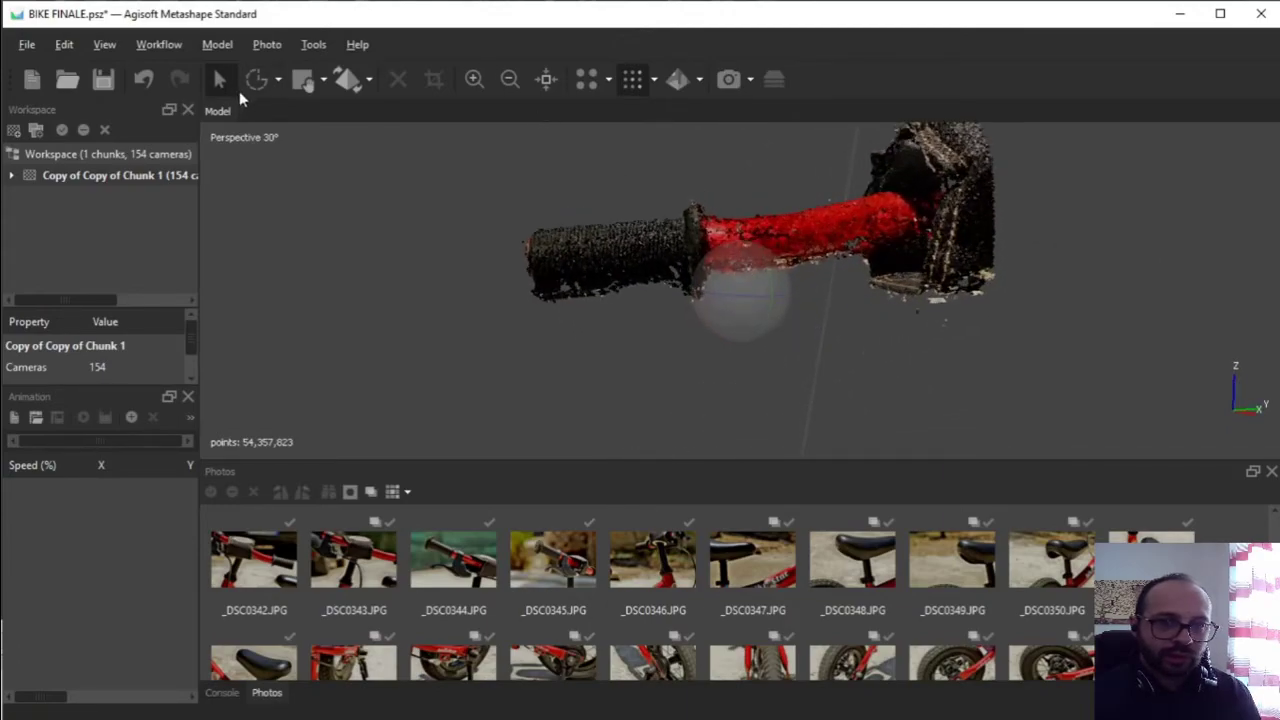
click(256, 79)
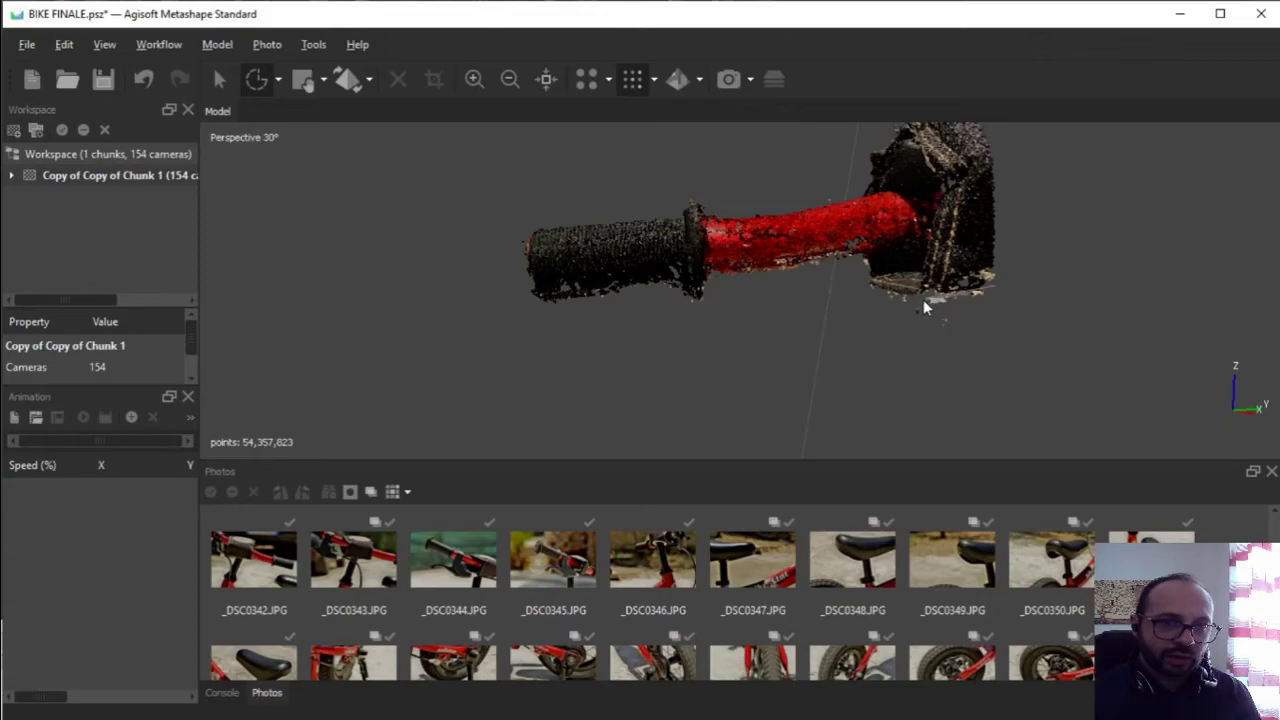
drag(893, 312, 1036, 422)
click(398, 79)
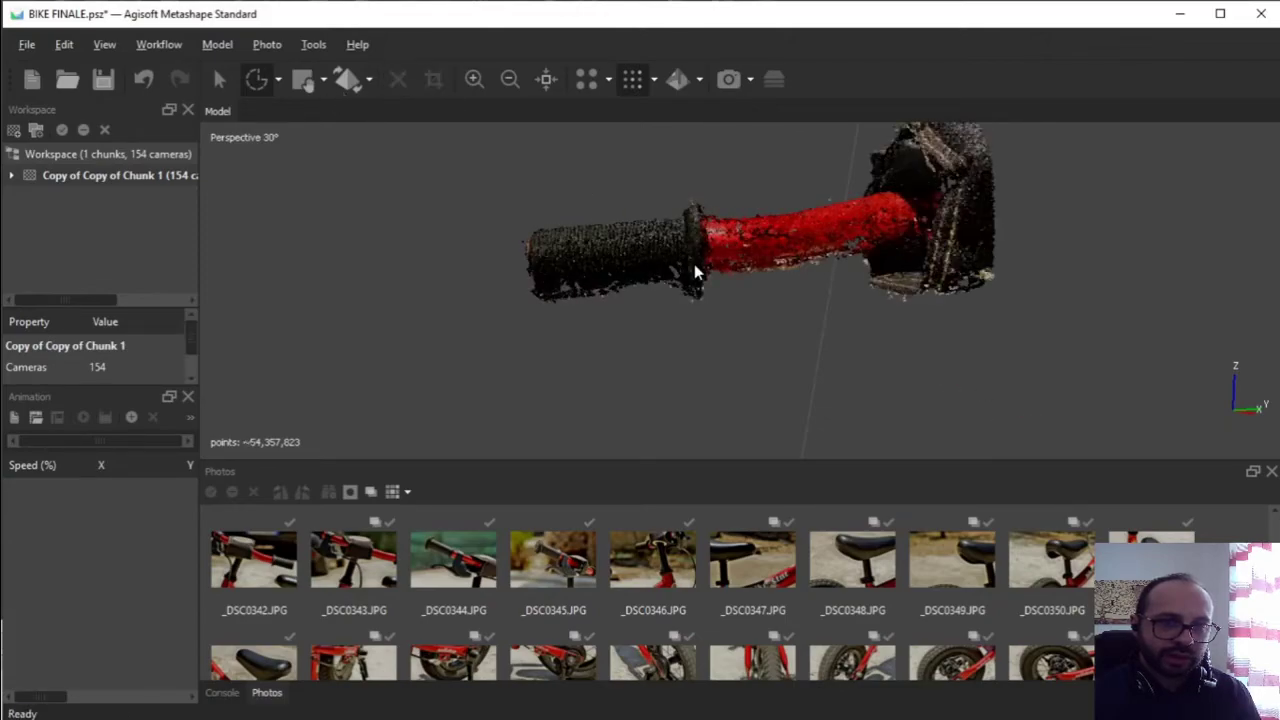
Select the dense cloud points by color #a99d7a with a tolerance of 45, delete them and view the handlebar from below
click(313, 44)
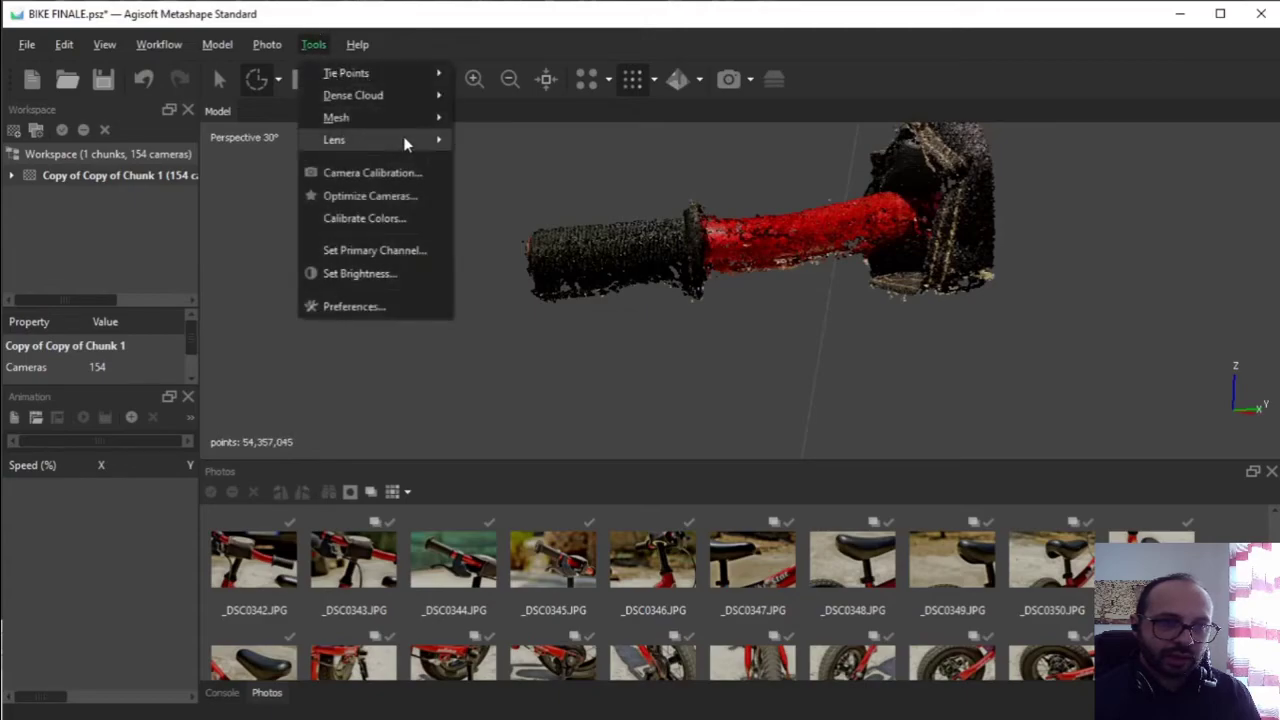
mouse_move(406, 122)
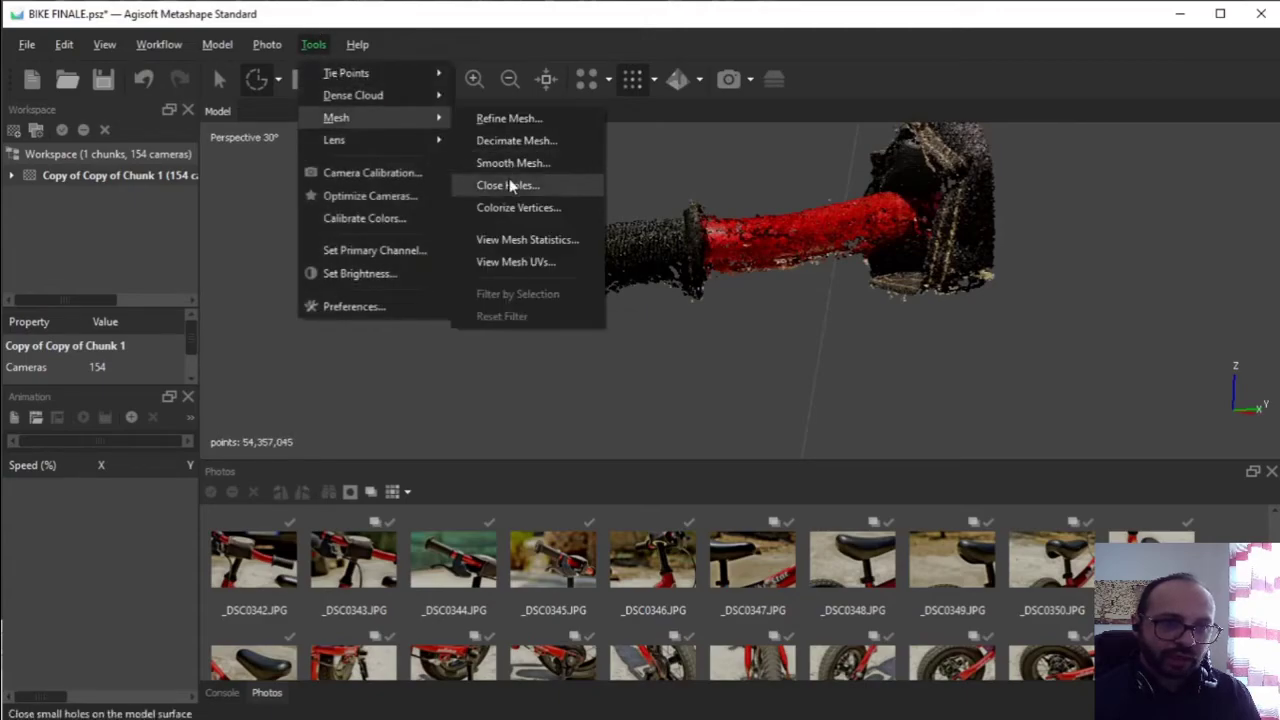
mouse_move(410, 95)
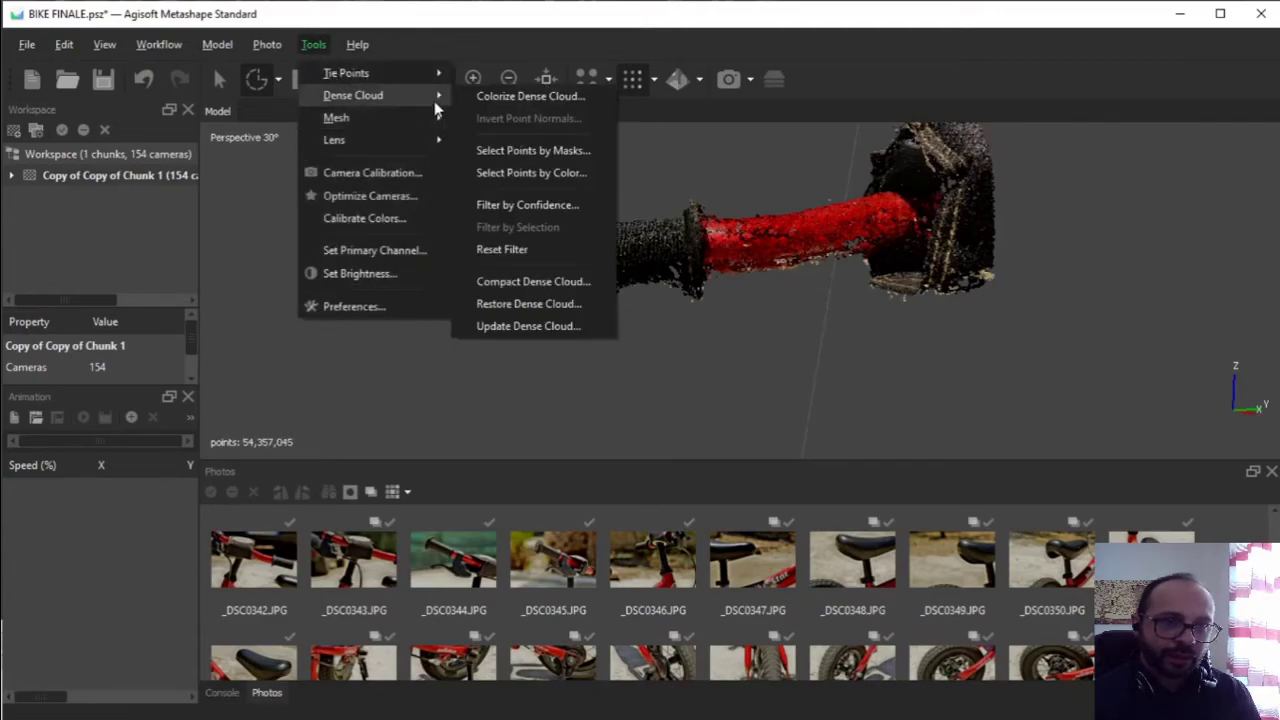
click(543, 172)
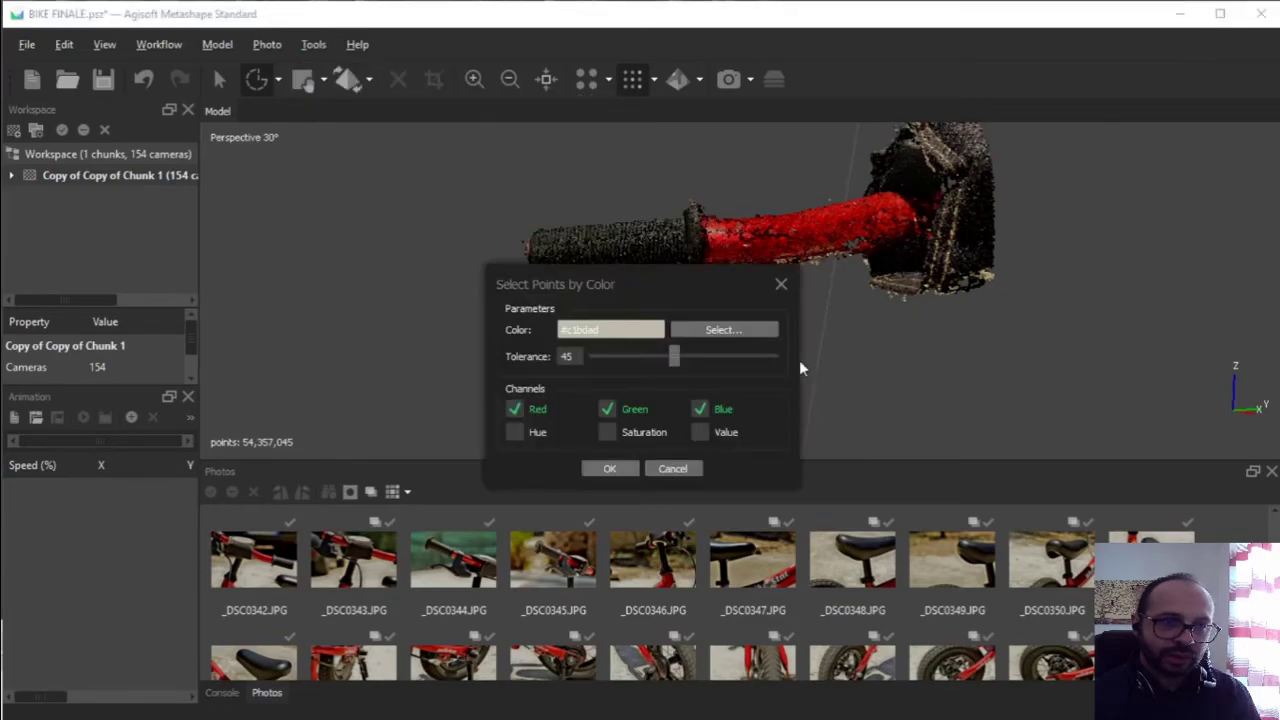
click(620, 466)
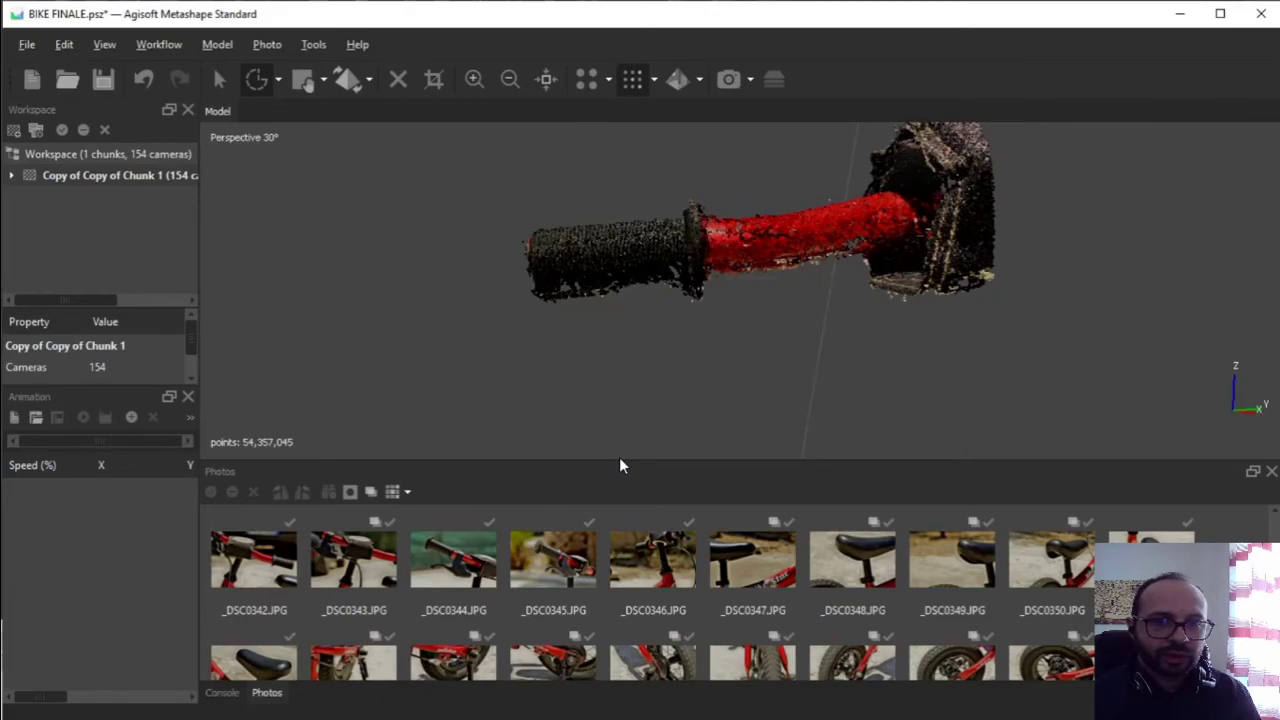
drag(619, 457, 683, 388)
scroll(764, 322, up, 5)
drag(683, 287, 660, 267)
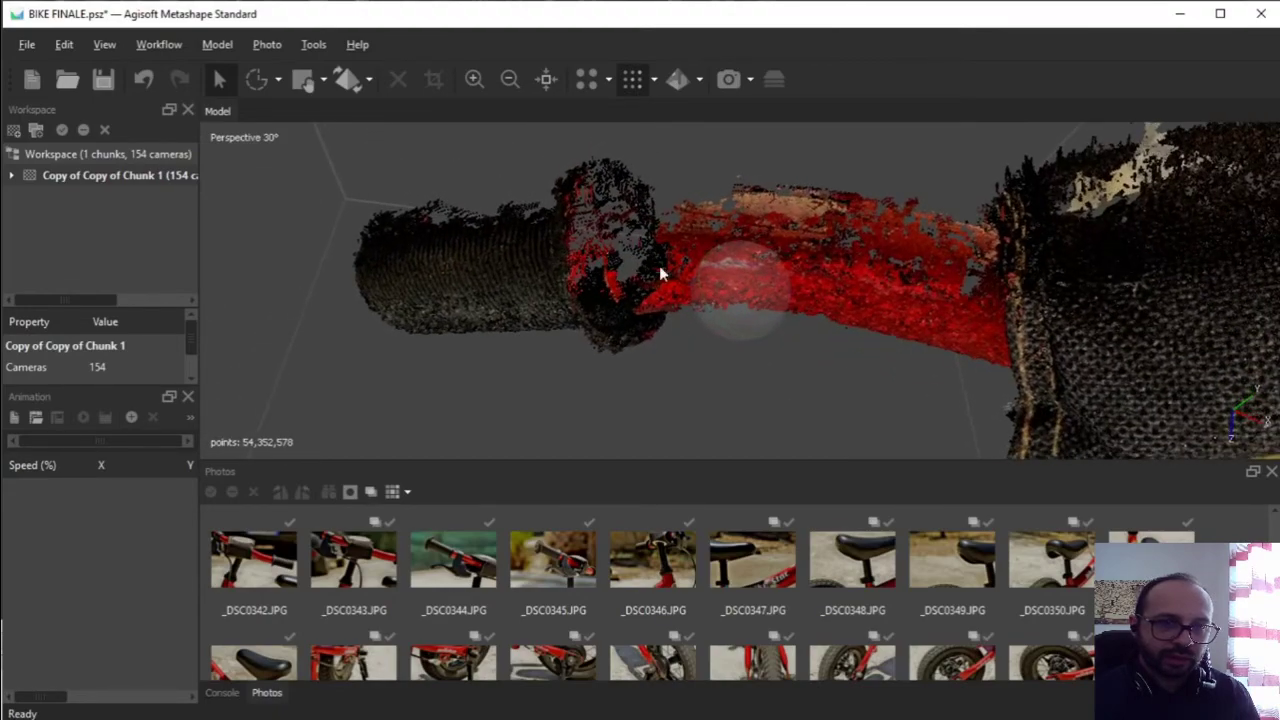
Sample the brown color #825037 from the red tube's upper surface as the color for selecting dense cloud points
click(314, 44)
mouse_move(347, 93)
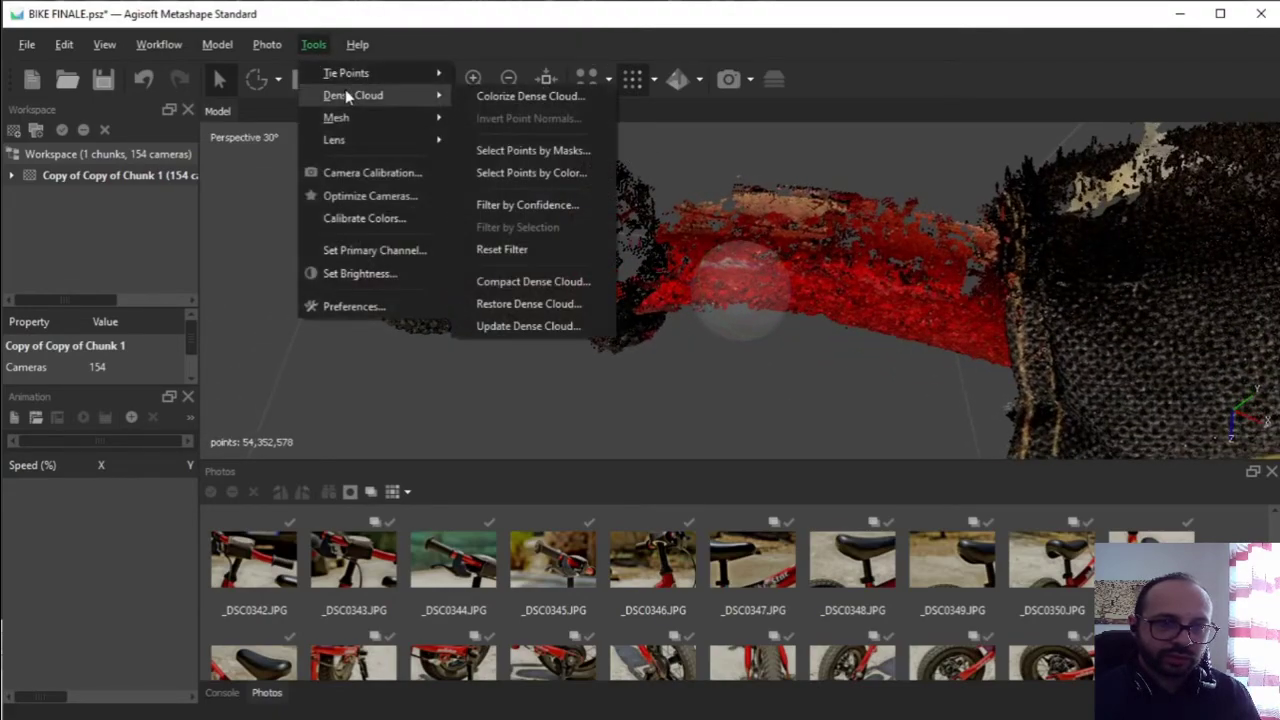
click(522, 171)
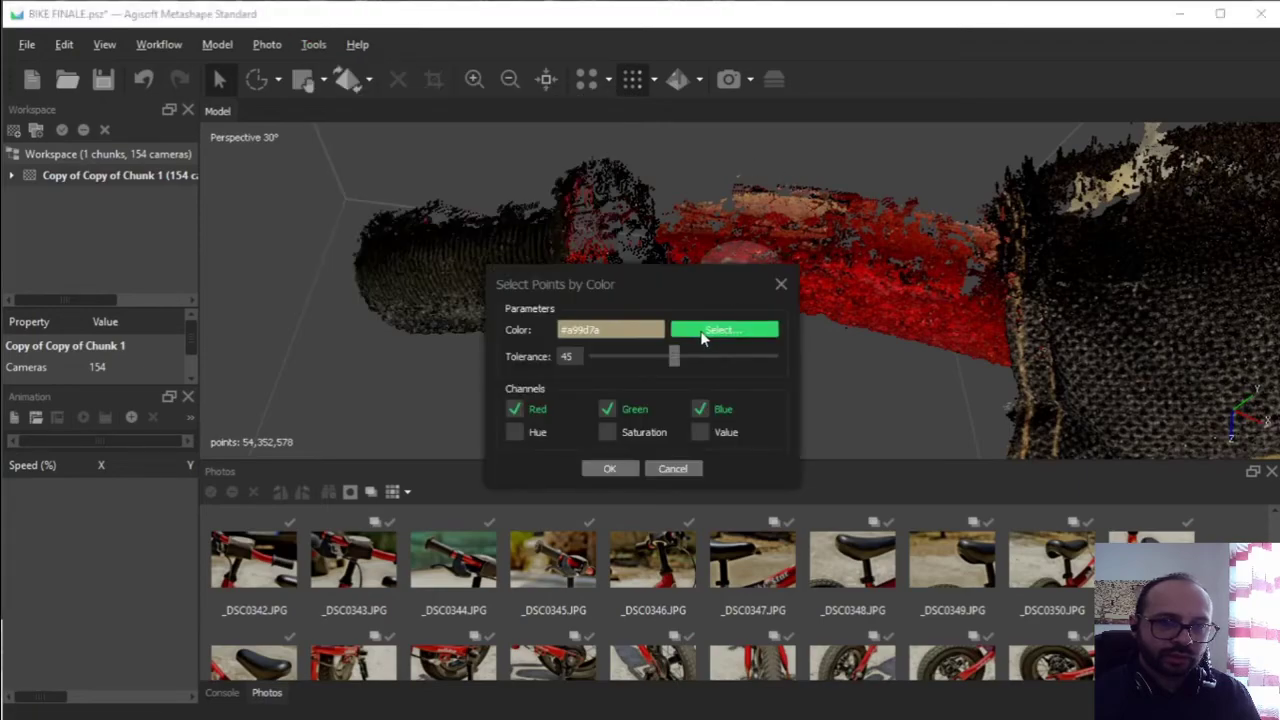
click(717, 330)
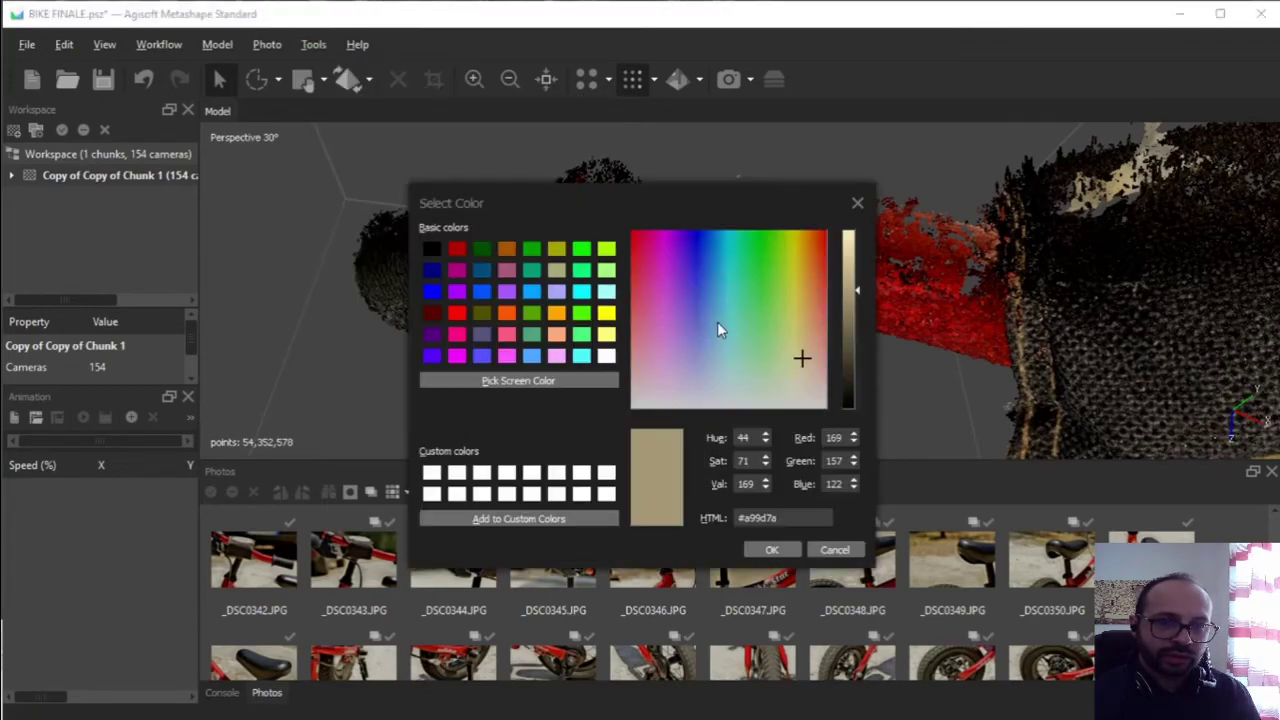
drag(768, 197, 365, 206)
click(118, 390)
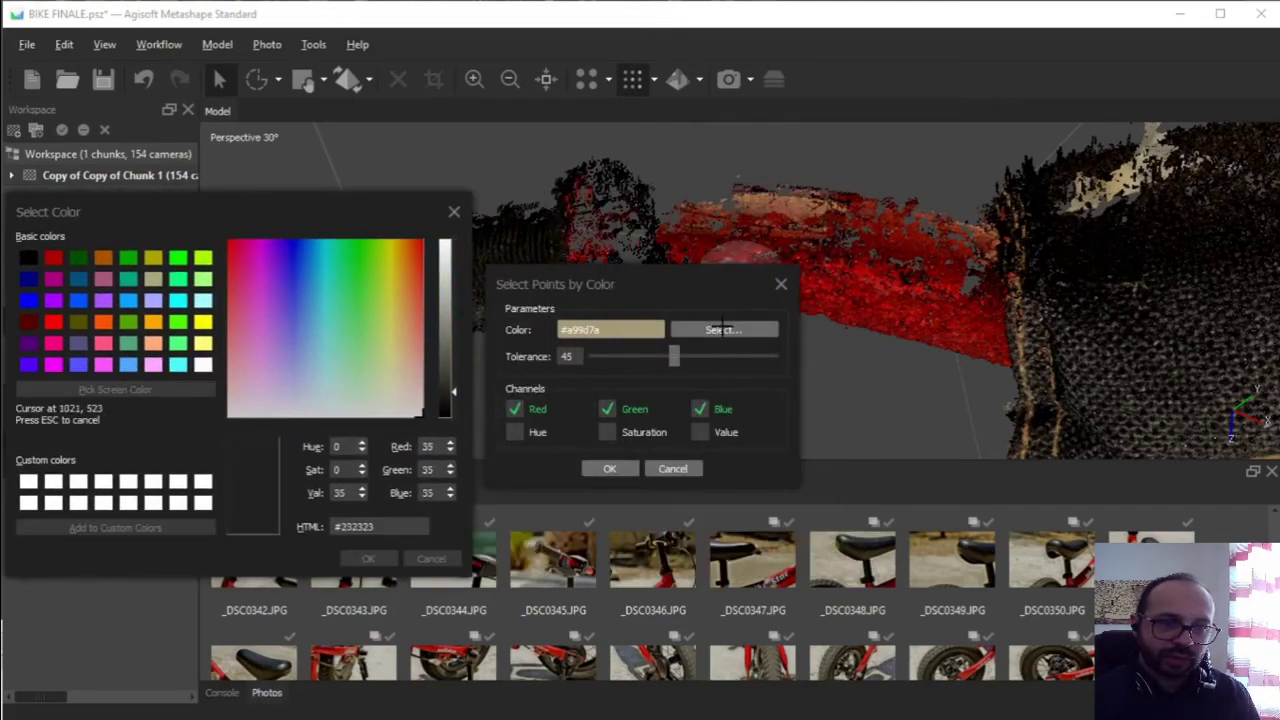
click(762, 200)
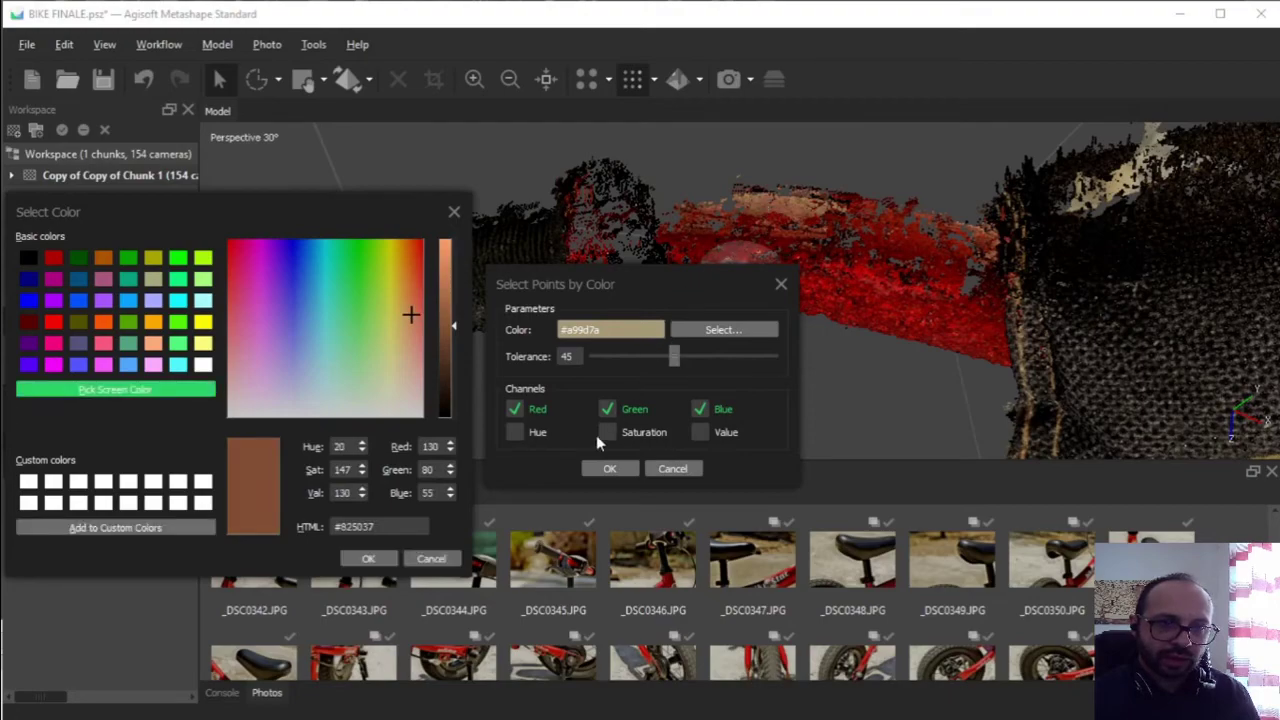
click(372, 560)
Select the dense cloud points matching the sampled color with a tolerance of 31 and delete them
drag(674, 355, 648, 355)
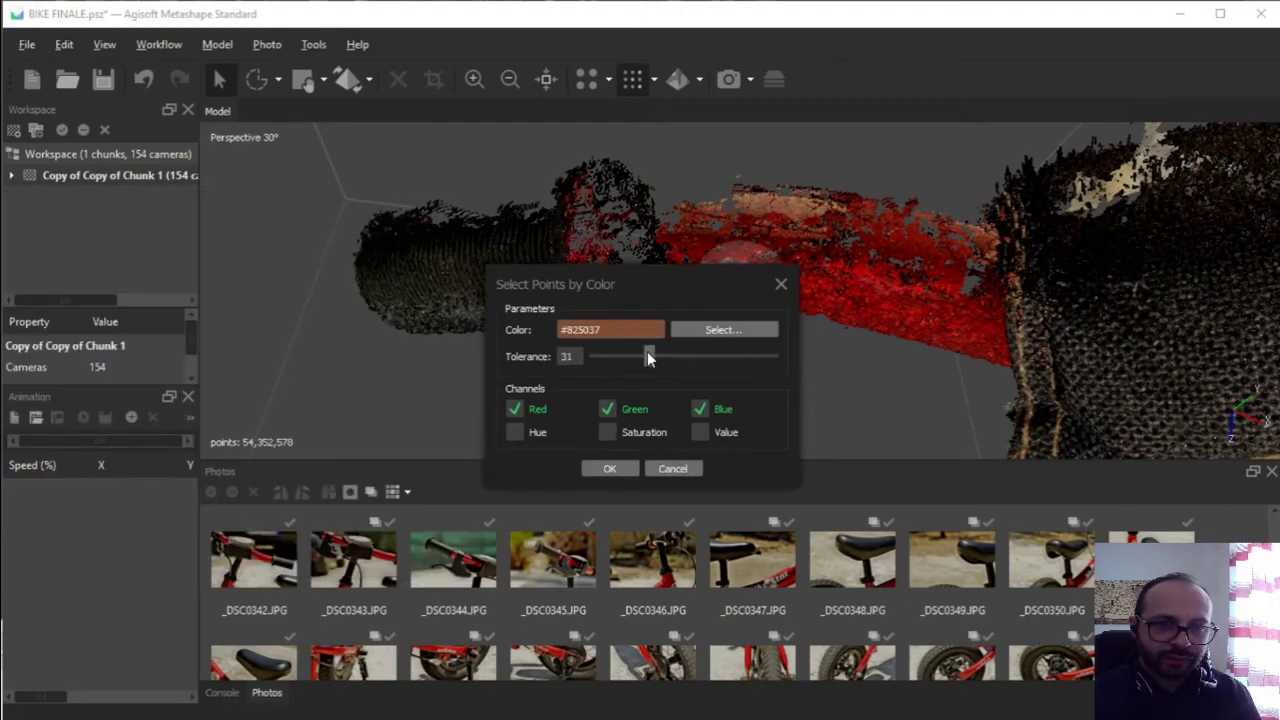
click(622, 470)
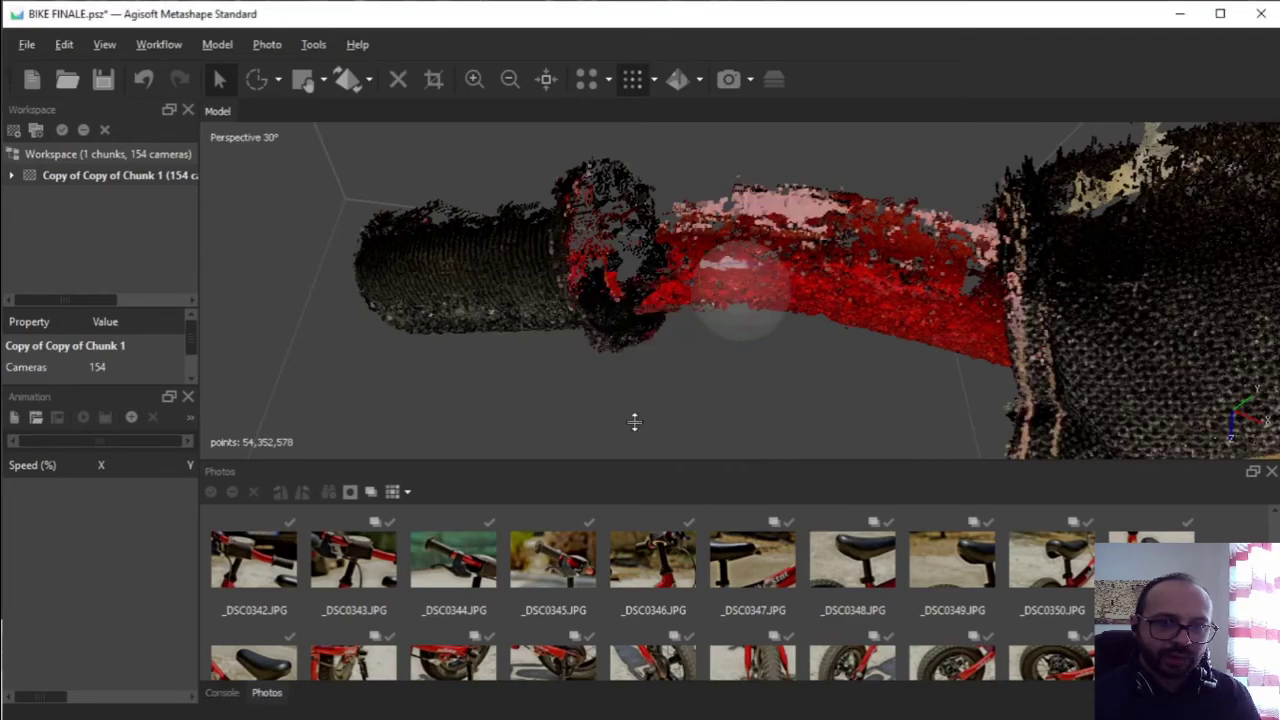
scroll(785, 245, down, 3)
scroll(785, 255, up, 3)
key(v)
key(Delete)
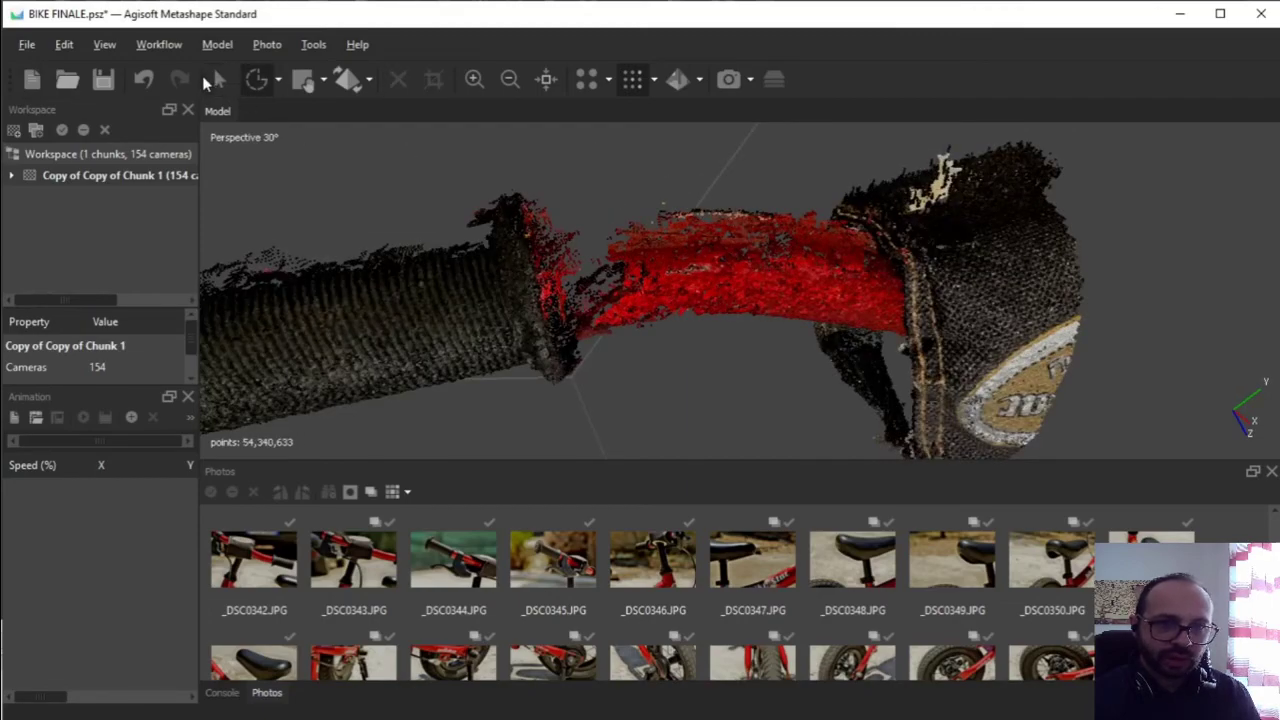
Select the stray points around the upper corner of the central pad and delete them
scroll(806, 197, down, 3)
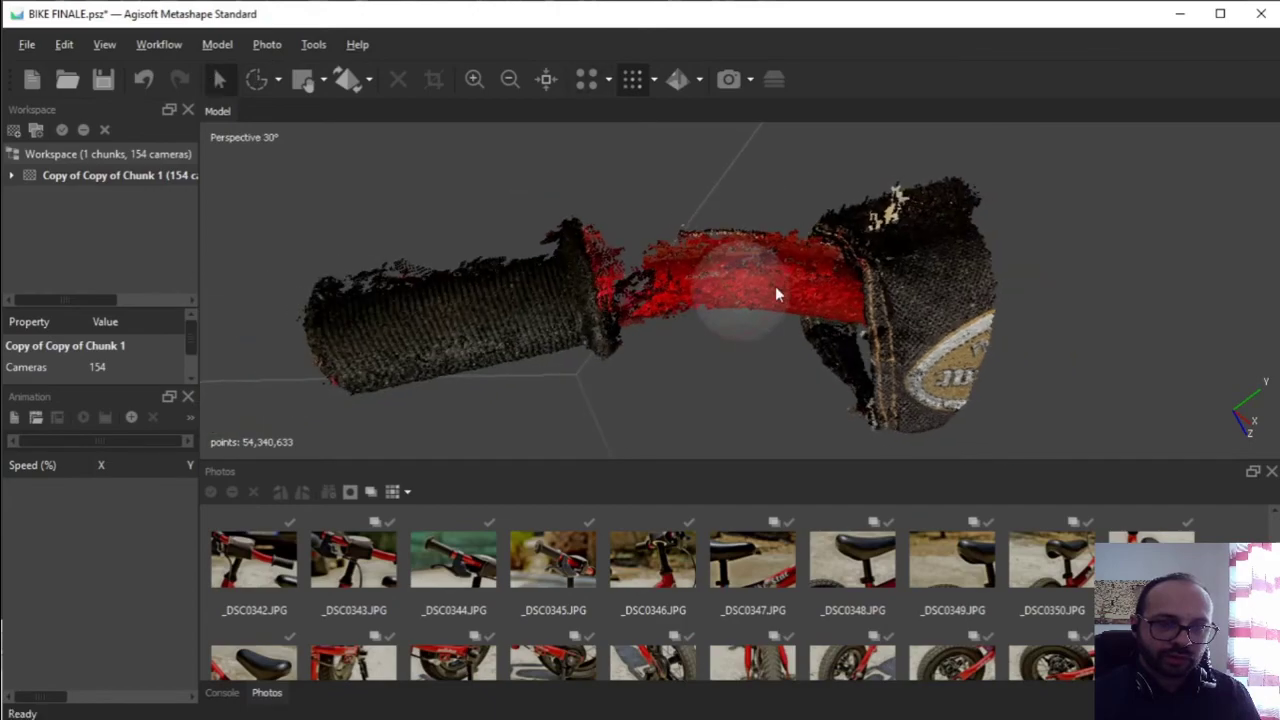
drag(749, 277, 696, 242)
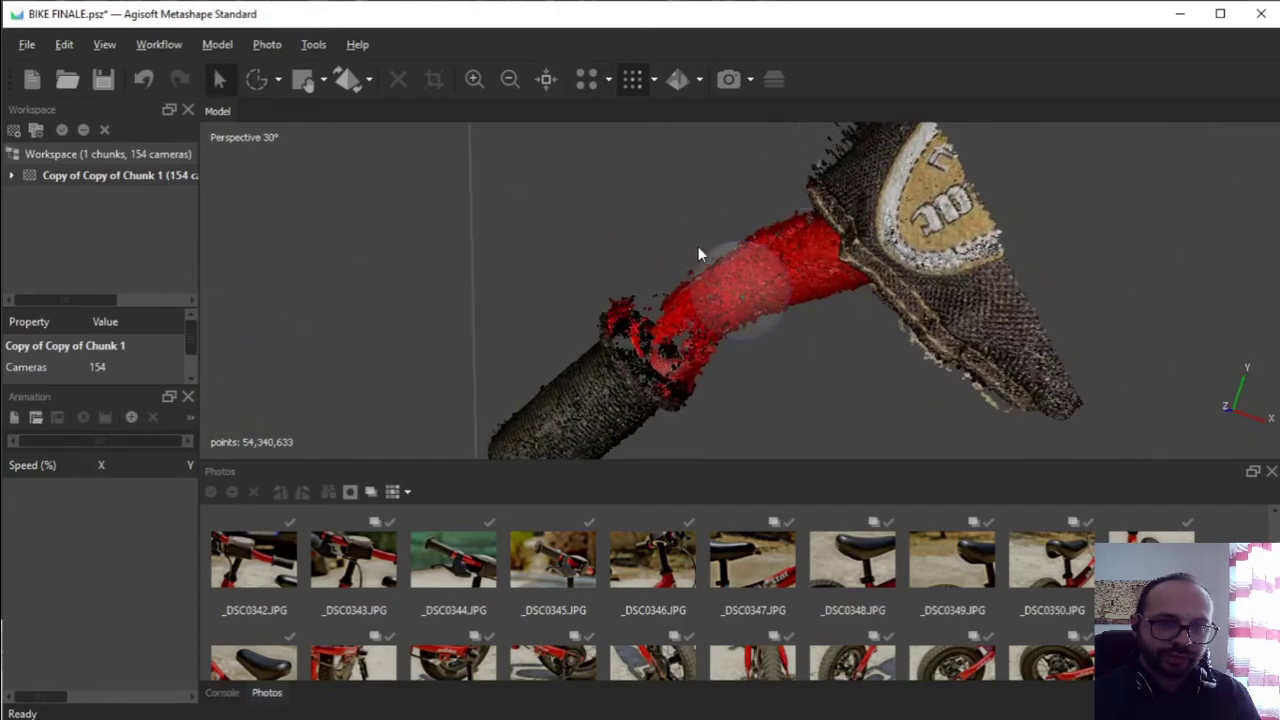
scroll(720, 280, up, 5)
drag(736, 310, 863, 306)
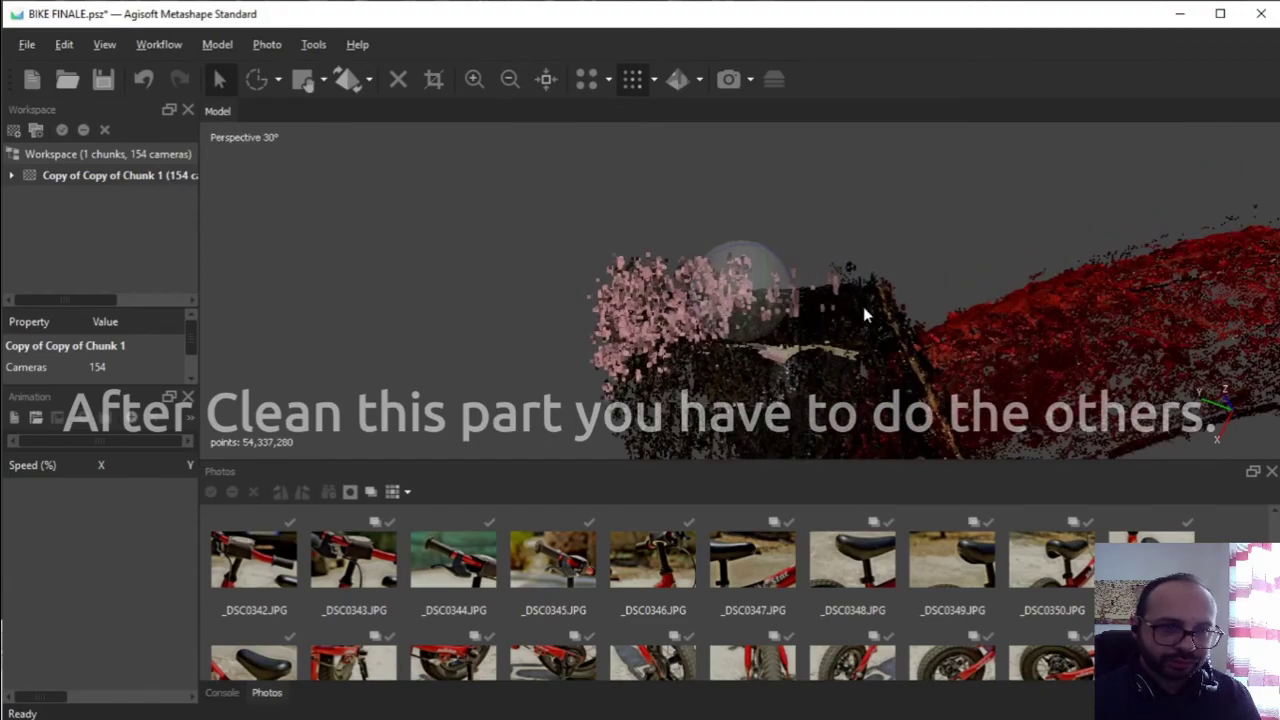
click(399, 80)
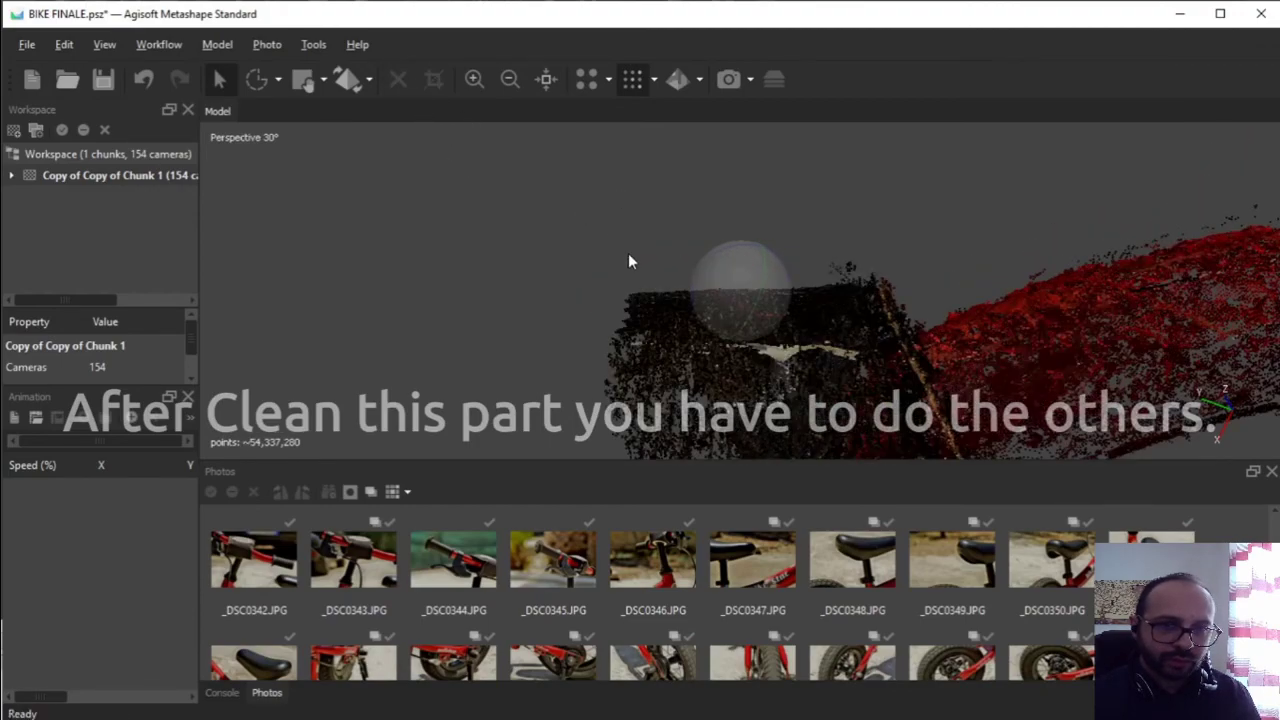
Select more stray points along the central pad's upper edge with a freehand outline and check the selection from another angle
drag(628, 256, 880, 342)
mouse_move(832, 220)
mouse_down()
mouse_move(863, 374)
mouse_move(848, 384)
mouse_move(636, 298)
mouse_move(572, 287)
mouse_move(521, 254)
mouse_move(516, 234)
mouse_up()
click(221, 80)
drag(749, 277, 685, 305)
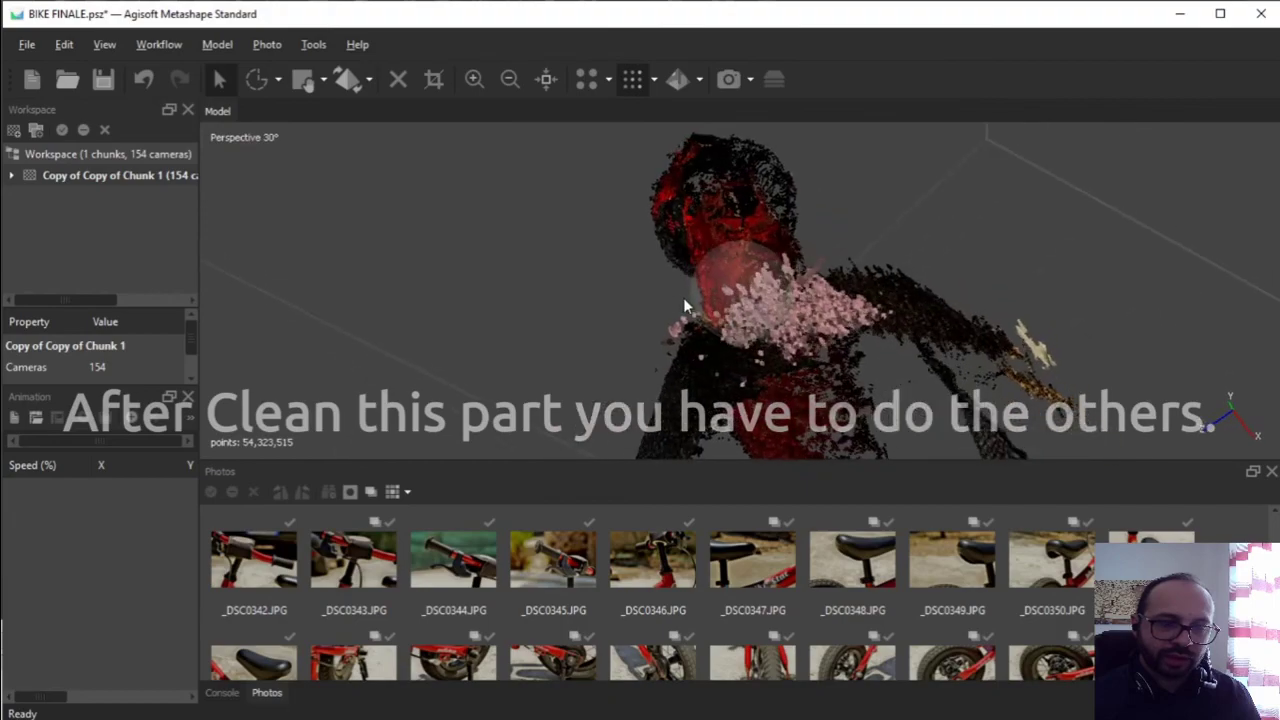